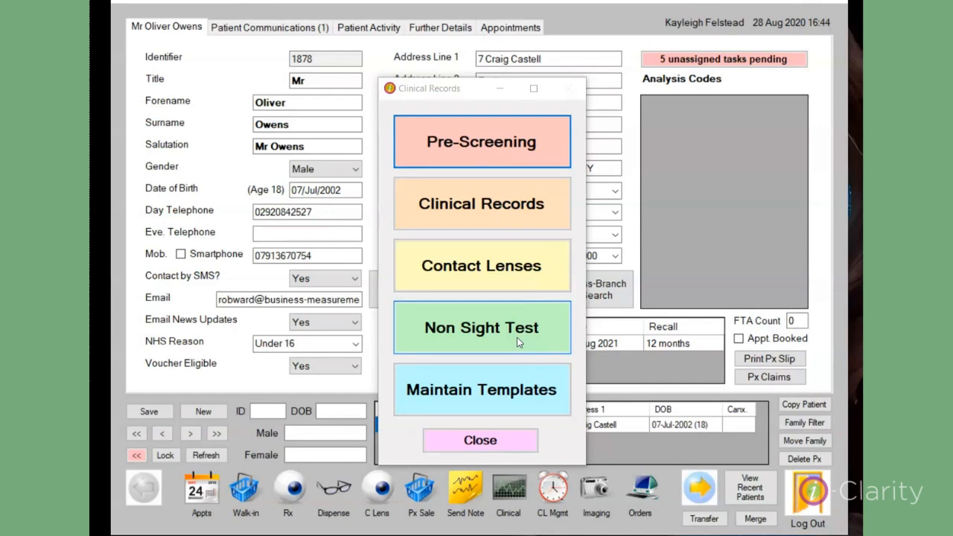
# Step: Open the patient's clinical module by entering the account password, and go to Clinical Records
pyautogui.click(517, 338)
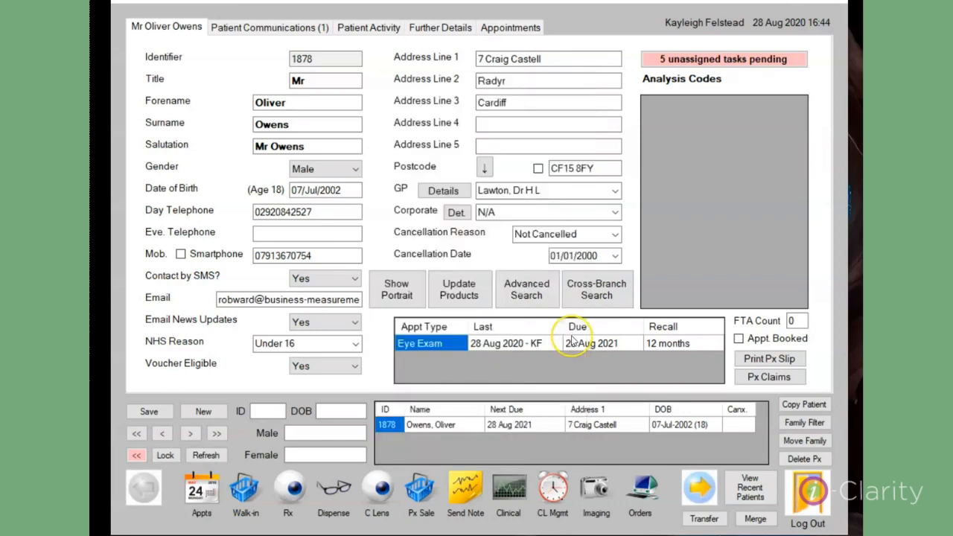
pyautogui.click(572, 341)
pyautogui.click(519, 487)
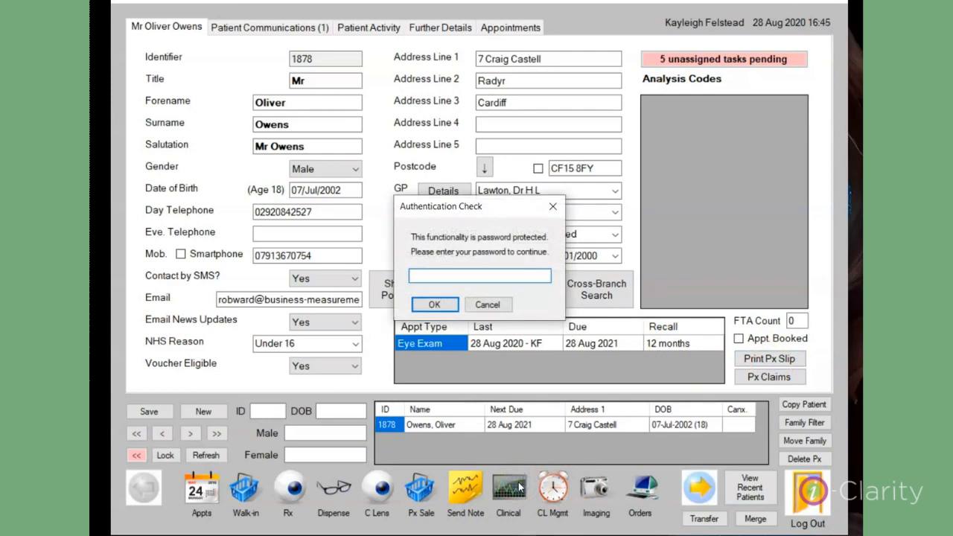
pyautogui.write('***')
pyautogui.press('Return')
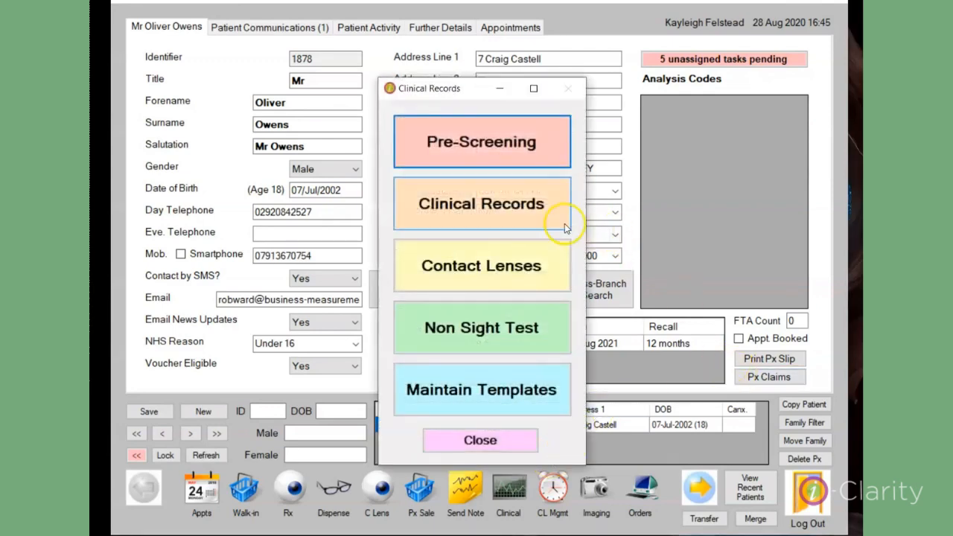
pyautogui.click(530, 215)
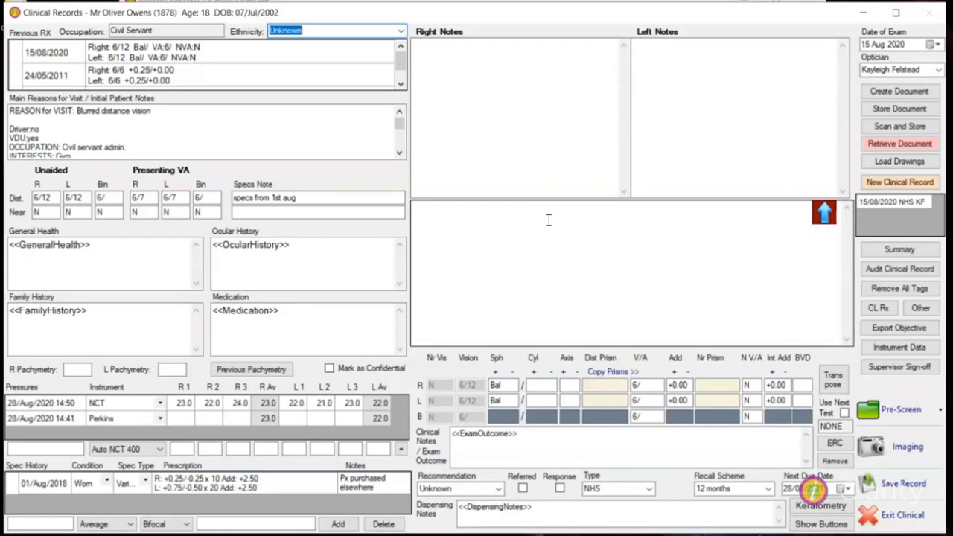
# Step: Create a new clinical record for the patient
pyautogui.click(889, 186)
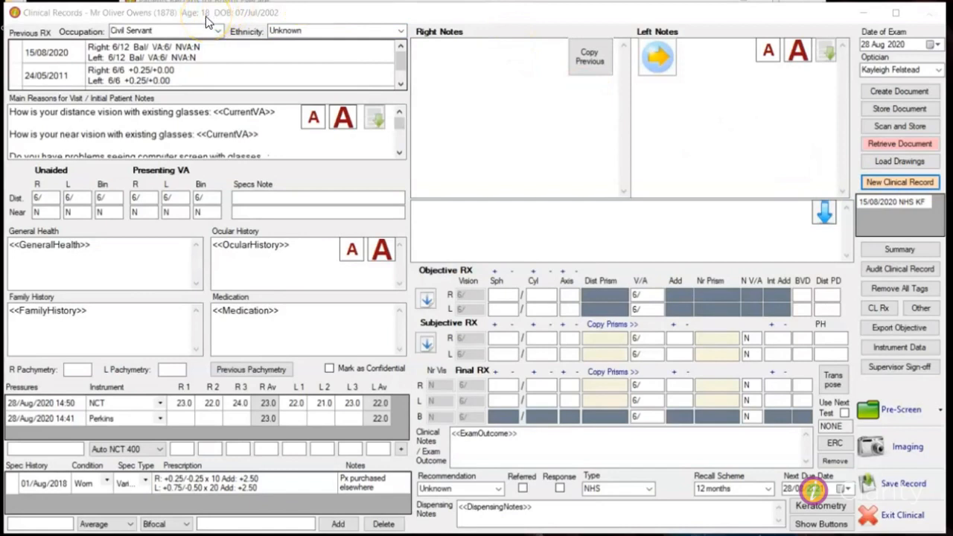
pyautogui.click(628, 458)
pyautogui.click(165, 134)
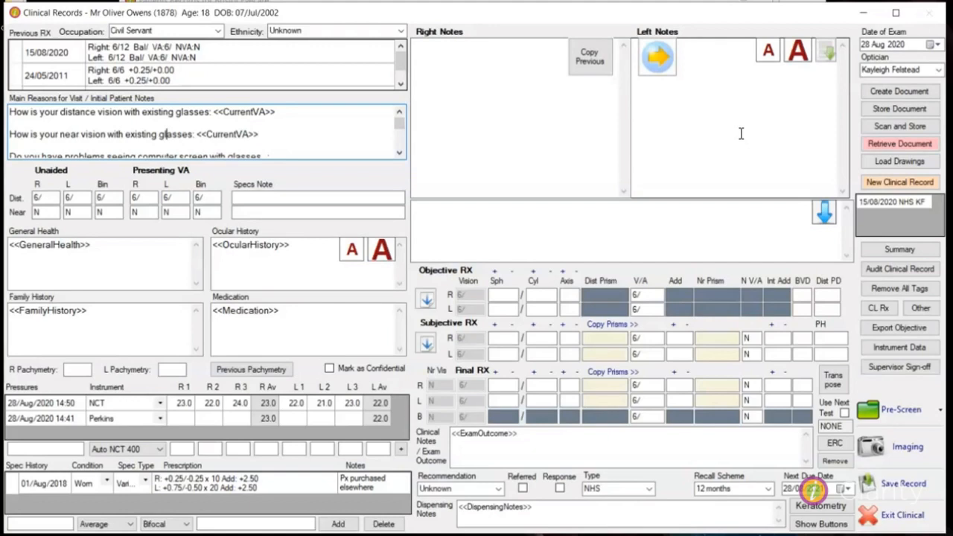
# Step: Apply the generic Adult Exam template to the right and left eye notes
pyautogui.click(824, 56)
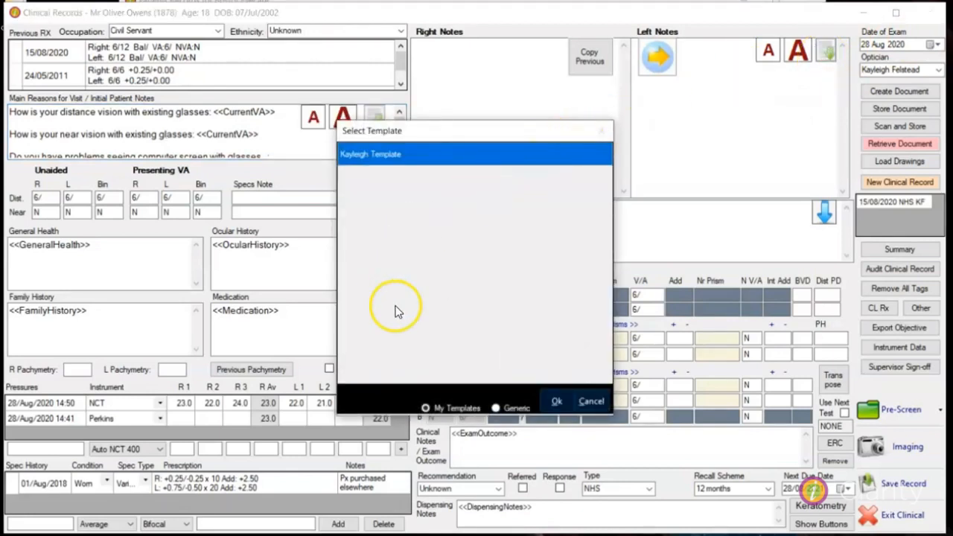
pyautogui.click(496, 409)
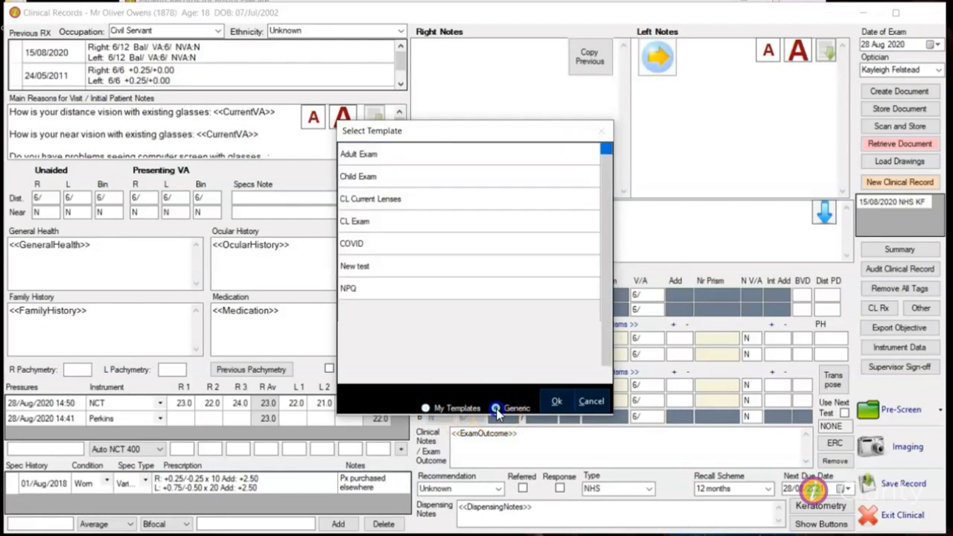
pyautogui.click(399, 158)
pyautogui.click(556, 401)
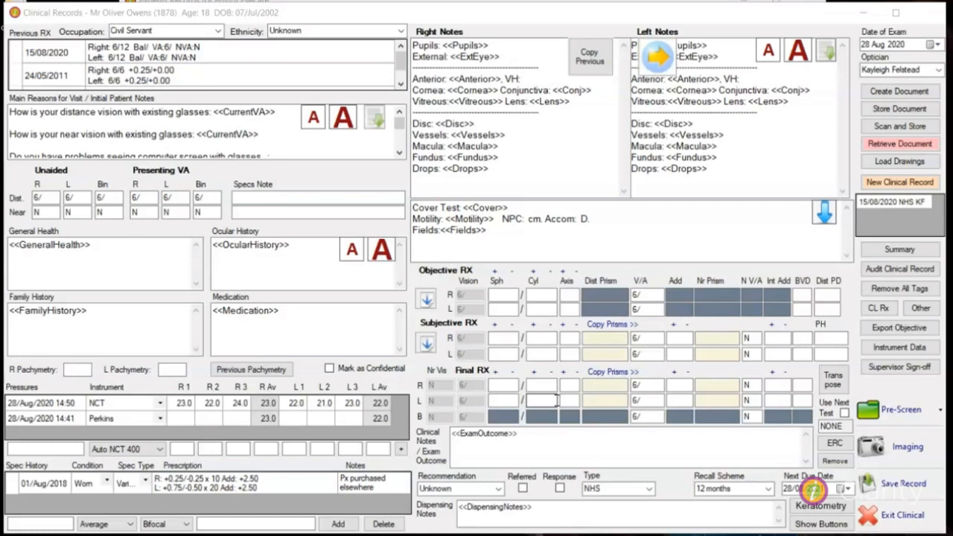
pyautogui.click(567, 101)
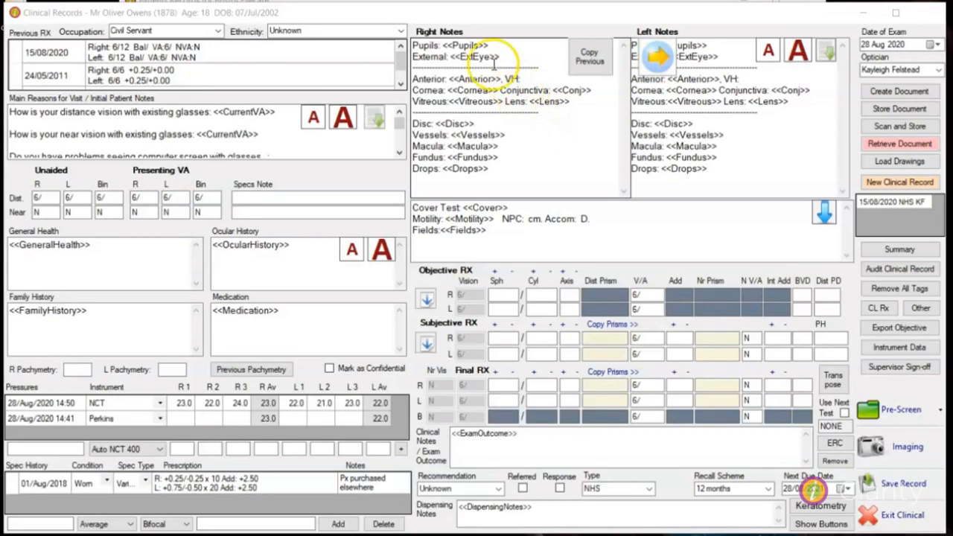
pyautogui.rightClick(466, 45)
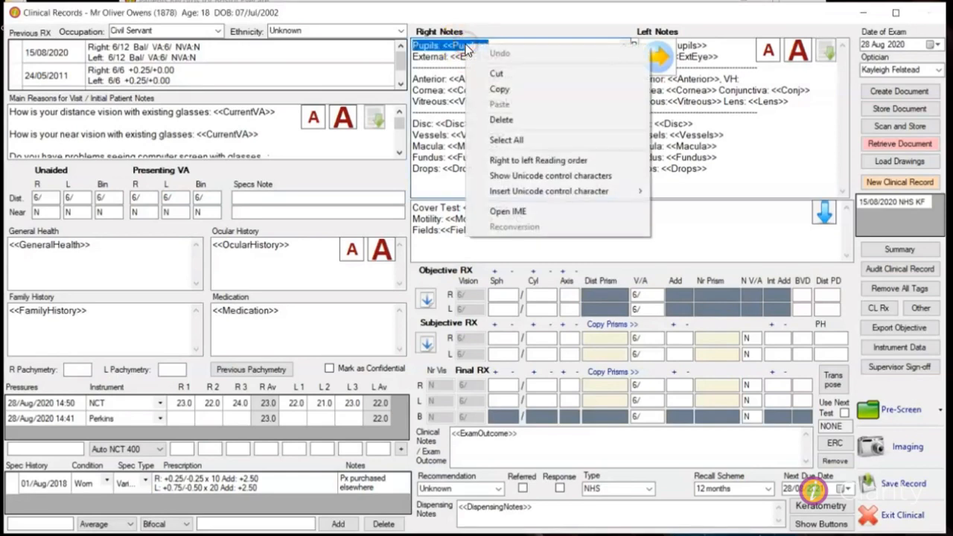
pyautogui.click(23, 250)
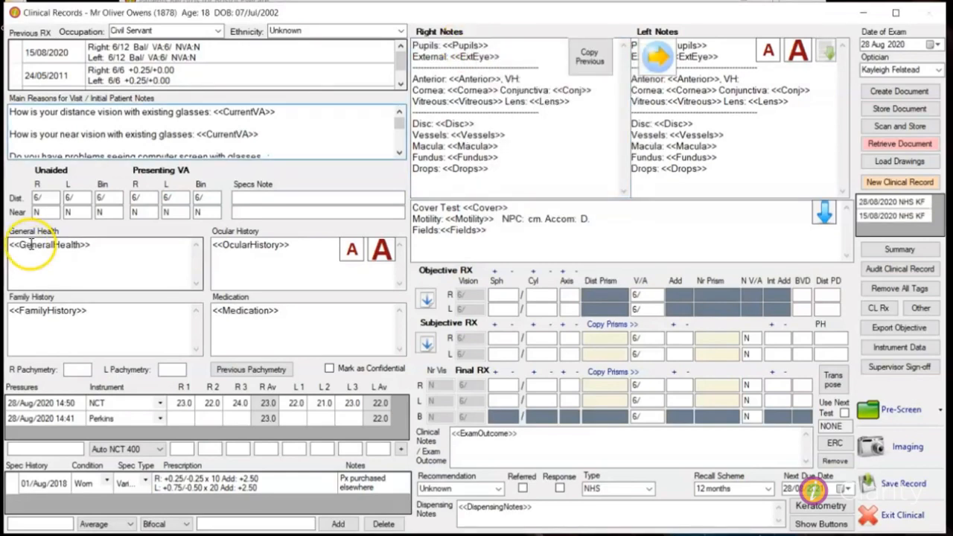
# Step: Answer the GeneralHealth tag with Diabetes and extend the General Health note with "for 2 years"
pyautogui.doubleClick(29, 246)
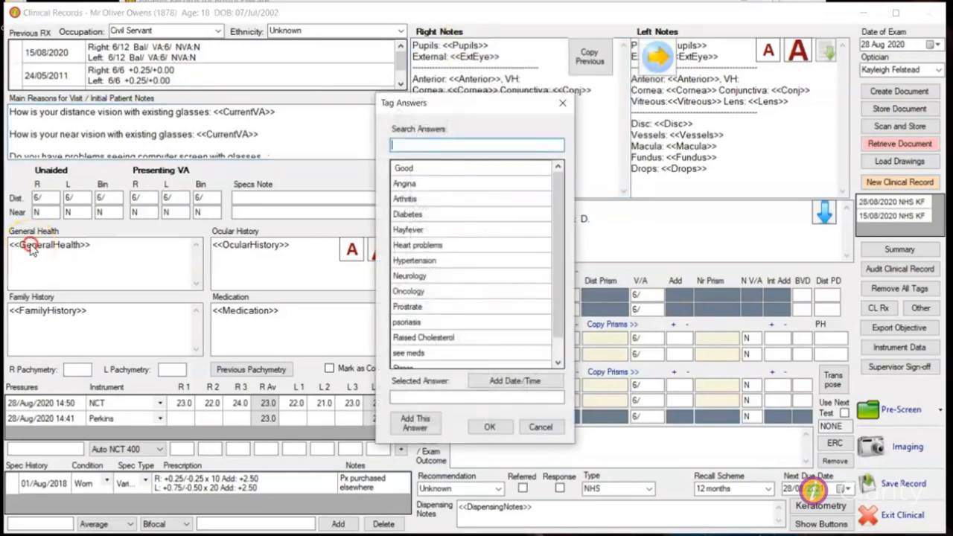
pyautogui.doubleClick(410, 215)
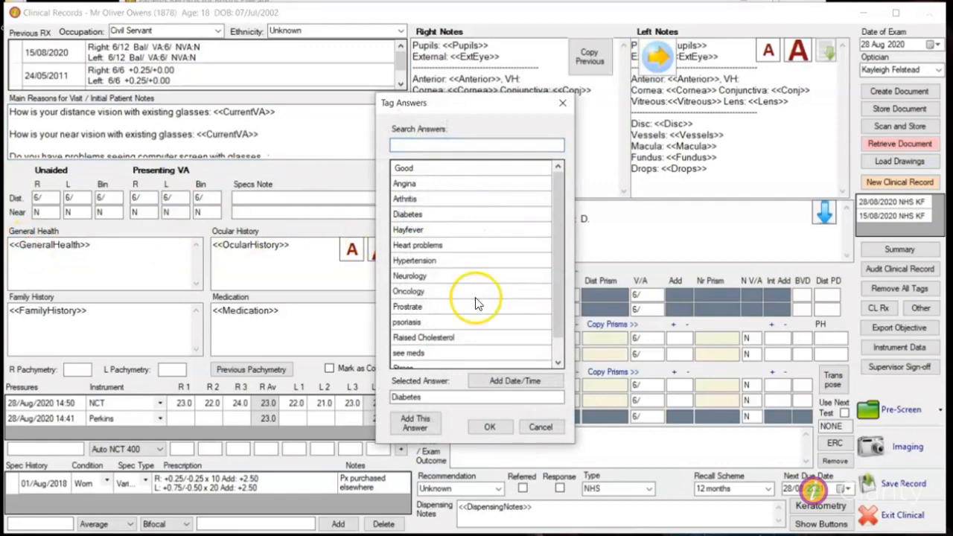
pyautogui.click(491, 425)
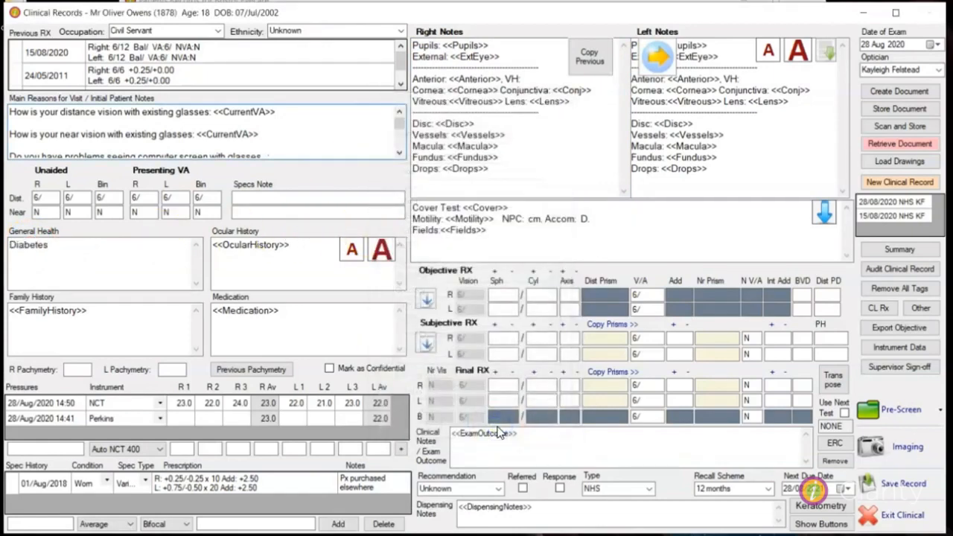
pyautogui.click(70, 250)
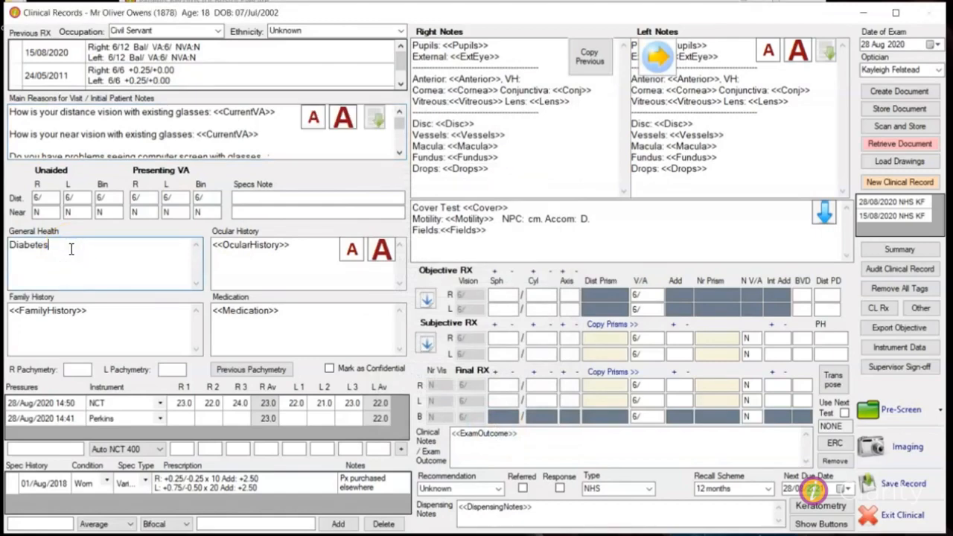
pyautogui.write('for 2 years')
# Step: Add "Lazy Eye" as a new answer for the FamilyHistory tag and use it in the Family History note
pyautogui.doubleClick(26, 311)
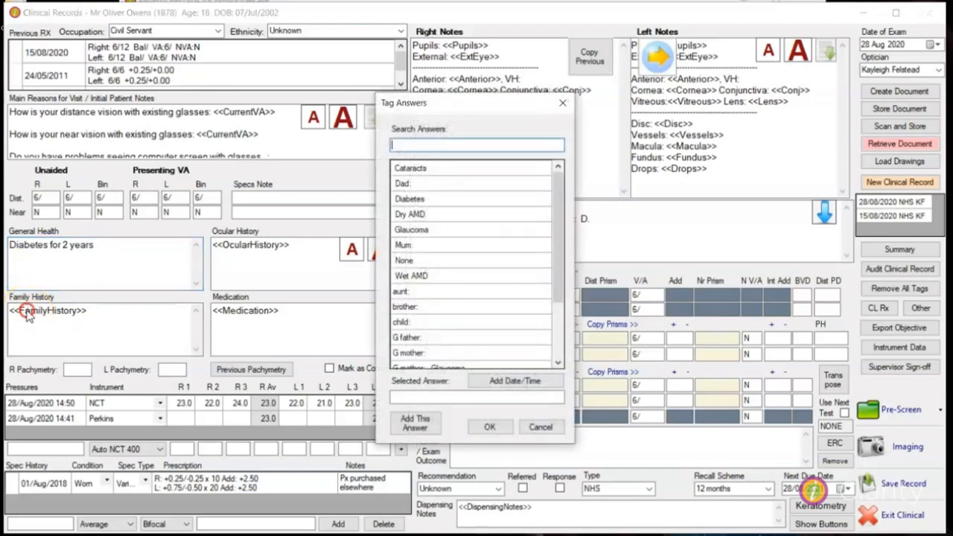
pyautogui.click(415, 396)
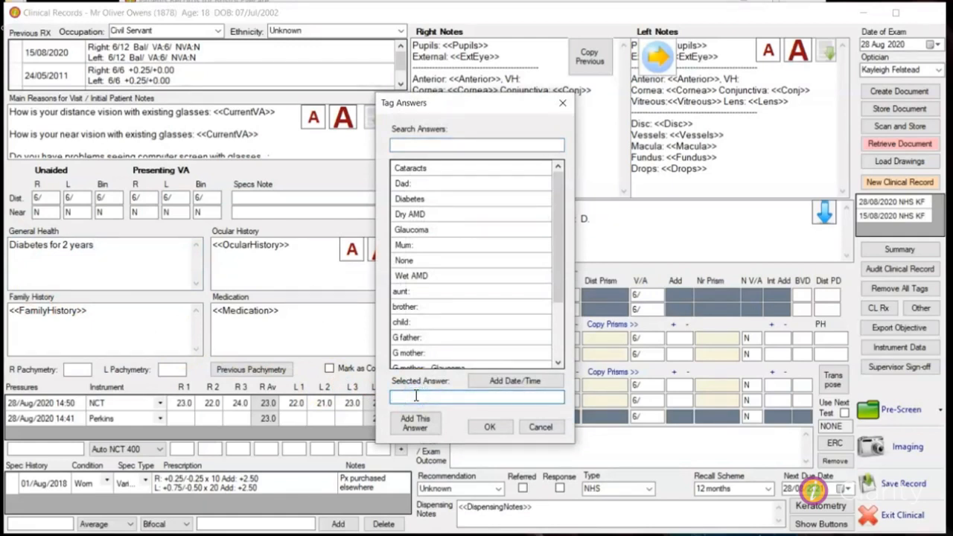
pyautogui.write('Lazy Eye')
pyautogui.click(415, 428)
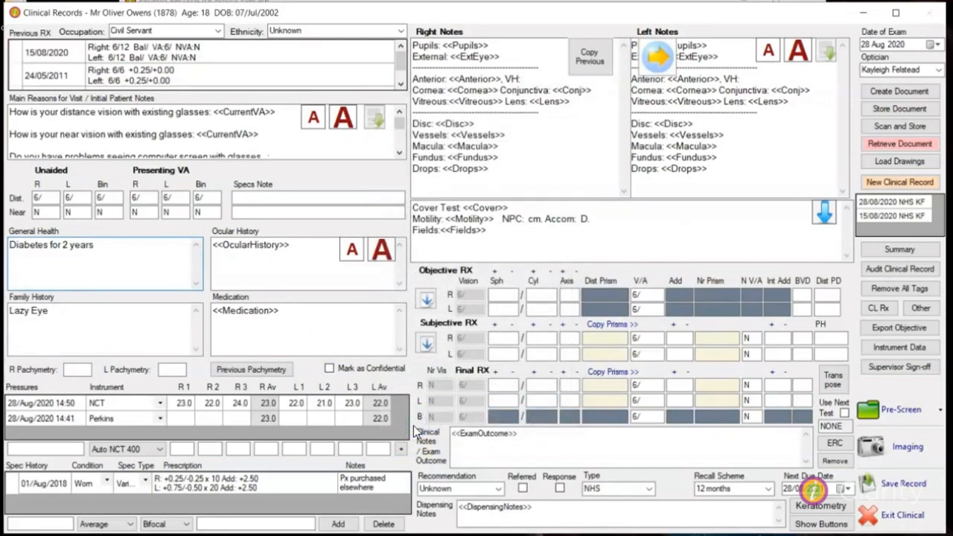
# Step: Insert the GeneralHealth tag answers Thyroid and Angina into the General Health note from the full tag list
pyautogui.click(511, 400)
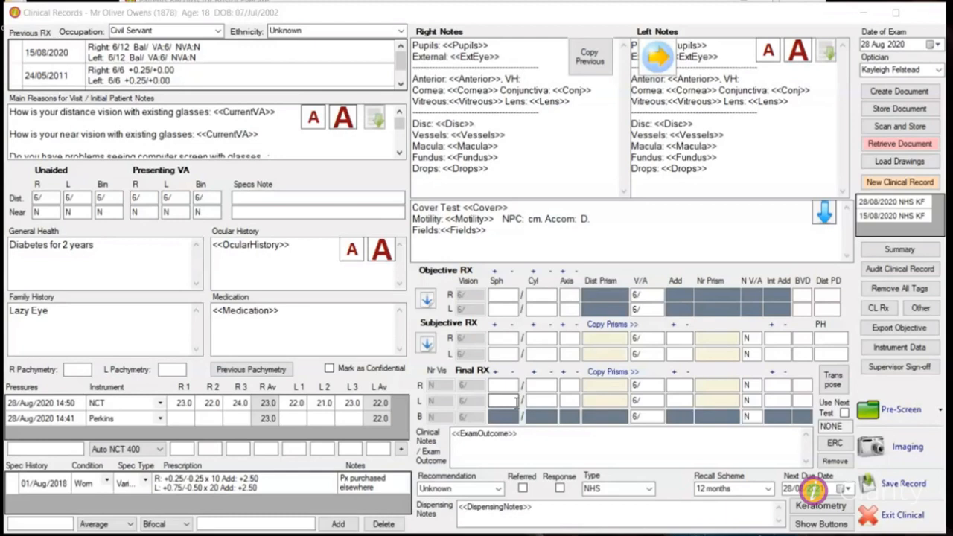
pyautogui.click(277, 335)
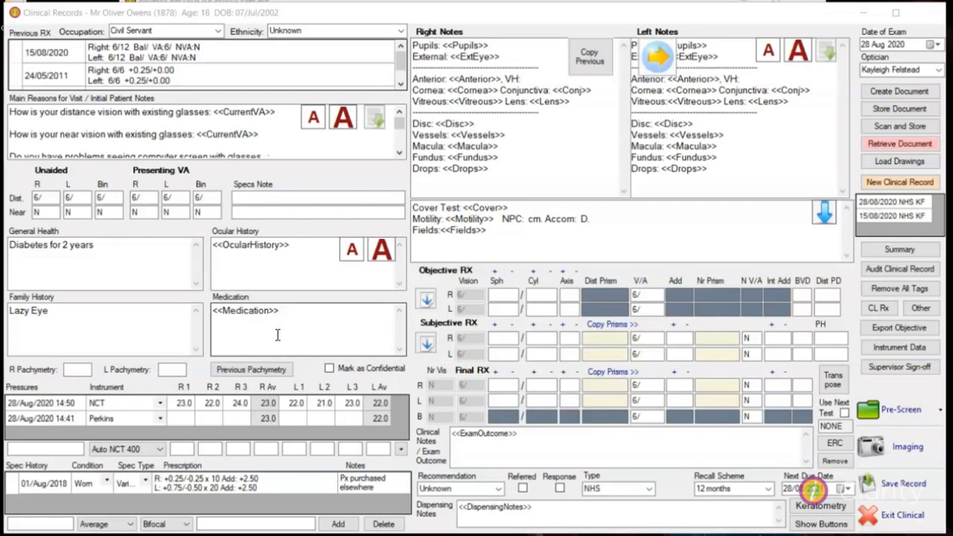
pyautogui.doubleClick(305, 352)
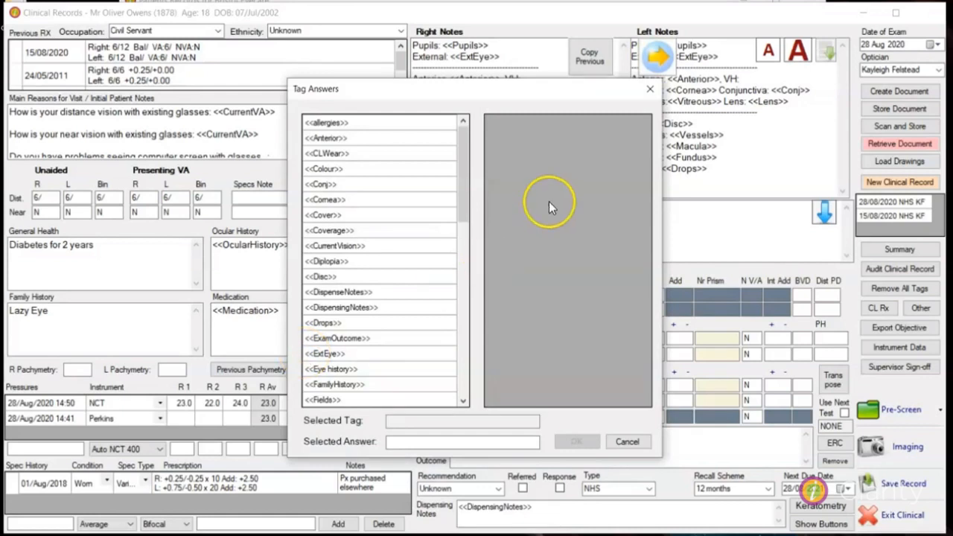
pyautogui.moveTo(461, 145); pyautogui.dragTo(458, 235)
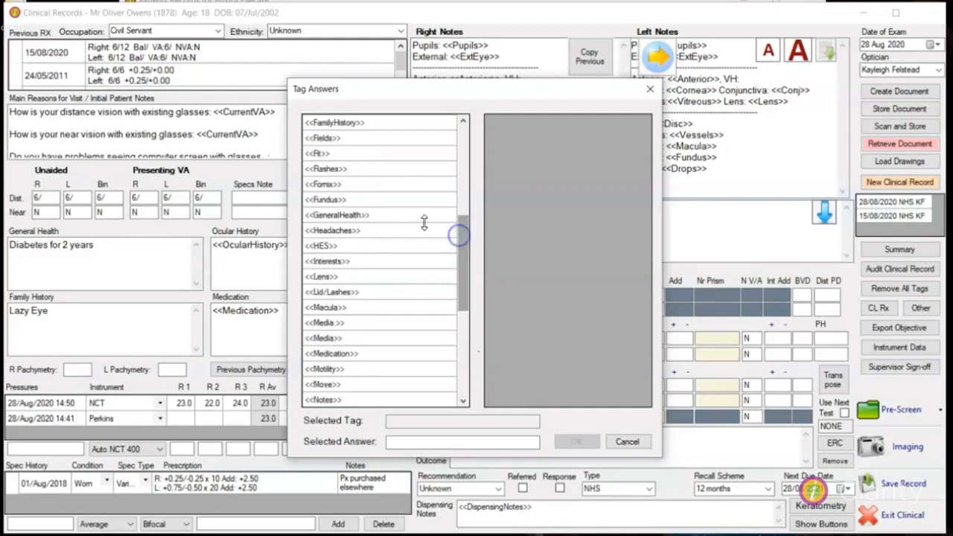
pyautogui.click(368, 216)
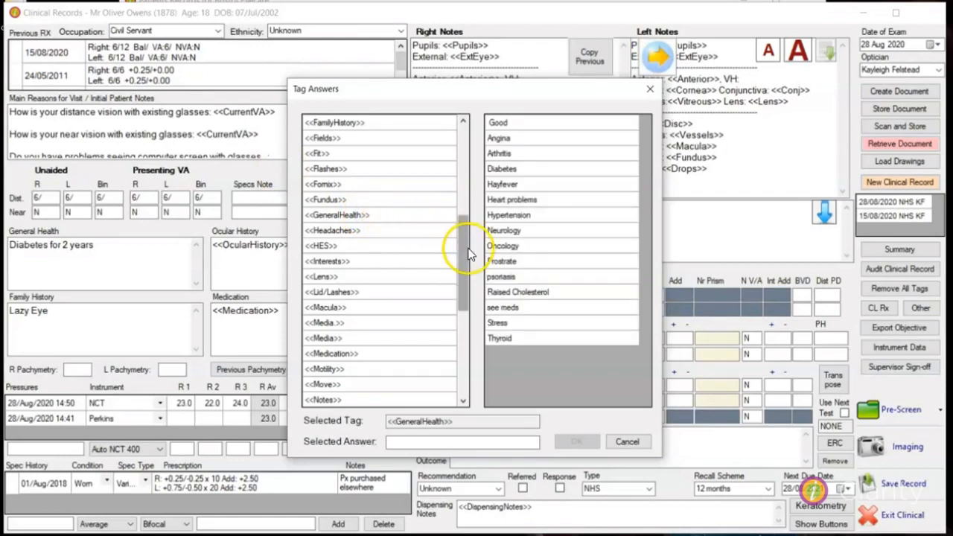
pyautogui.click(513, 342)
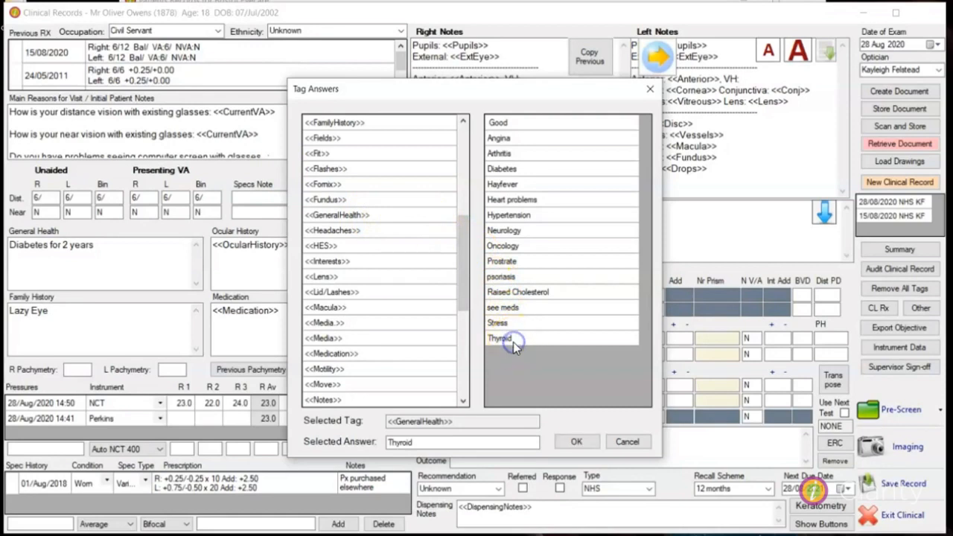
pyautogui.click(500, 139)
pyautogui.click(570, 440)
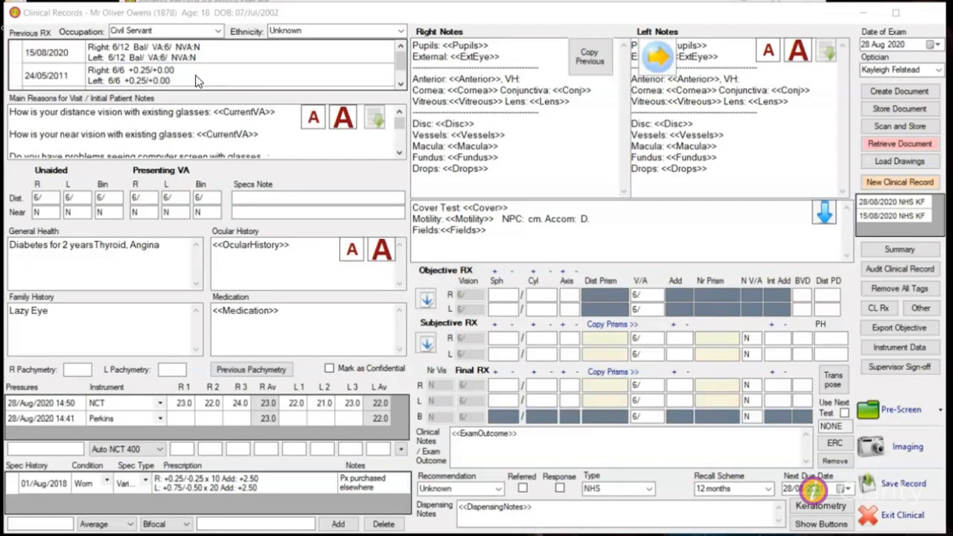
# Step: Bring the pre-screening information into the clinical record, overwriting the data already recorded
pyautogui.click(162, 60)
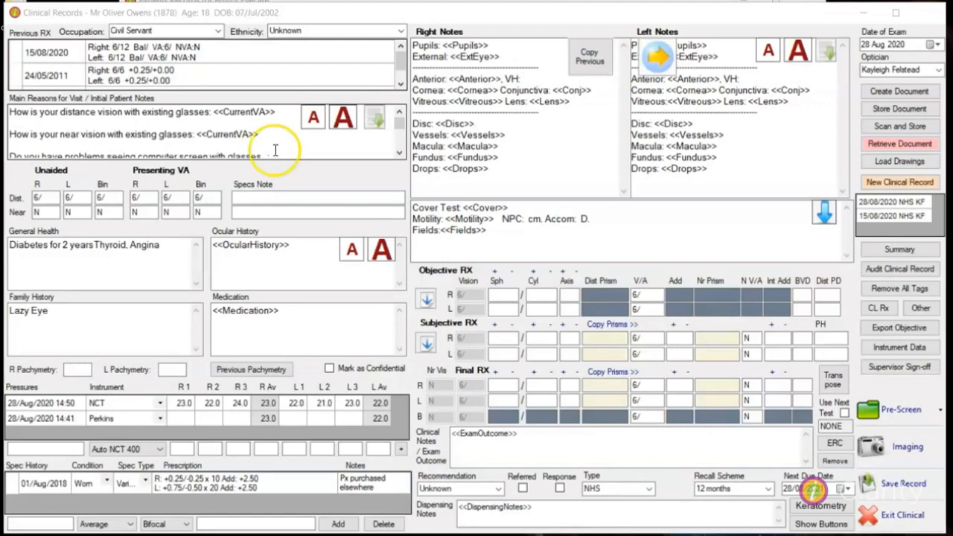
pyautogui.click(886, 411)
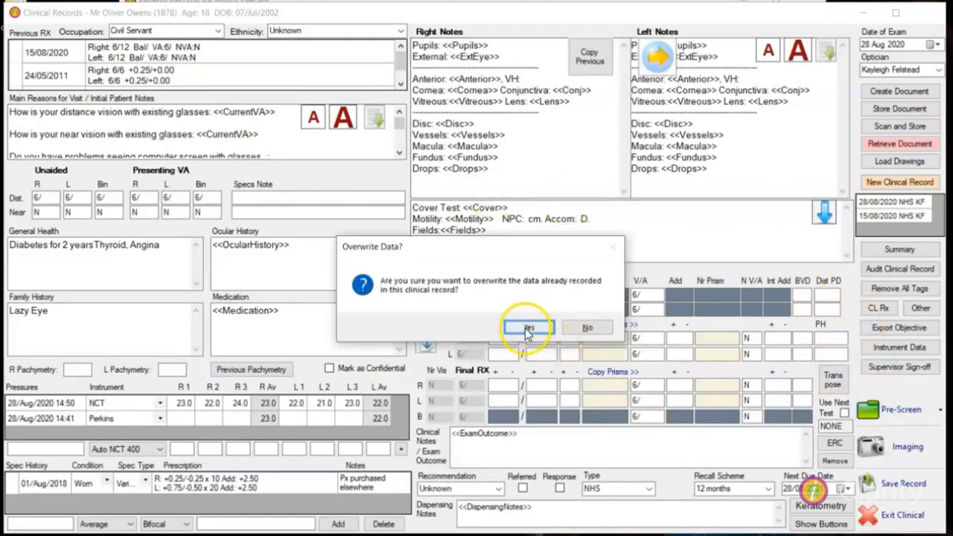
pyautogui.click(525, 327)
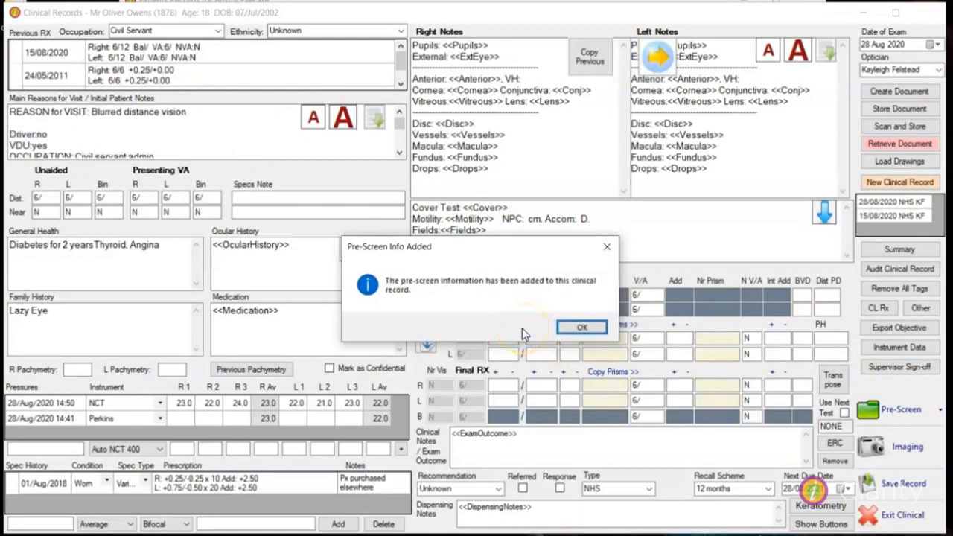
pyautogui.click(572, 328)
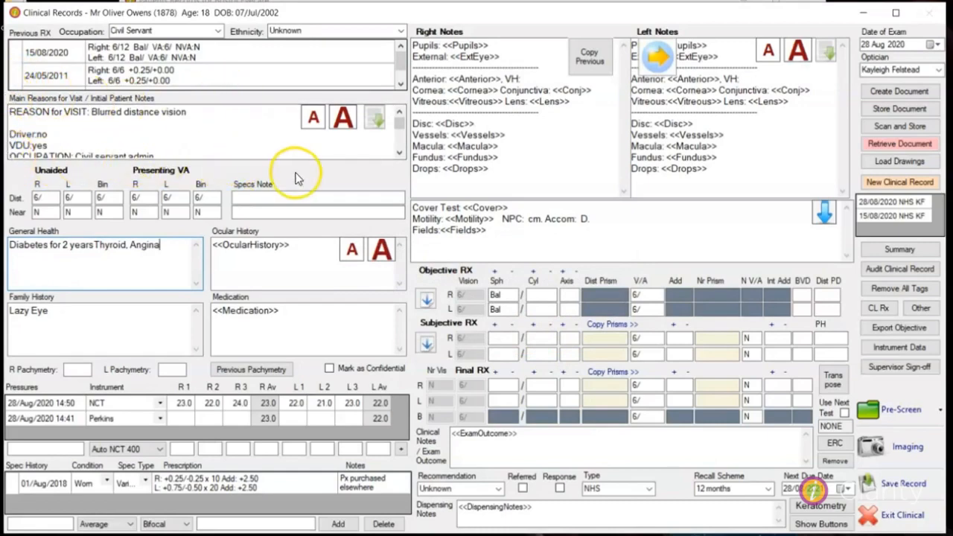
# Step: Answer the Symptoms tag under Symptoms/Concerns in the initial patient notes with "dry eyes"
pyautogui.click(399, 155)
pyautogui.click(399, 155)
pyautogui.click(399, 155)
pyautogui.click(399, 155)
pyautogui.click(399, 155)
pyautogui.click(399, 155)
pyautogui.click(399, 155)
pyautogui.click(399, 155)
pyautogui.click(400, 155)
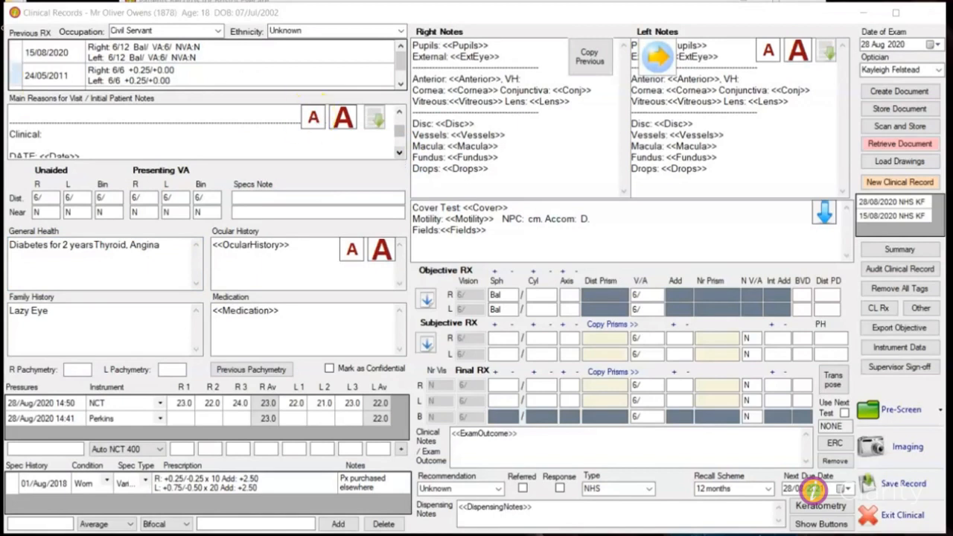
pyautogui.click(400, 154)
pyautogui.click(400, 154)
pyautogui.click(400, 154)
pyautogui.click(400, 154)
pyautogui.click(400, 155)
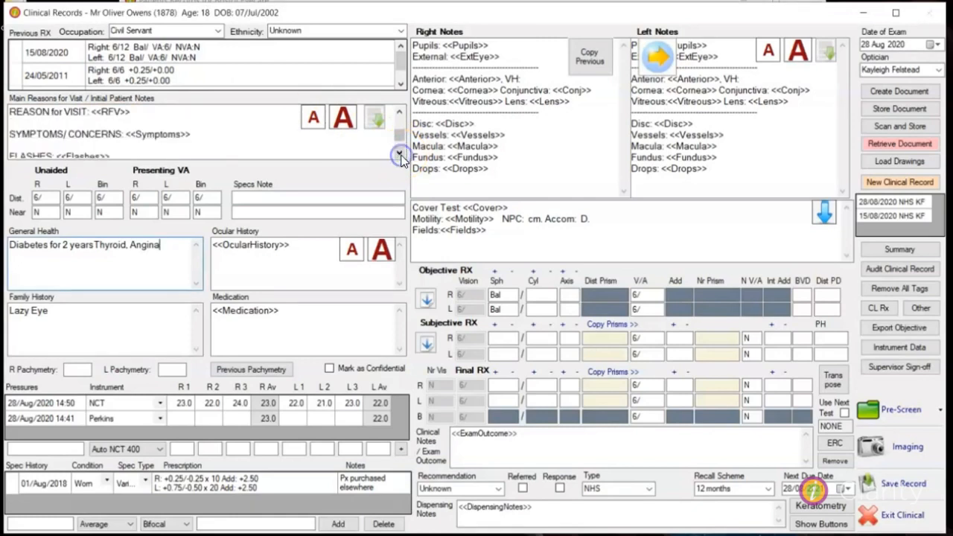
pyautogui.click(149, 136)
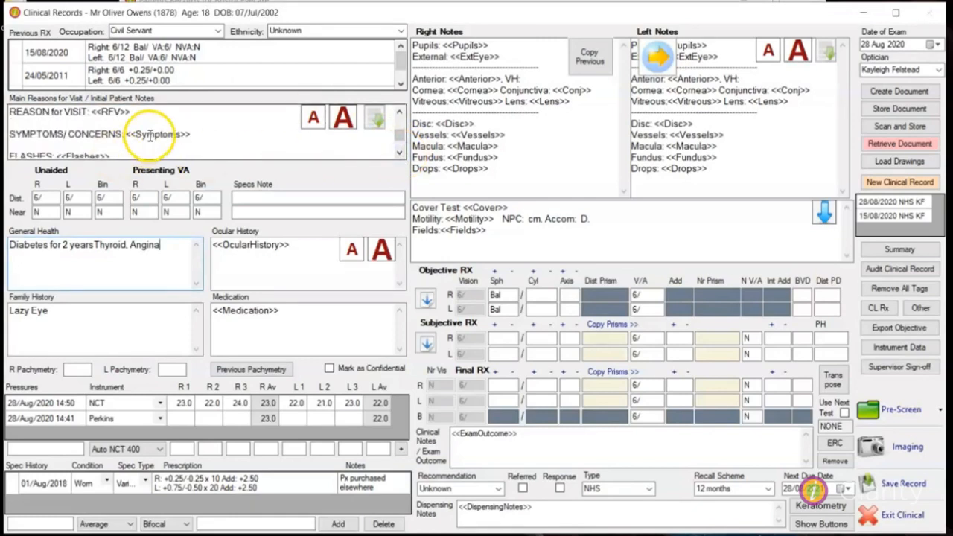
pyautogui.rightClick(149, 137)
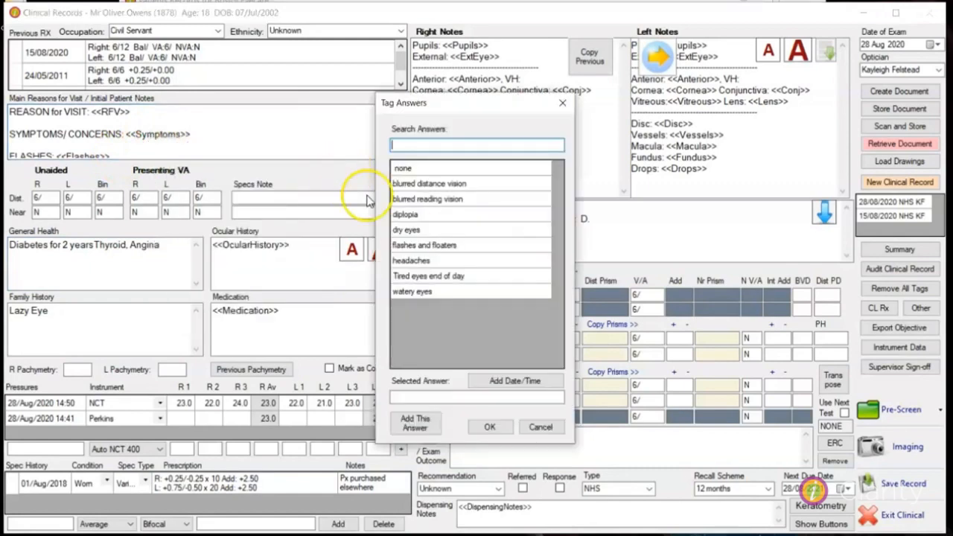
pyautogui.click(408, 230)
pyautogui.click(488, 426)
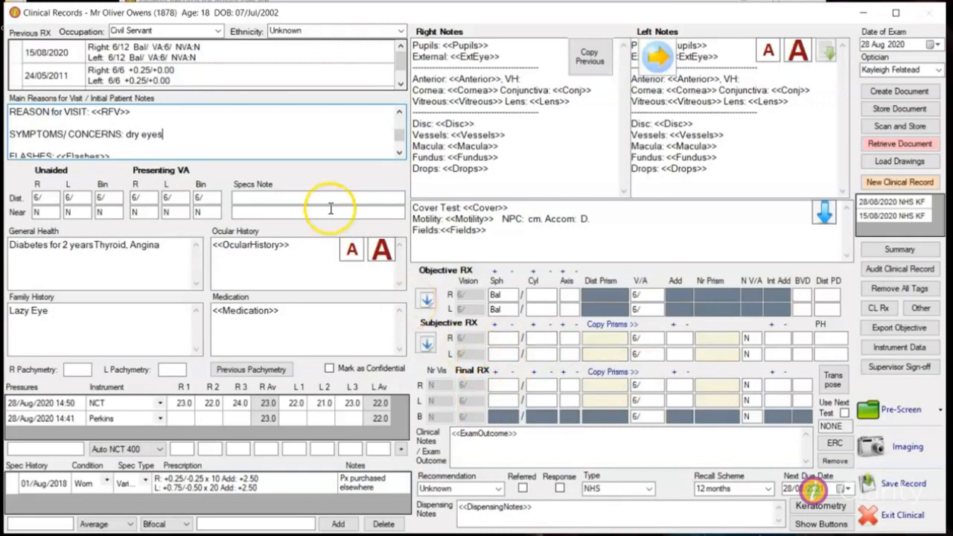
# Step: Look through the generic templates available for the initial patient notes, and close the list without applying one
pyautogui.click(508, 186)
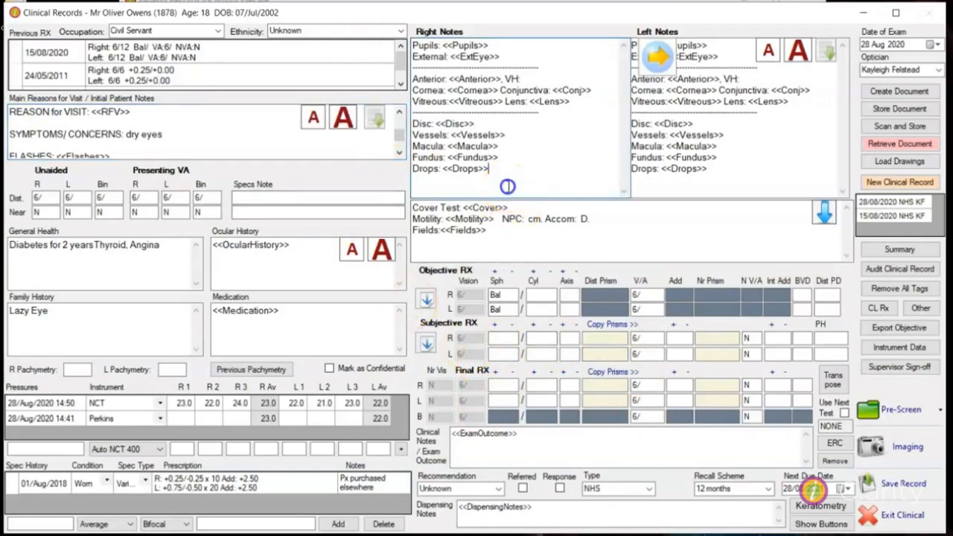
pyautogui.click(375, 121)
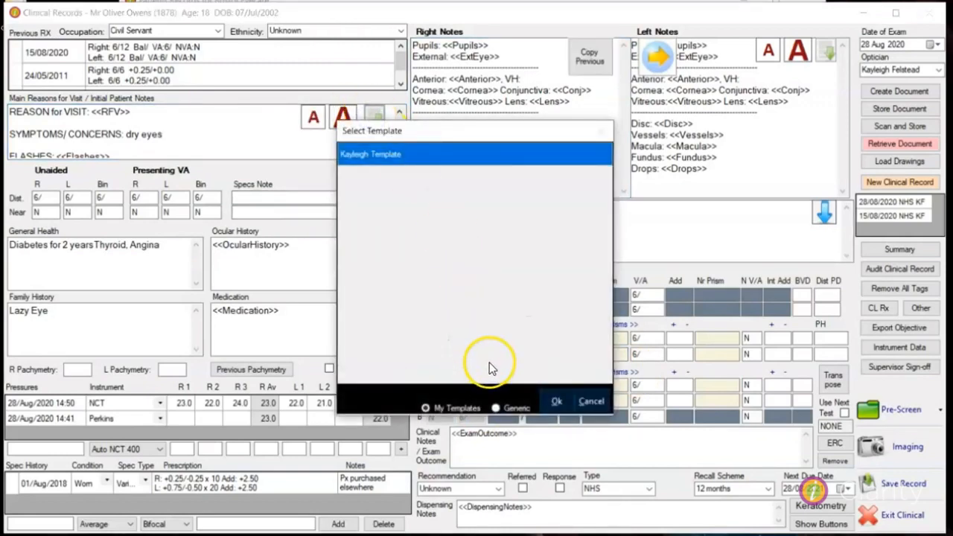
pyautogui.click(511, 408)
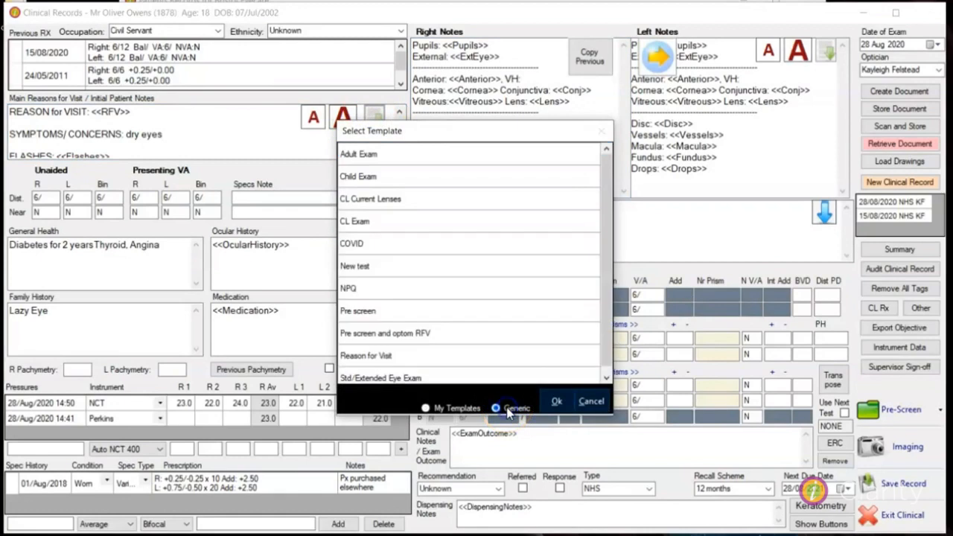
pyautogui.click(592, 402)
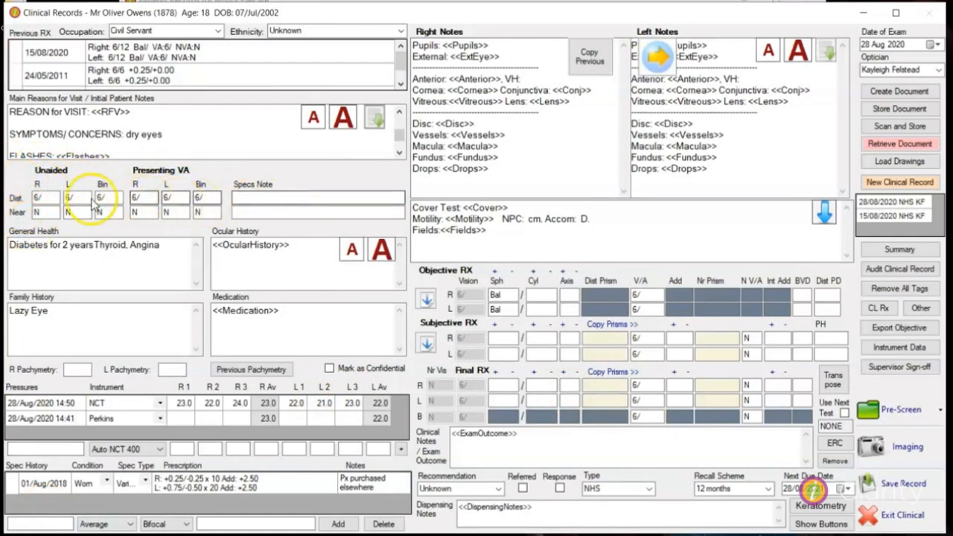
# Step: Record distance vision for both eyes as 6/12 unaided and 6/7 presenting, with the specs note "specs from 1st aug 2018"
pyautogui.click(47, 197)
pyautogui.write('12')
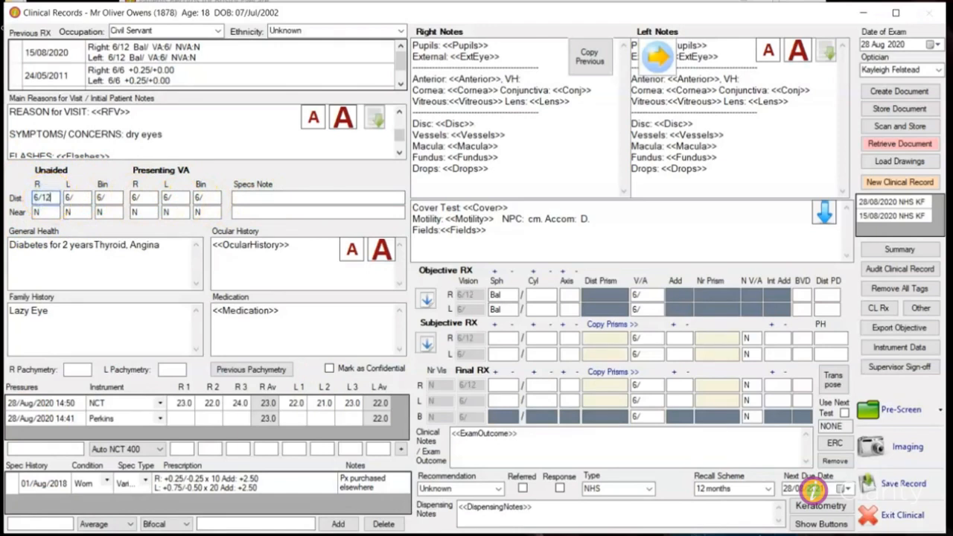
pyautogui.click(80, 197)
pyautogui.write('12')
pyautogui.click(155, 196)
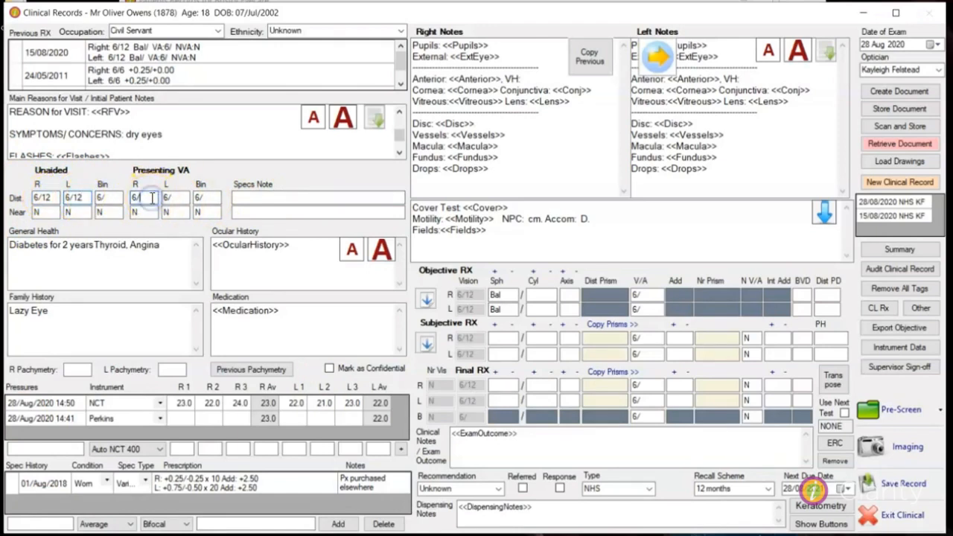
pyautogui.write('7')
pyautogui.click(171, 198)
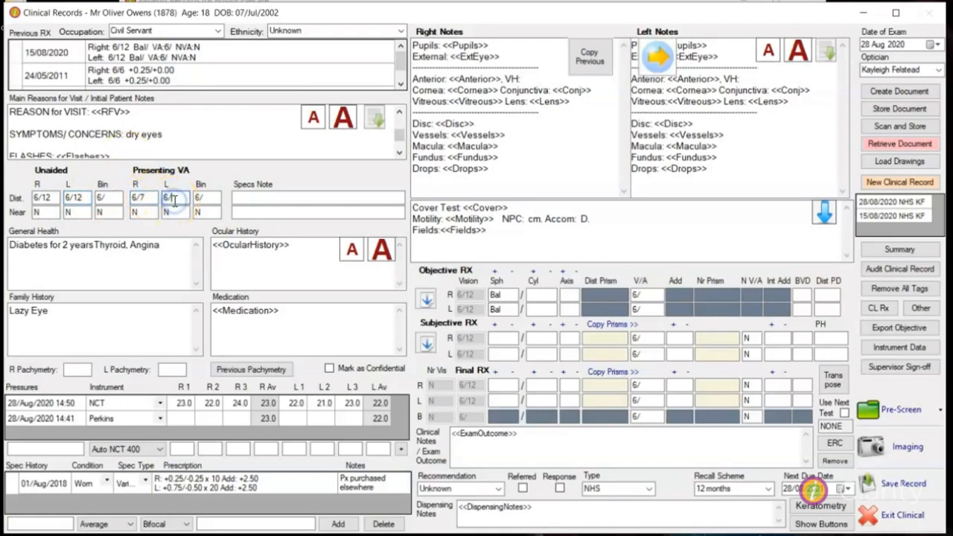
pyautogui.write('7')
pyautogui.click(232, 199)
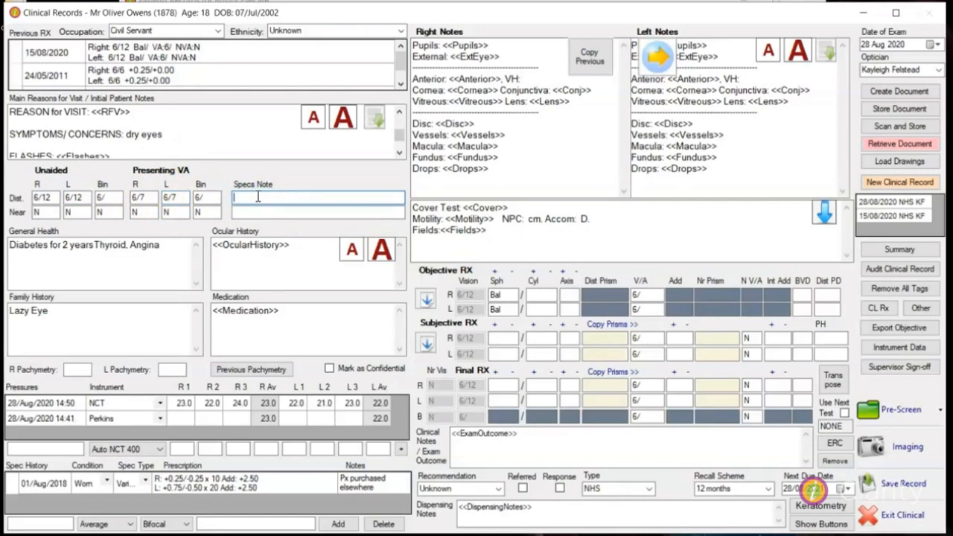
pyautogui.write('specs from 1st aug 2018')
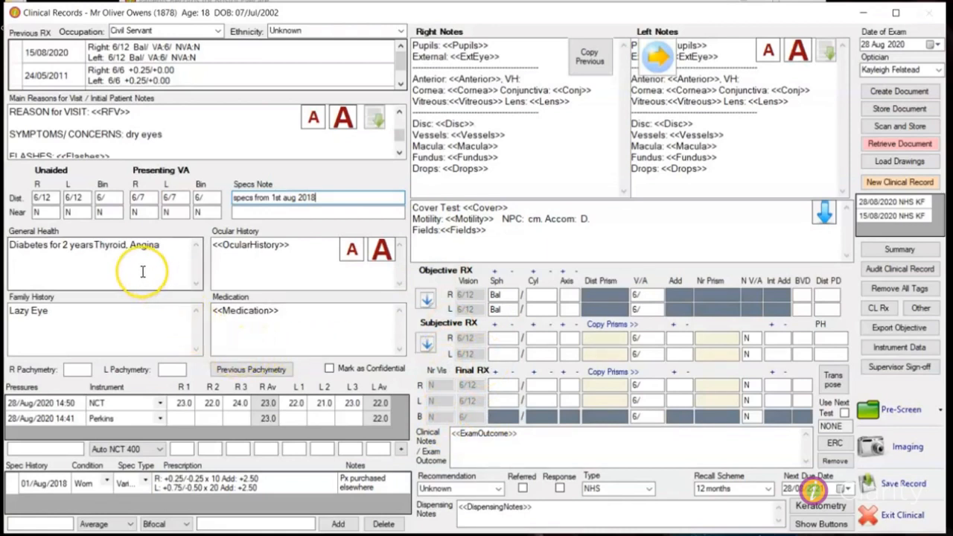
# Step: Append the FamilyHistory tag answers "Dad:" and "Glaucoma" to the Family History note from the full tag list
pyautogui.click(244, 267)
pyautogui.click(160, 318)
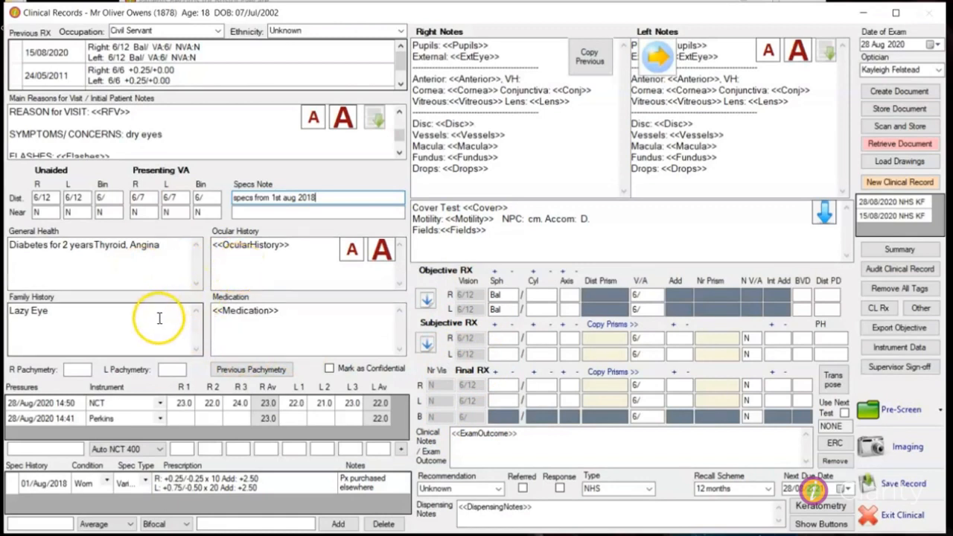
pyautogui.click(260, 323)
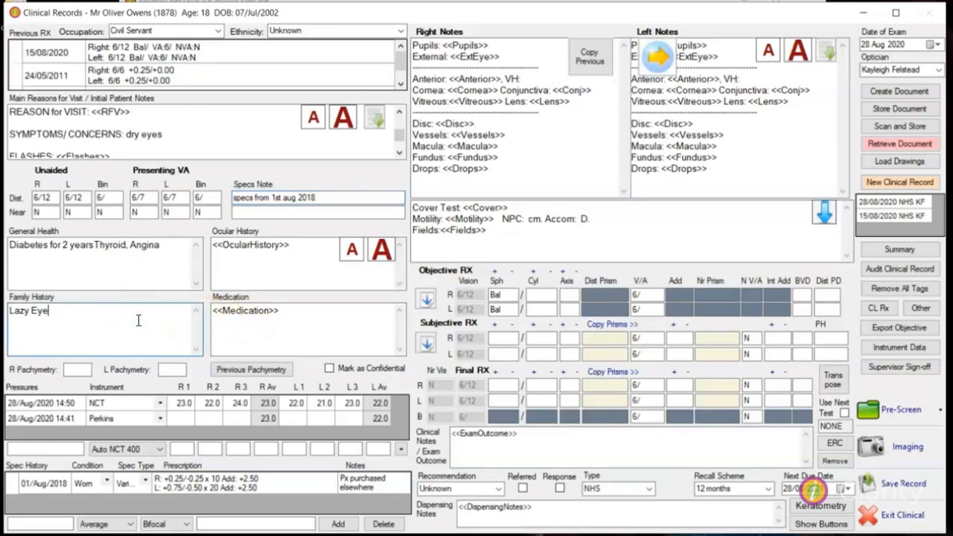
pyautogui.press('F2')
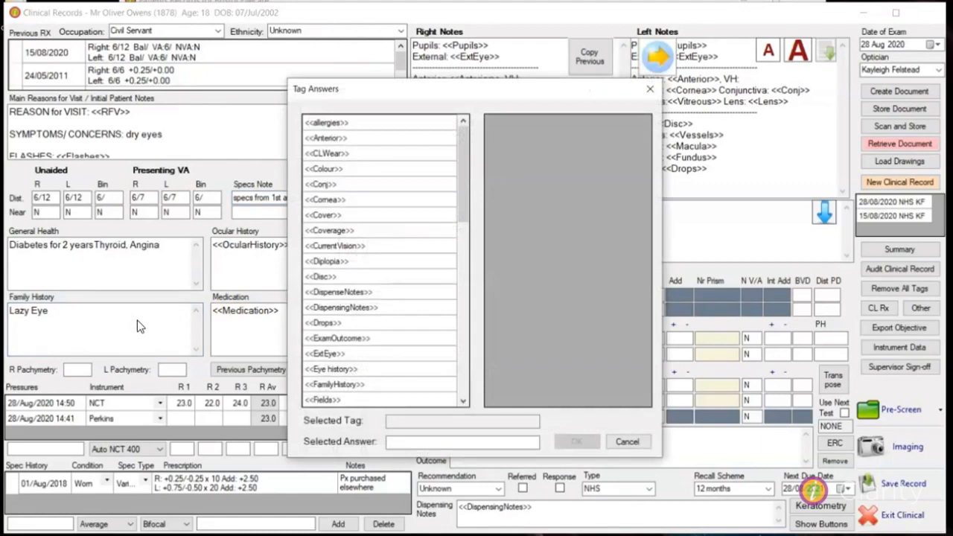
pyautogui.click(34, 330)
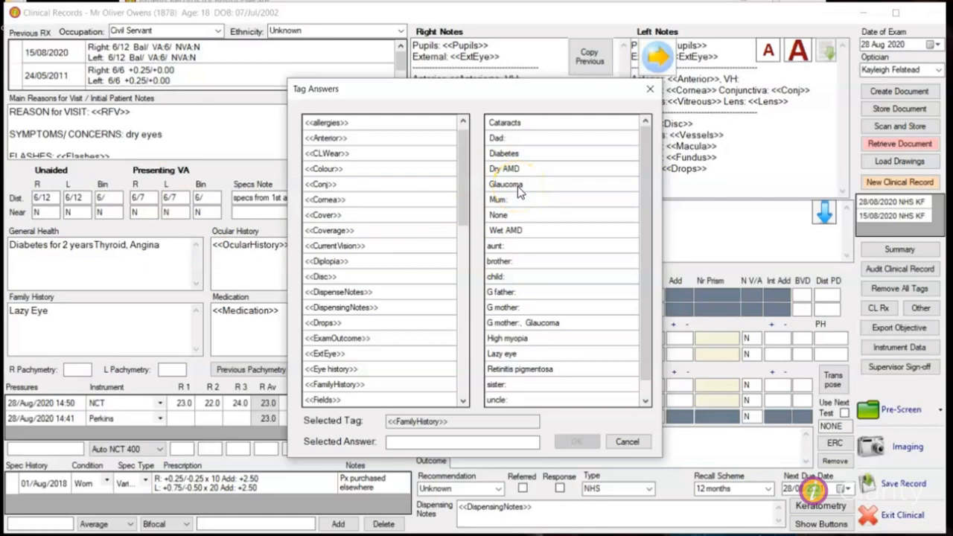
pyautogui.click(499, 139)
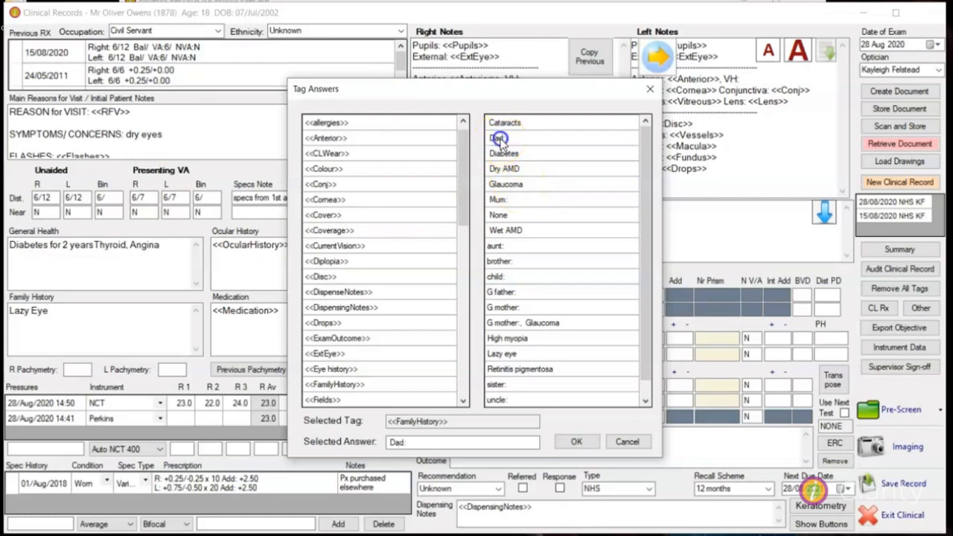
pyautogui.click(510, 186)
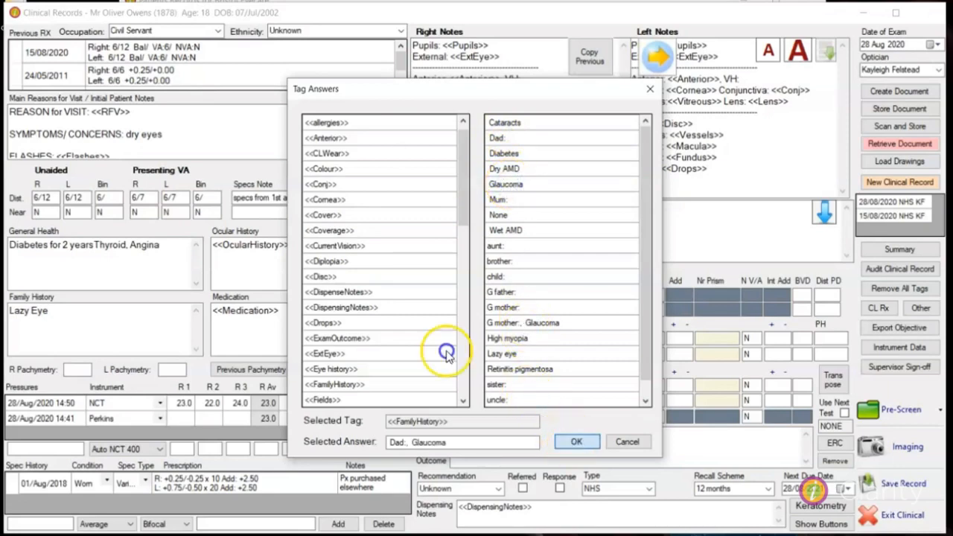
pyautogui.click(576, 441)
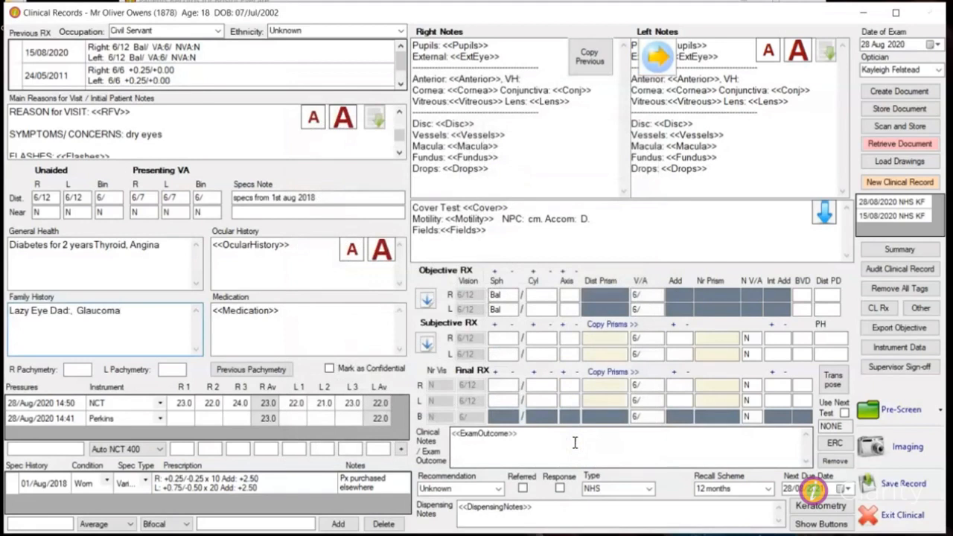
# Step: Answer the Medication tag with Insulin, filtering the available answers by the condition Diabetes
pyautogui.click(245, 335)
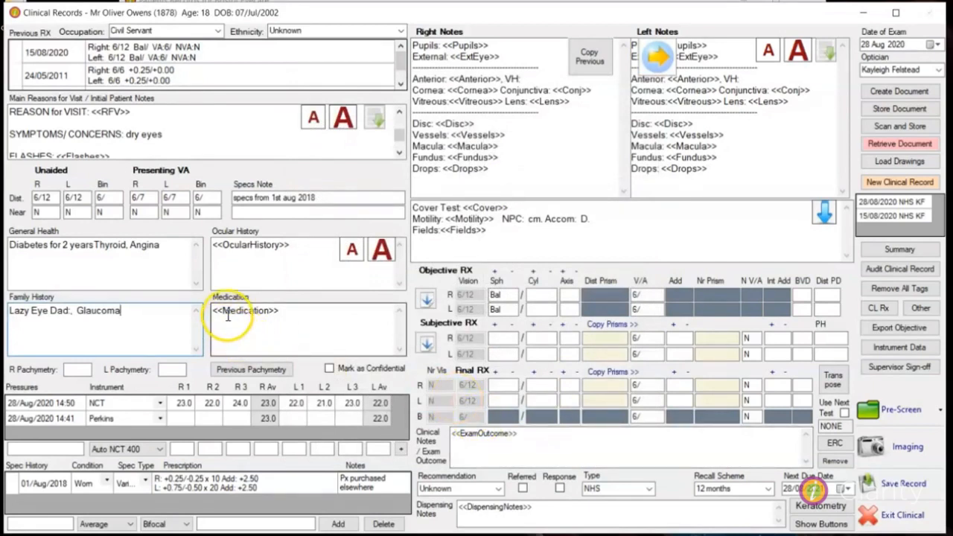
pyautogui.click(227, 309)
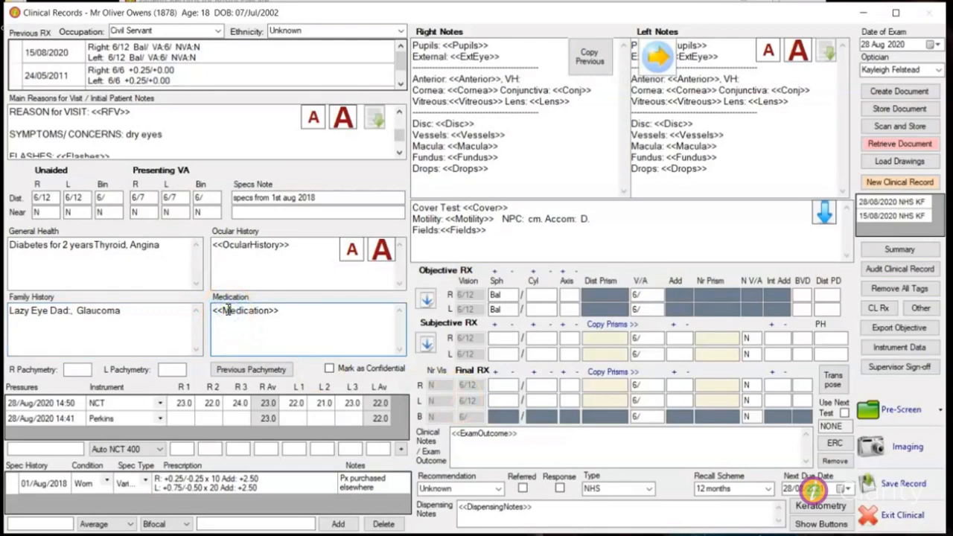
pyautogui.rightClick(227, 310)
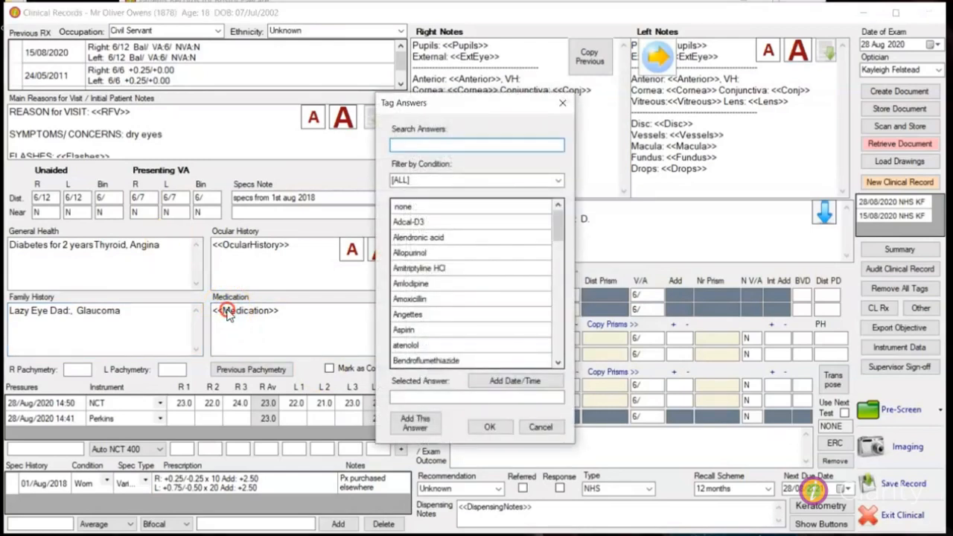
pyautogui.click(560, 181)
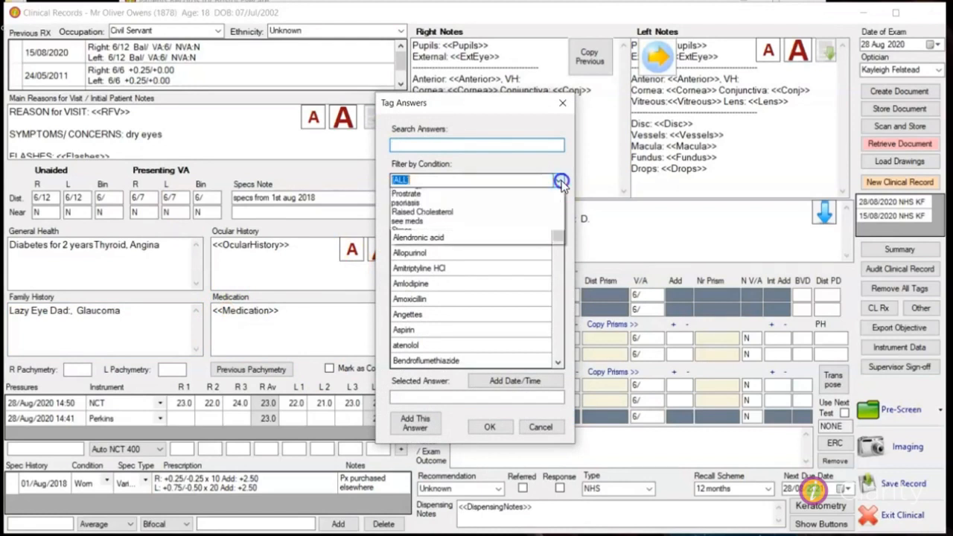
pyautogui.click(453, 231)
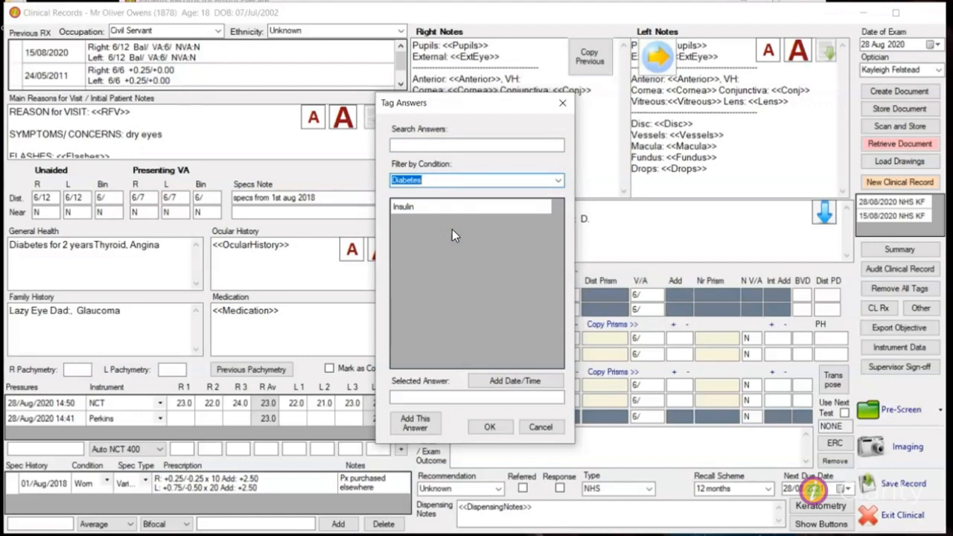
pyautogui.click(441, 207)
pyautogui.click(489, 426)
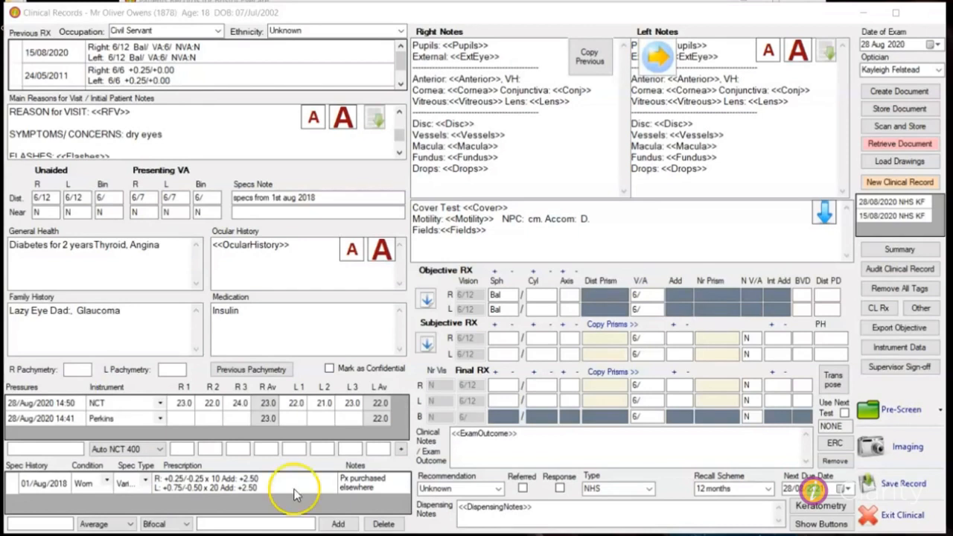
# Step: Mark the record as confidential and review the patient's previous pachymetry readings
pyautogui.click(329, 370)
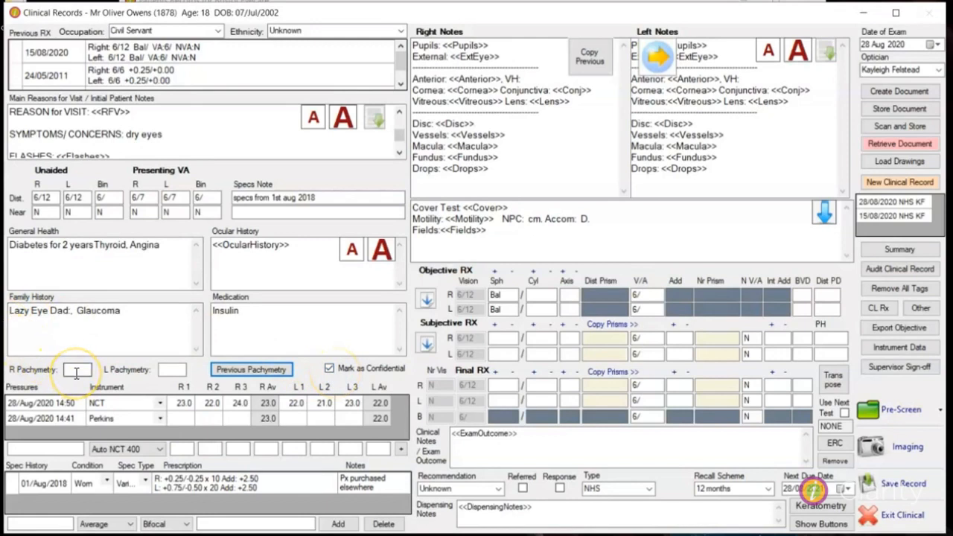
pyautogui.click(159, 367)
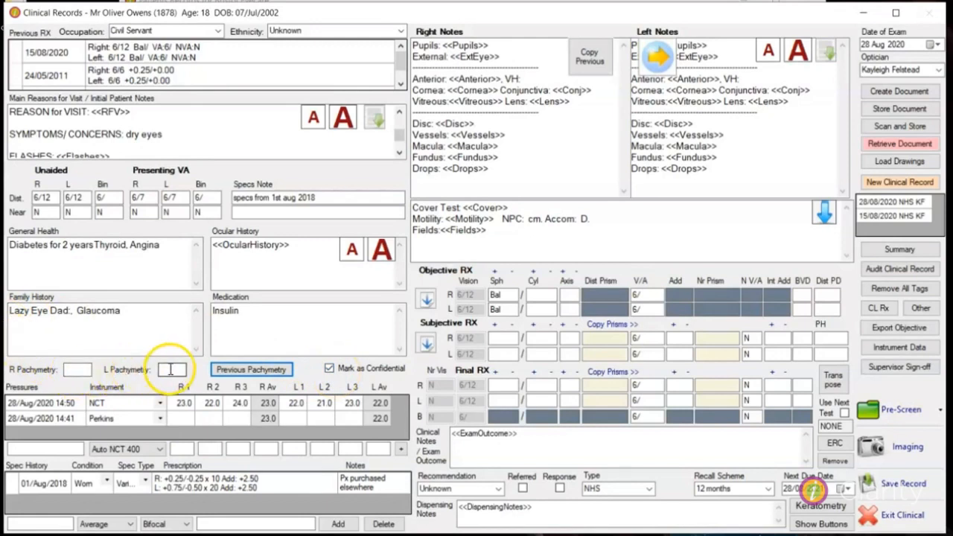
pyautogui.click(224, 376)
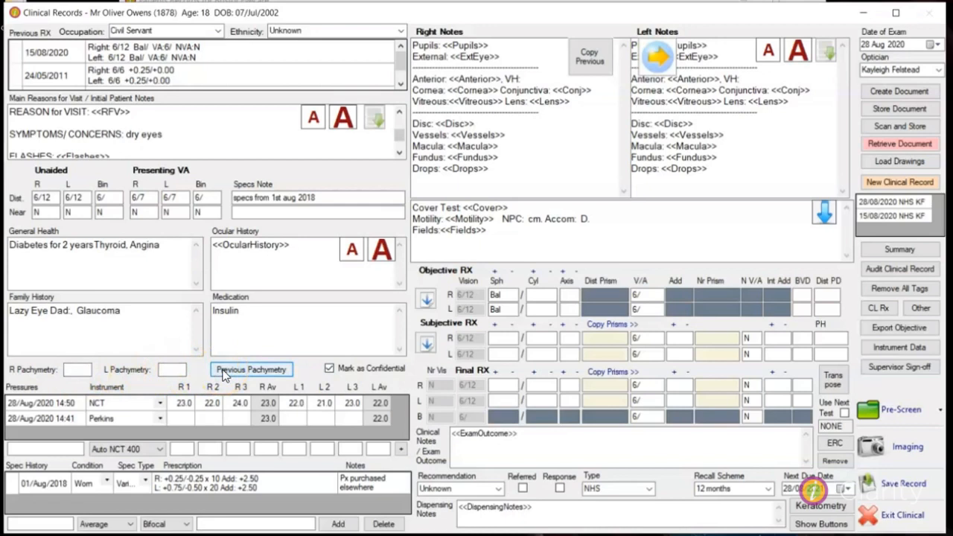
pyautogui.click(223, 373)
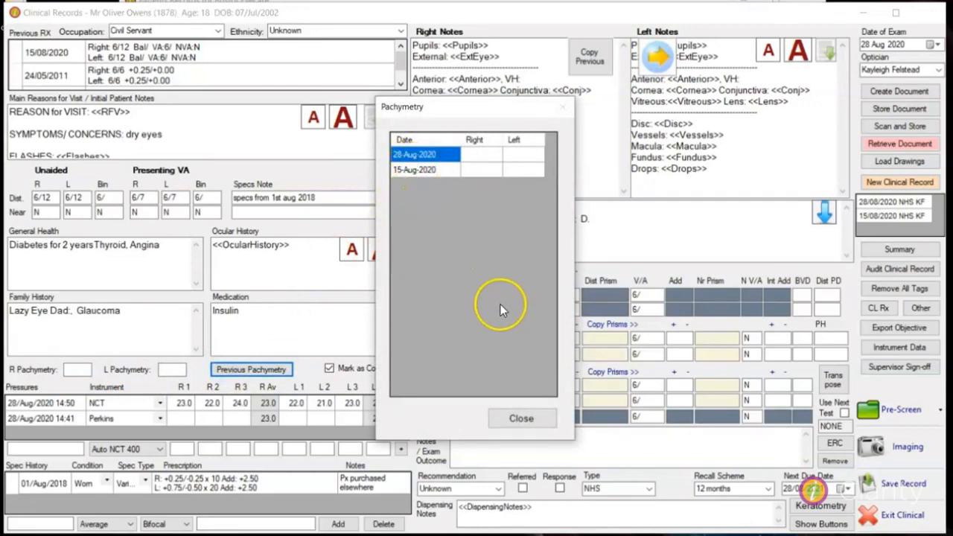
pyautogui.click(521, 419)
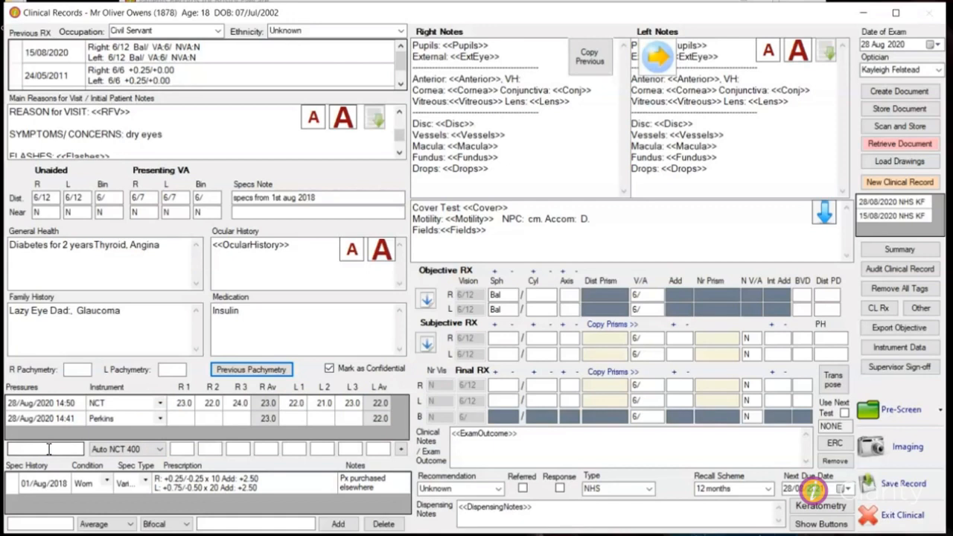
# Step: Fill in a new pressure reading for the IntelliPuff instrument with right-eye values of 23, 22 and 24
pyautogui.click(158, 449)
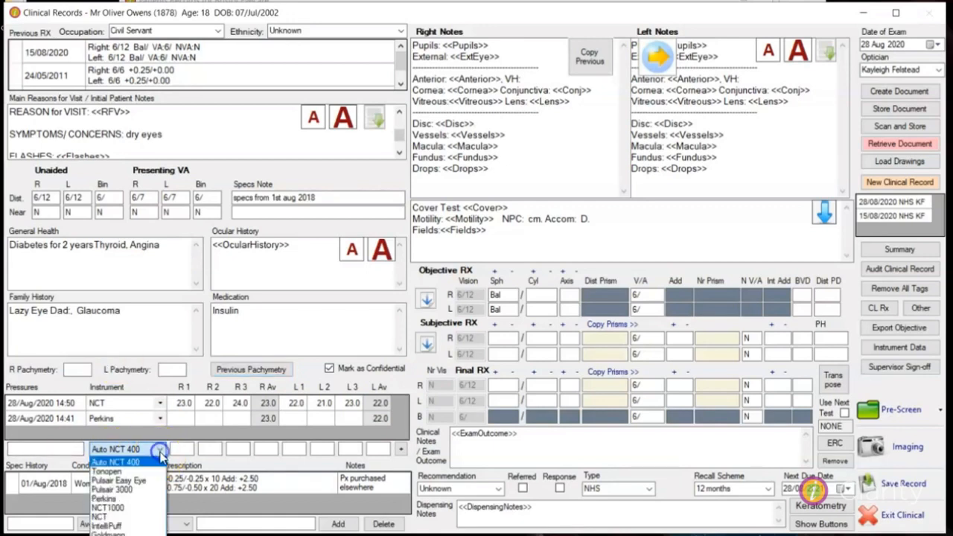
pyautogui.click(121, 525)
pyautogui.click(183, 449)
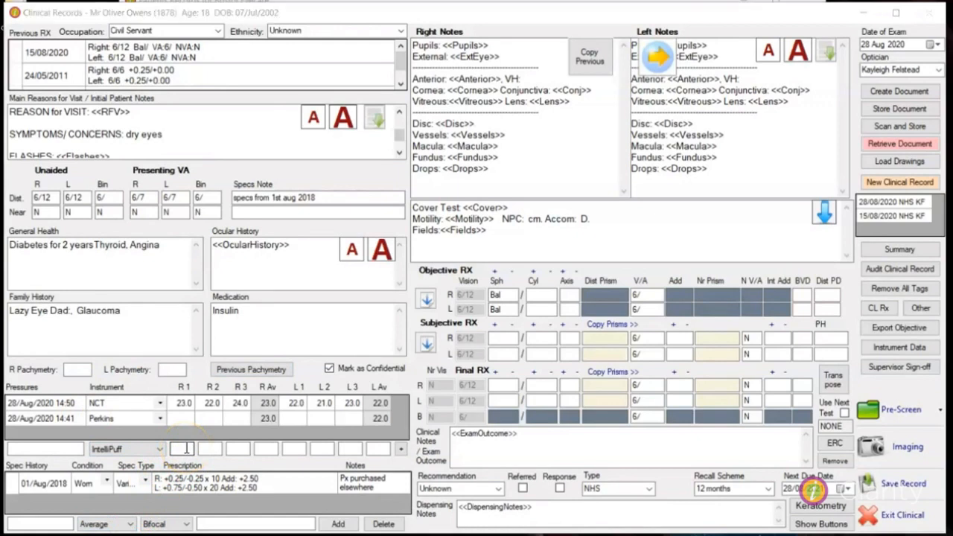
pyautogui.click(183, 449)
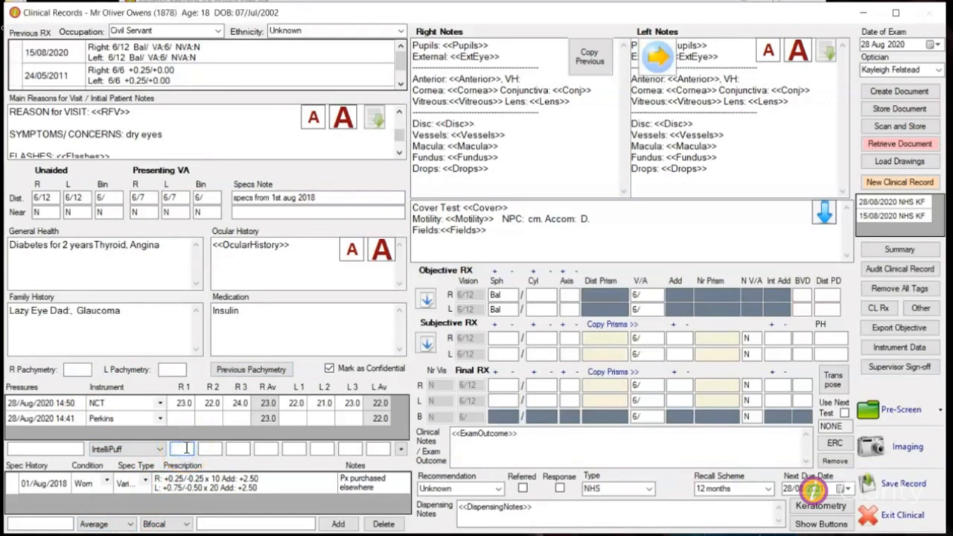
pyautogui.write('23')
pyautogui.press('Tab')
pyautogui.write('22')
pyautogui.press('Tab')
pyautogui.write('24')
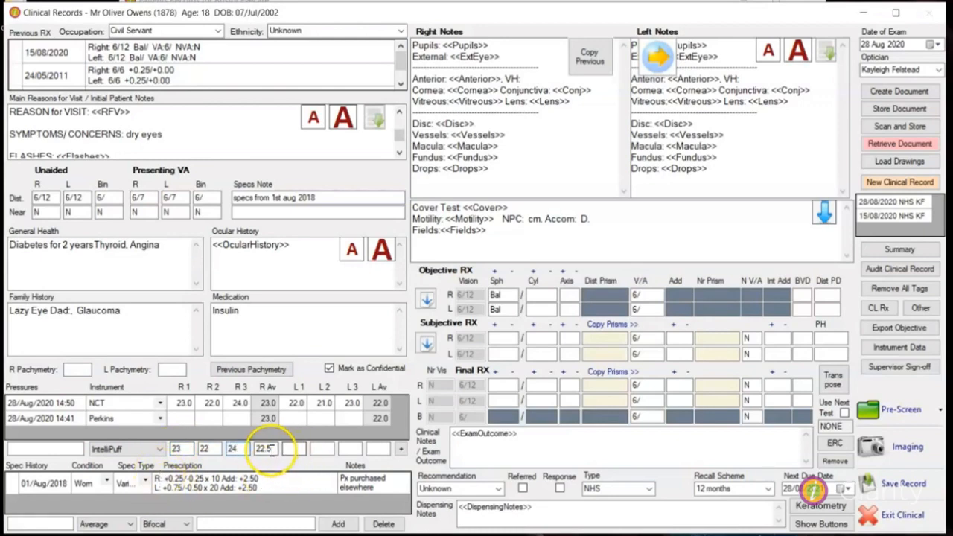
# Step: Set the left-eye average pressure to 23 and add the IntelliPuff reading to the pressures list
pyautogui.click(381, 452)
pyautogui.write('23')
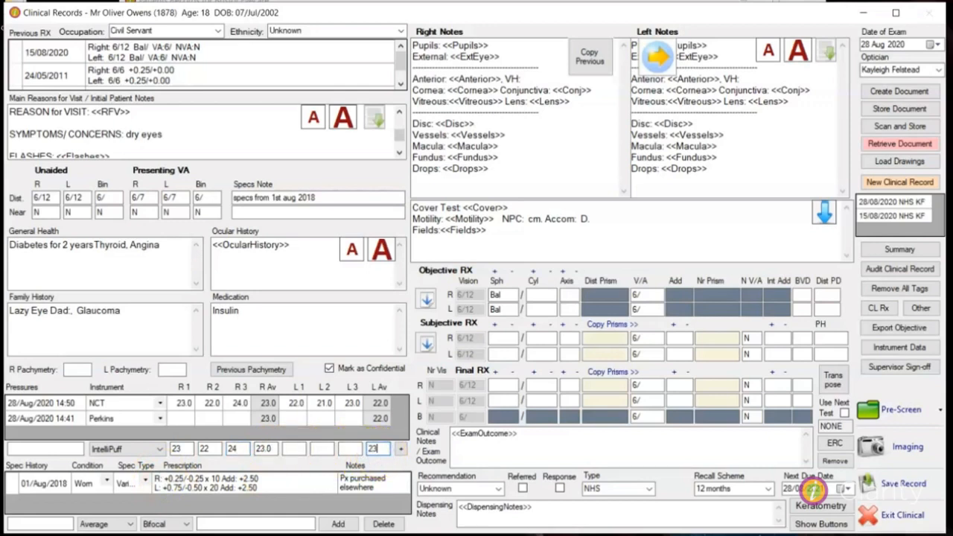
pyautogui.click(457, 451)
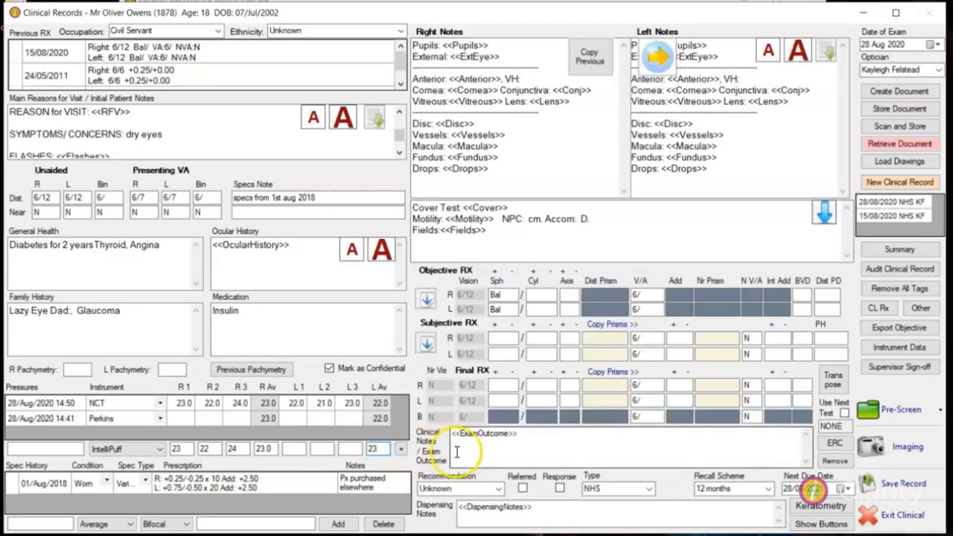
pyautogui.click(401, 452)
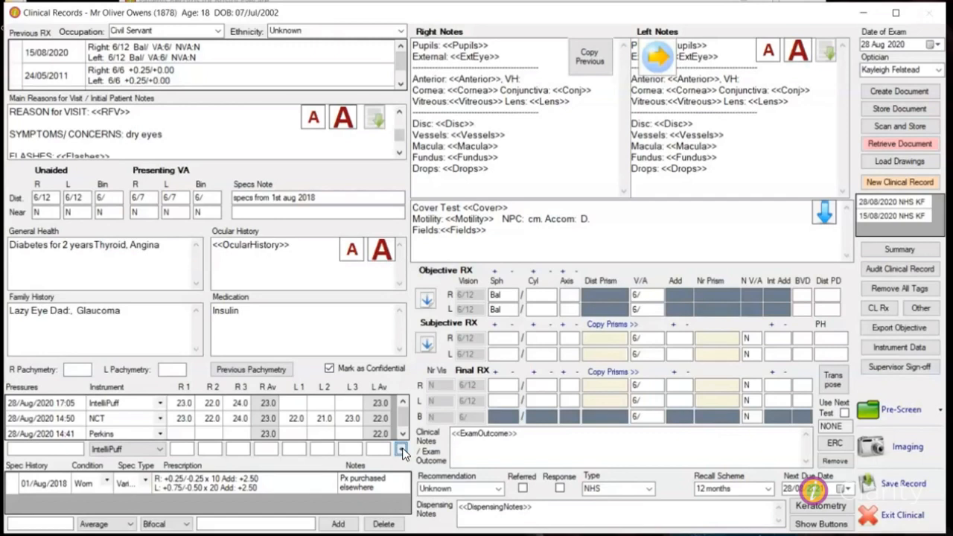
pyautogui.click(401, 449)
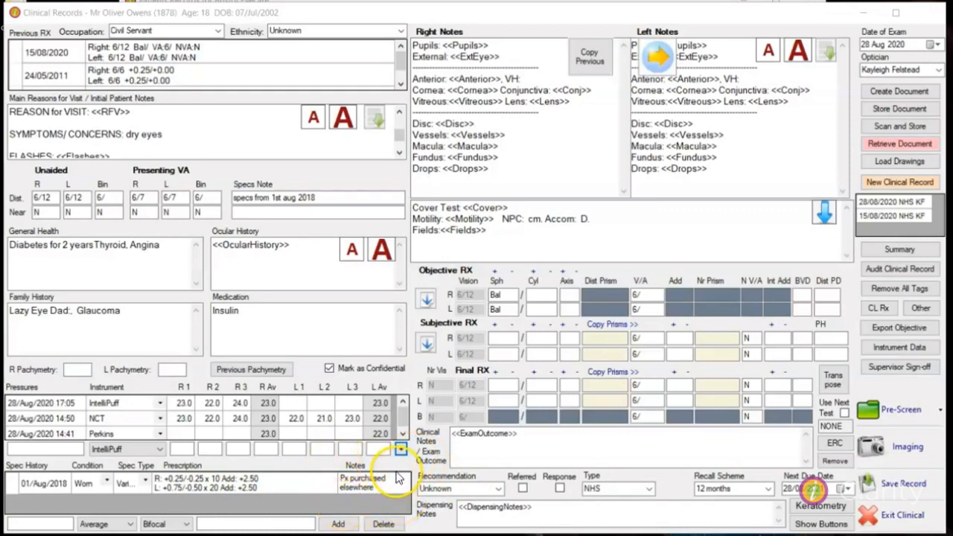
# Step: Add a spec history entry dated 01/Aug/2019 with condition Good, and overwrite the left notes with a copy of the right notes
pyautogui.click(338, 524)
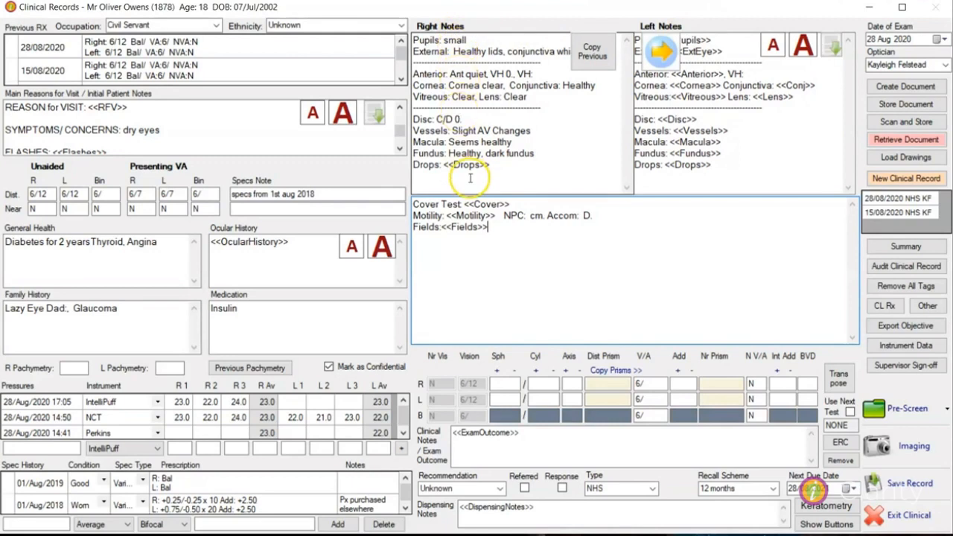
pyautogui.click(662, 52)
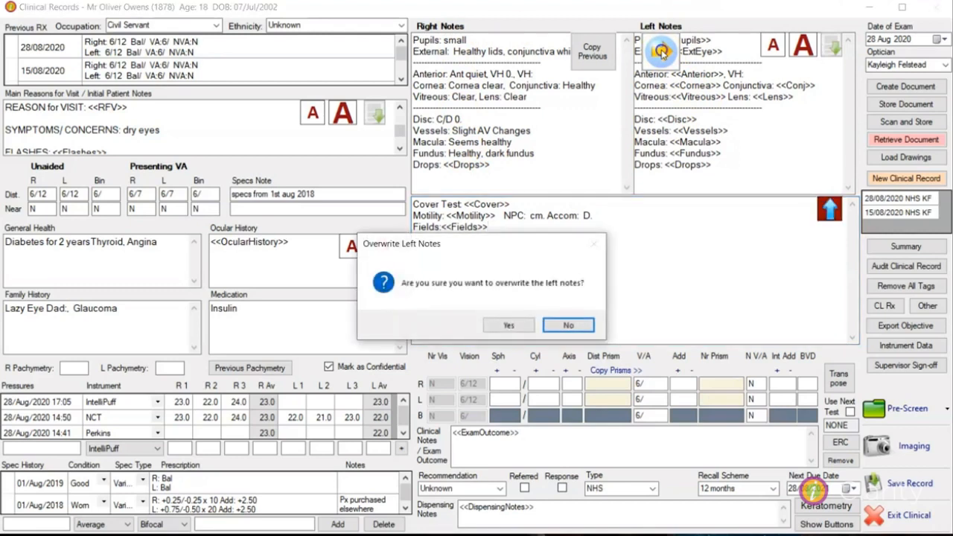
pyautogui.click(508, 325)
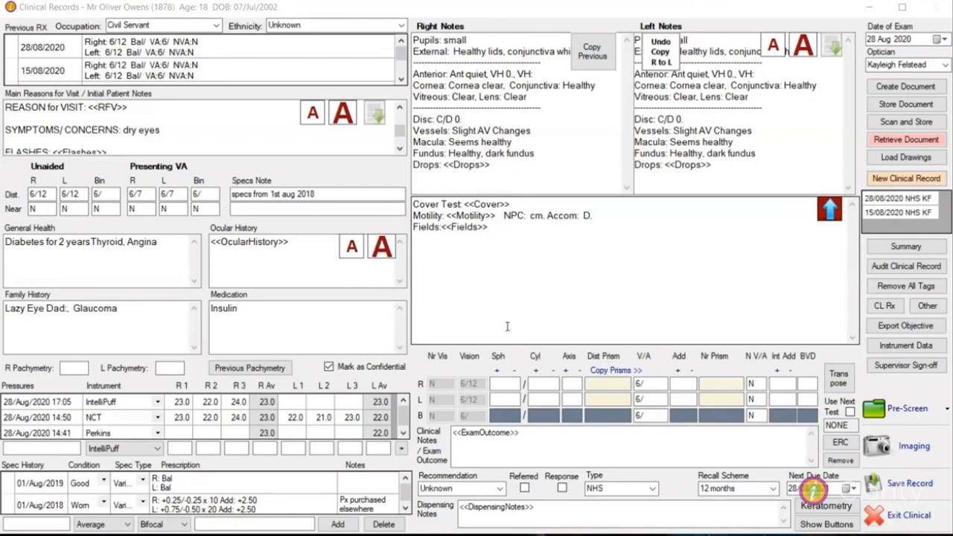
# Step: Enlarge the text of the right, left and cover test notes three sizes, and reduce it again by two sizes
pyautogui.click(803, 51)
pyautogui.click(802, 49)
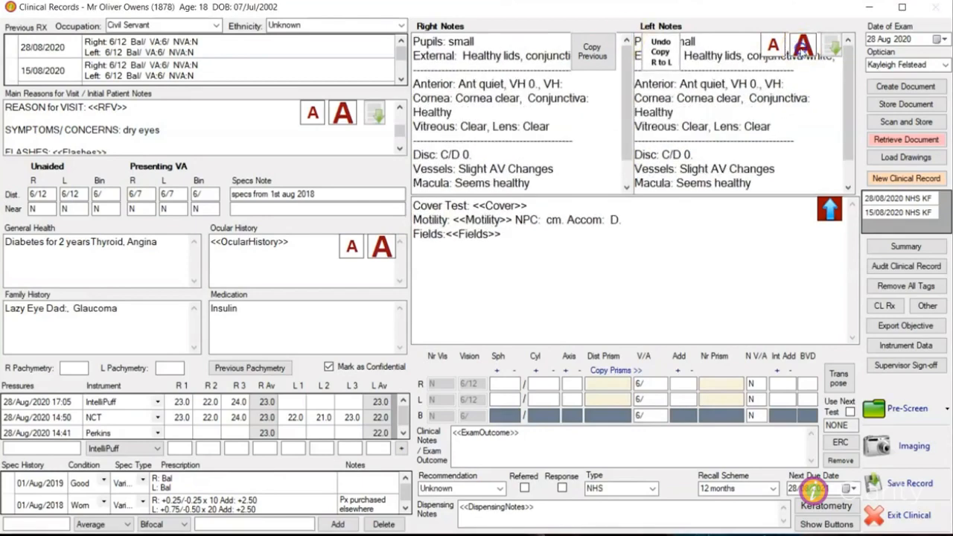
pyautogui.click(802, 47)
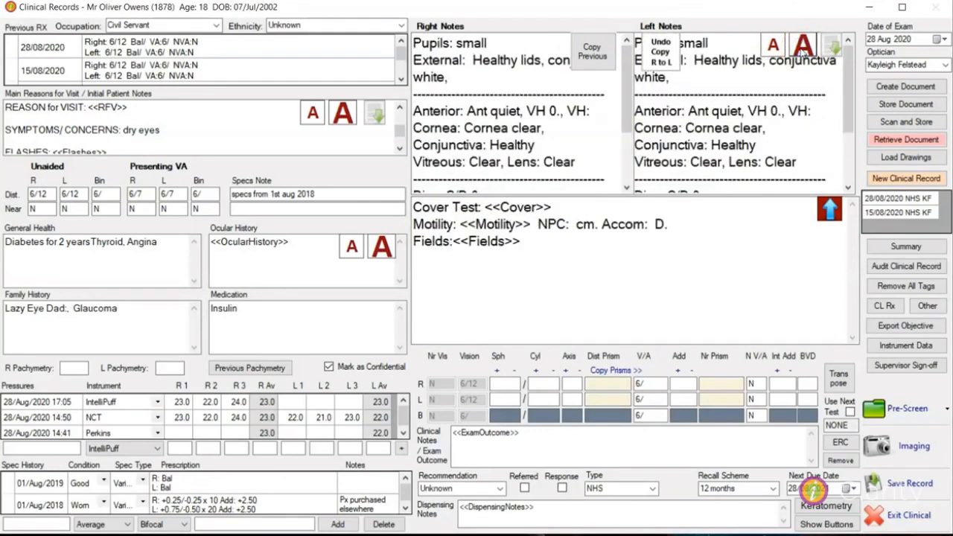
pyautogui.click(771, 45)
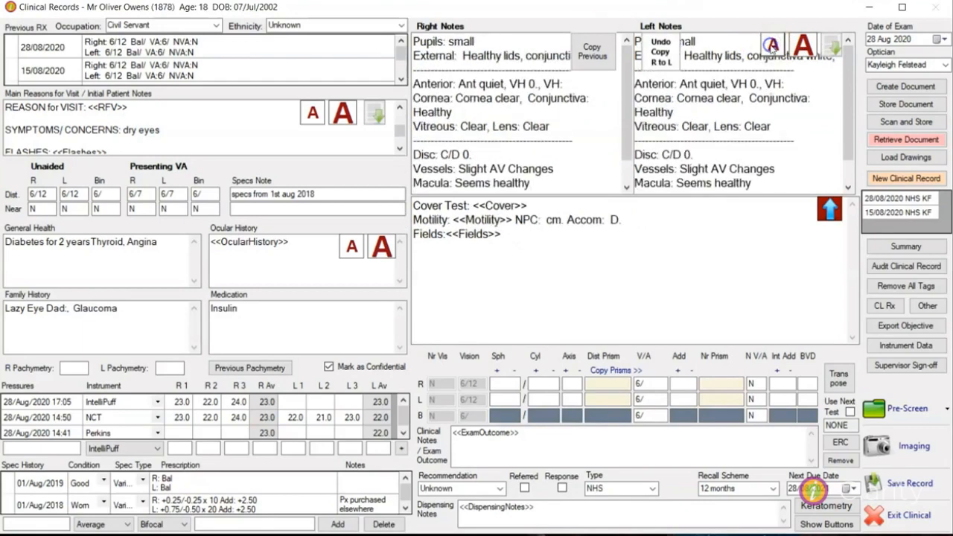
pyautogui.click(772, 45)
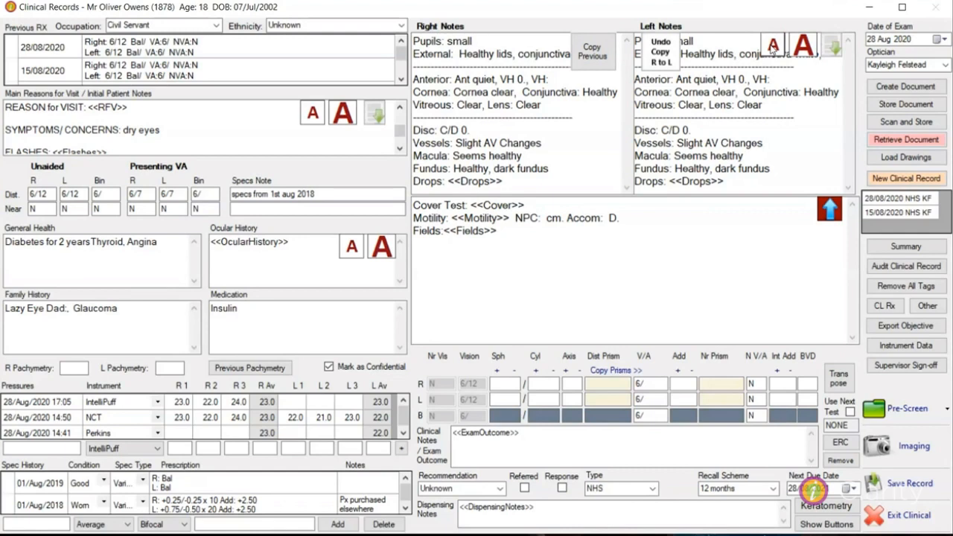
# Step: Open the template selection for the eye notes and view the generic templates
pyautogui.click(832, 47)
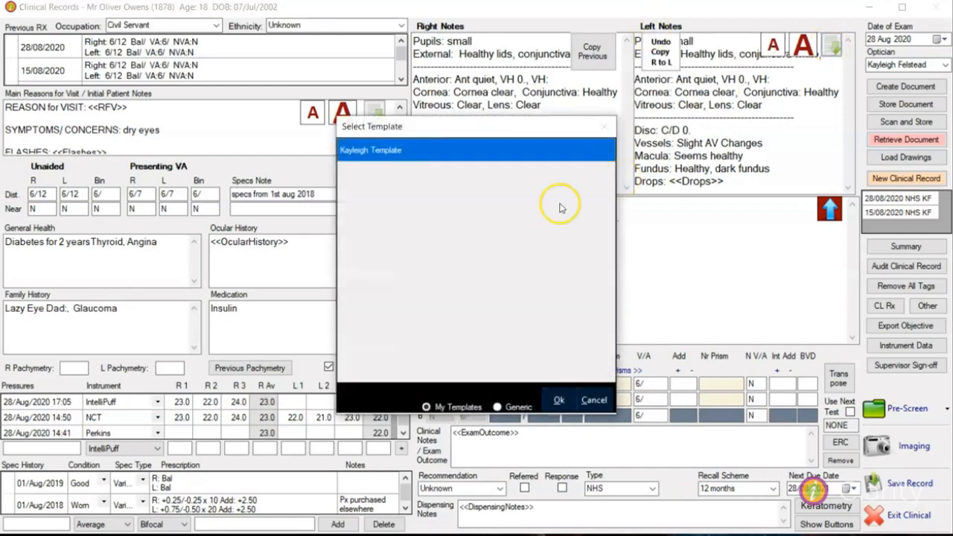
pyautogui.click(498, 408)
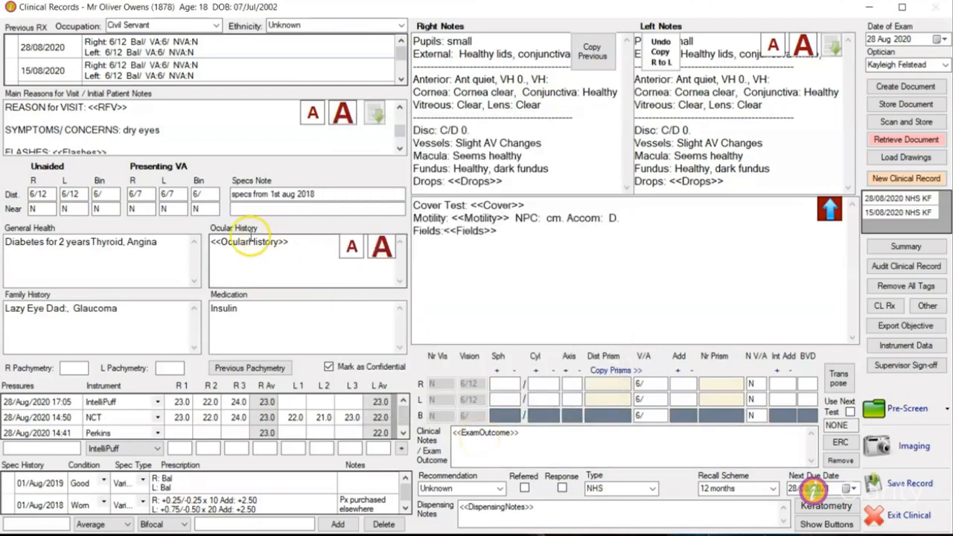
# Step: Answer the Cover tag with Ortho and the Motility tag with Full and smooth
pyautogui.doubleClick(498, 205)
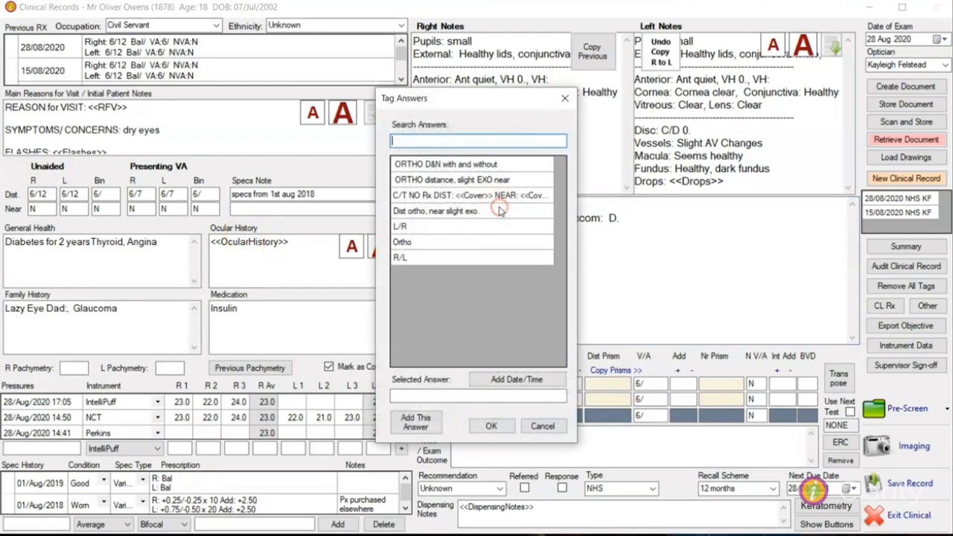
pyautogui.click(443, 246)
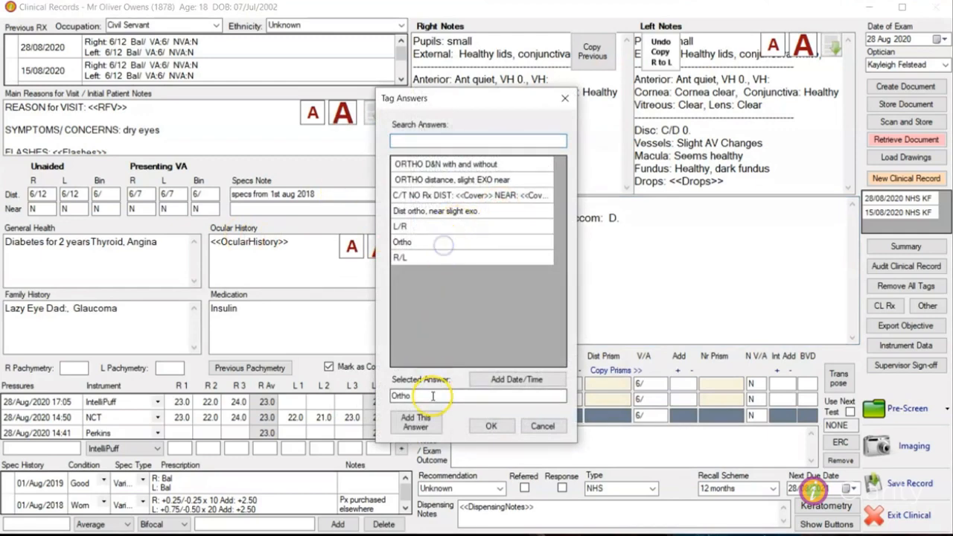
pyautogui.click(491, 426)
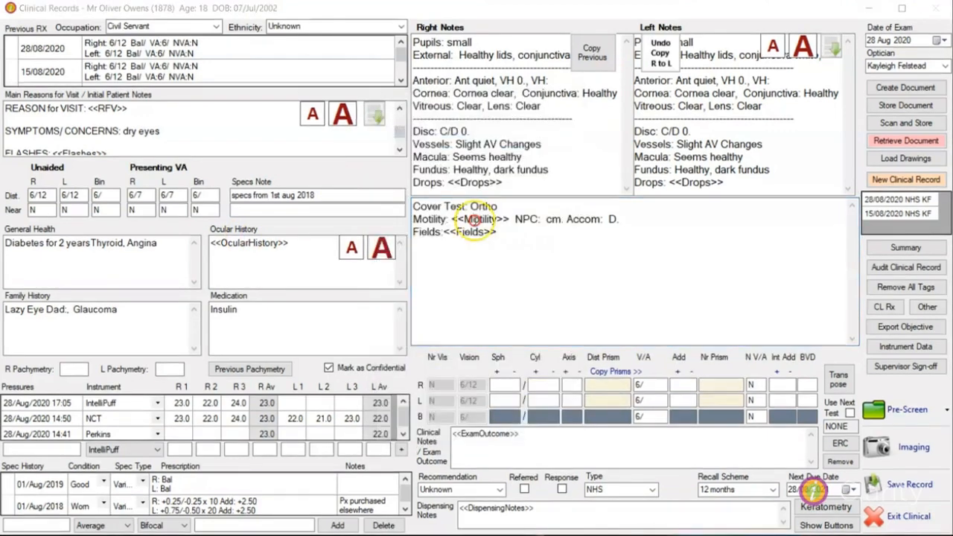
pyautogui.click(475, 220)
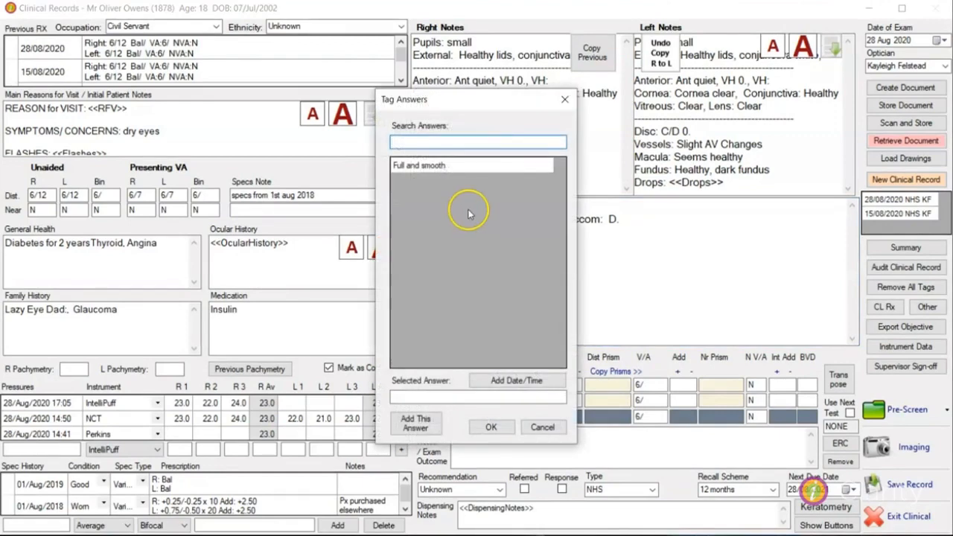
pyautogui.click(437, 164)
pyautogui.click(491, 428)
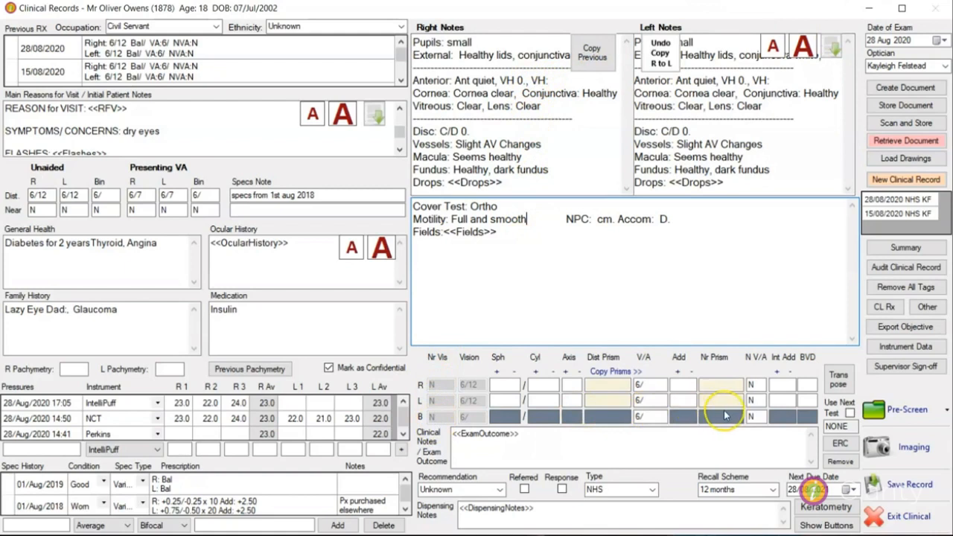
# Step: Collapse the expanded cover test notes box to show the Objective and Subjective RX grids
pyautogui.click(797, 152)
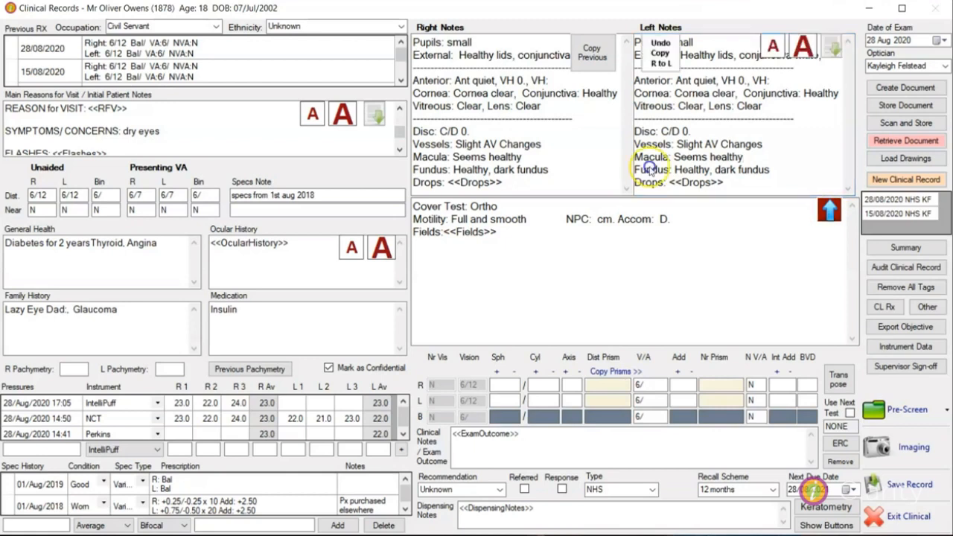
pyautogui.click(830, 212)
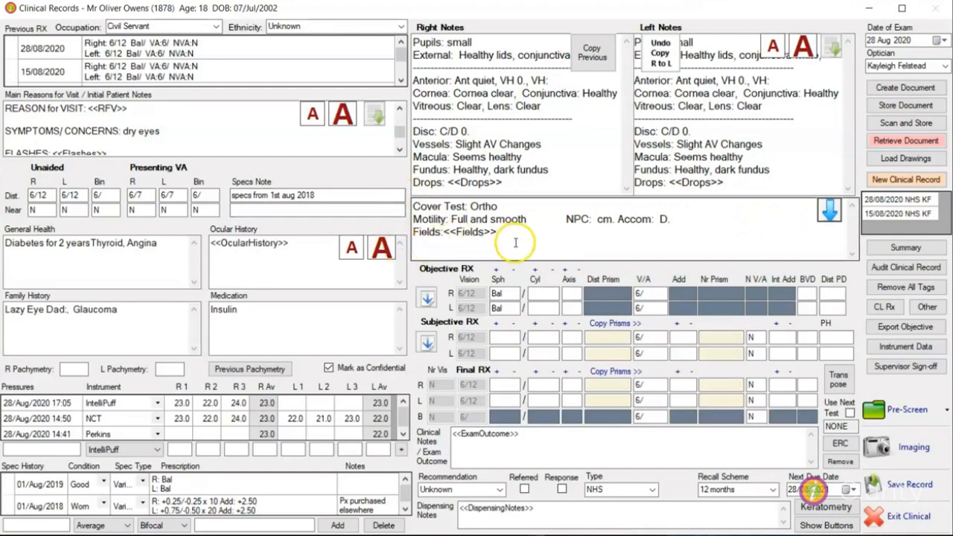
# Step: Set the Objective RX sphere to +0.25 for both the right and left eyes
pyautogui.click(451, 333)
pyautogui.click(509, 295)
pyautogui.press('BackSpace')
pyautogui.press('BackSpace')
pyautogui.press('BackSpace')
pyautogui.write('0.25')
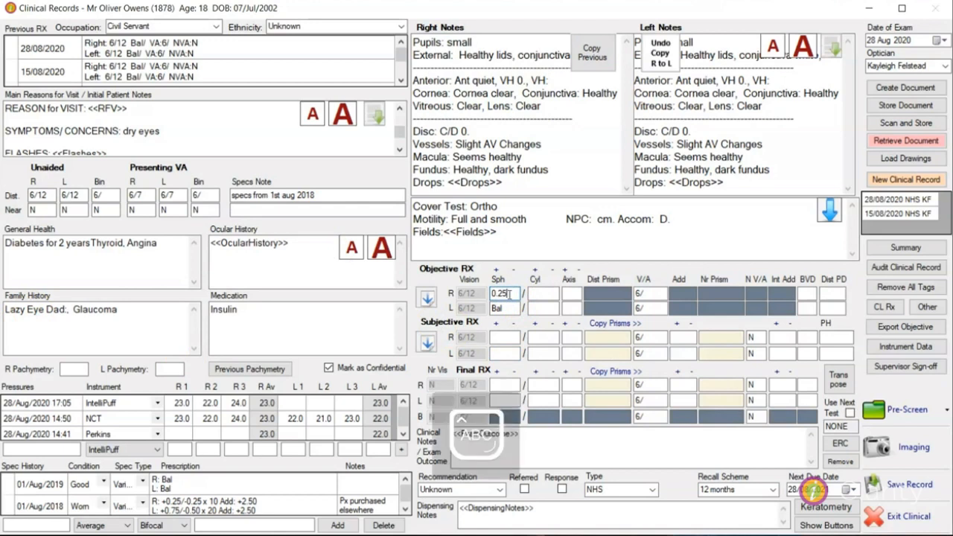
pyautogui.press('Tab')
pyautogui.press('Tab')
pyautogui.press('Tab')
pyautogui.press('Tab')
pyautogui.press('Tab')
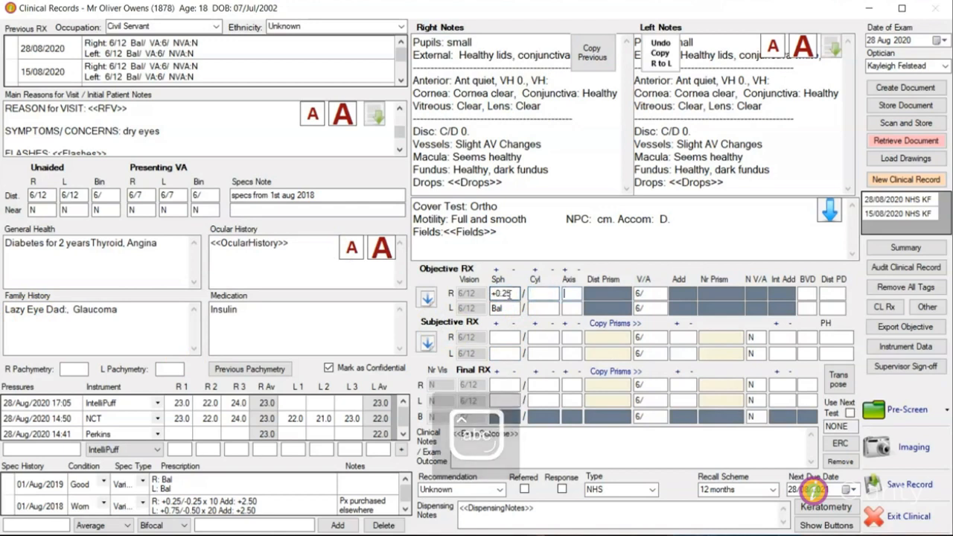
pyautogui.doubleClick(500, 308)
pyautogui.write('+0.25')
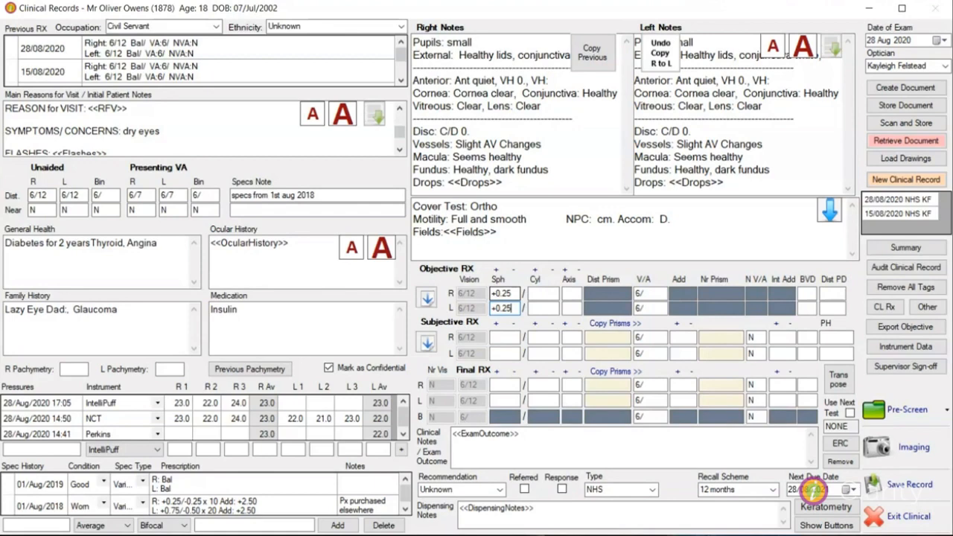
# Step: Copy the previous prescription of 28/08/2020 to the Objective RX, overwriting the values already recorded
pyautogui.doubleClick(15, 49)
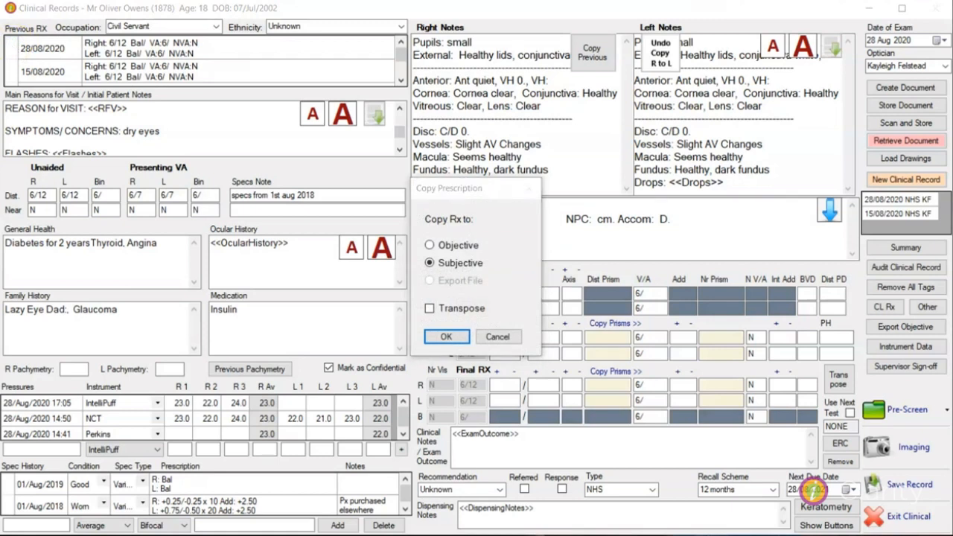
pyautogui.click(428, 246)
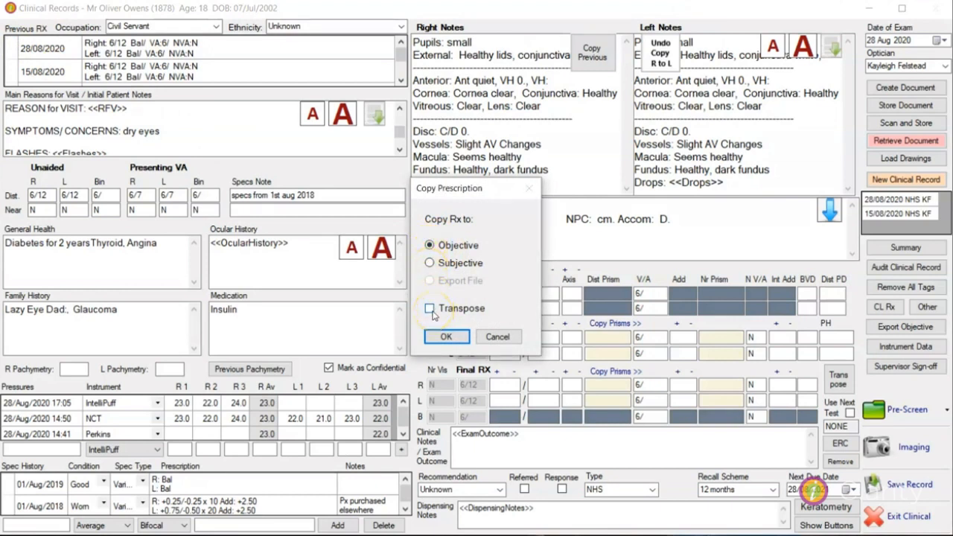
pyautogui.click(437, 339)
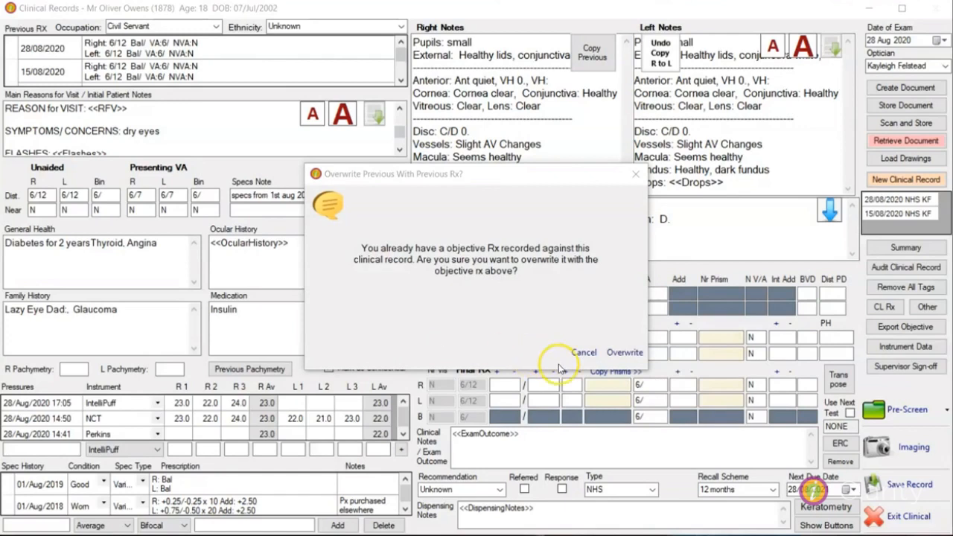
pyautogui.click(622, 353)
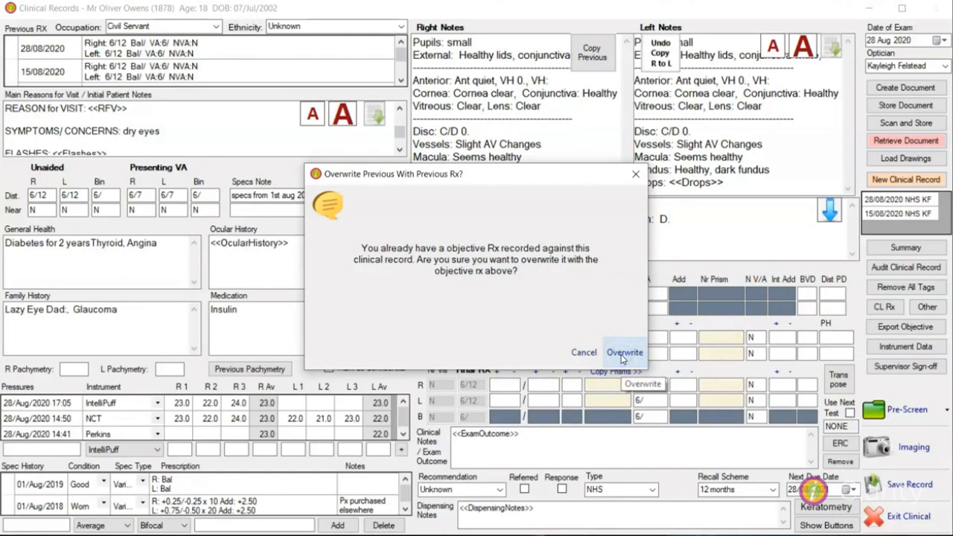
pyautogui.click(623, 355)
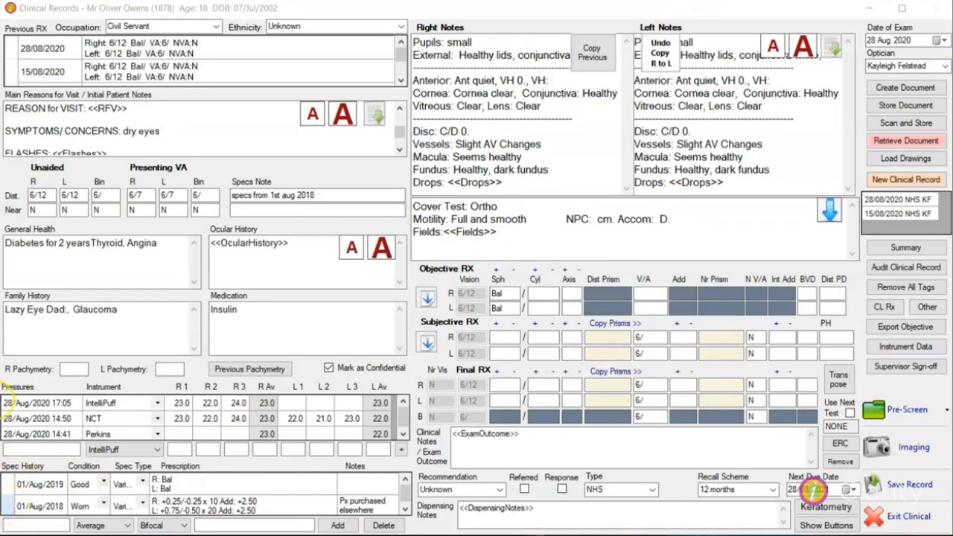
# Step: Copy the spec history prescription dated 01/Aug/2018 to the Objective RX
pyautogui.click(9, 507)
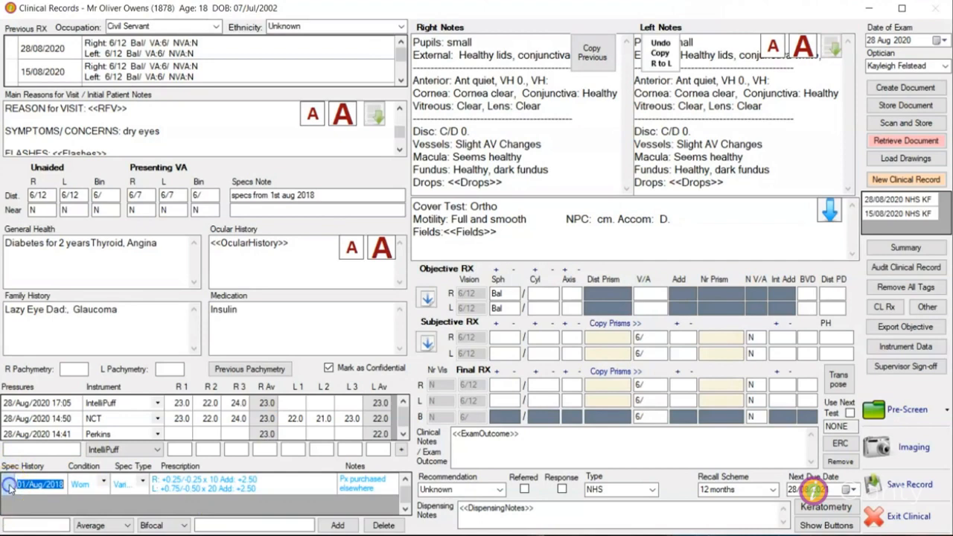
pyautogui.doubleClick(9, 487)
pyautogui.click(437, 245)
pyautogui.click(445, 337)
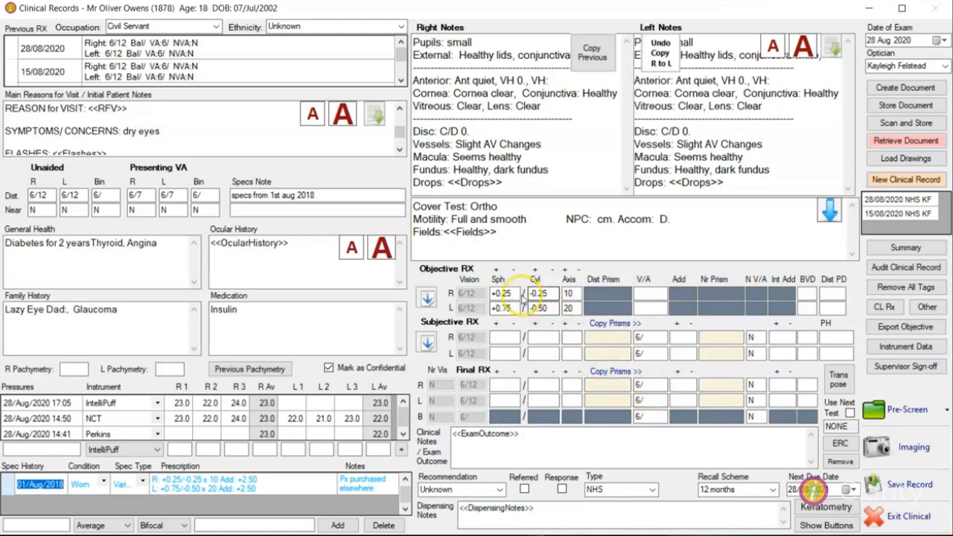
# Step: Set the right-eye Objective RX sphere to -0.25 and copy the objective prescription down to the Subjective RX
pyautogui.moveTo(517, 294); pyautogui.dragTo(471, 299)
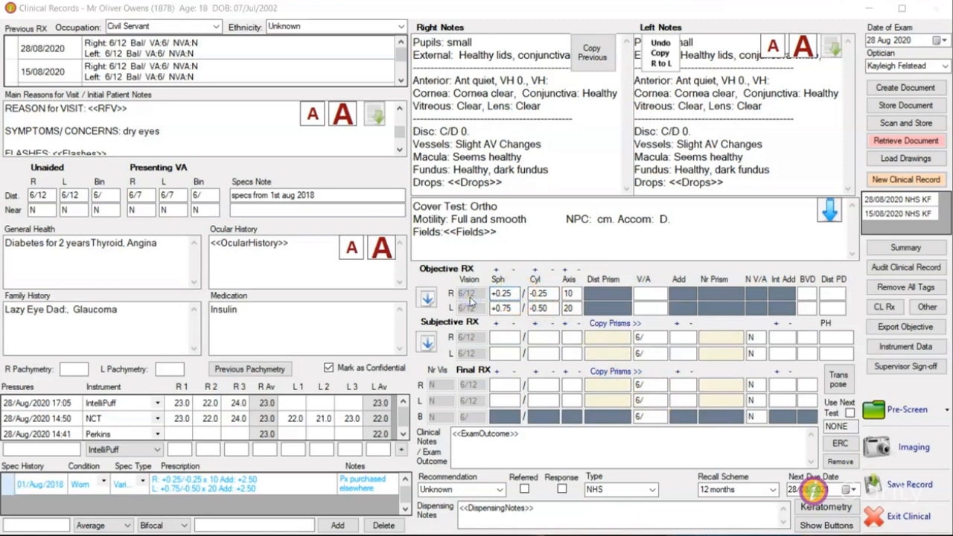
pyautogui.moveTo(515, 295); pyautogui.dragTo(450, 291)
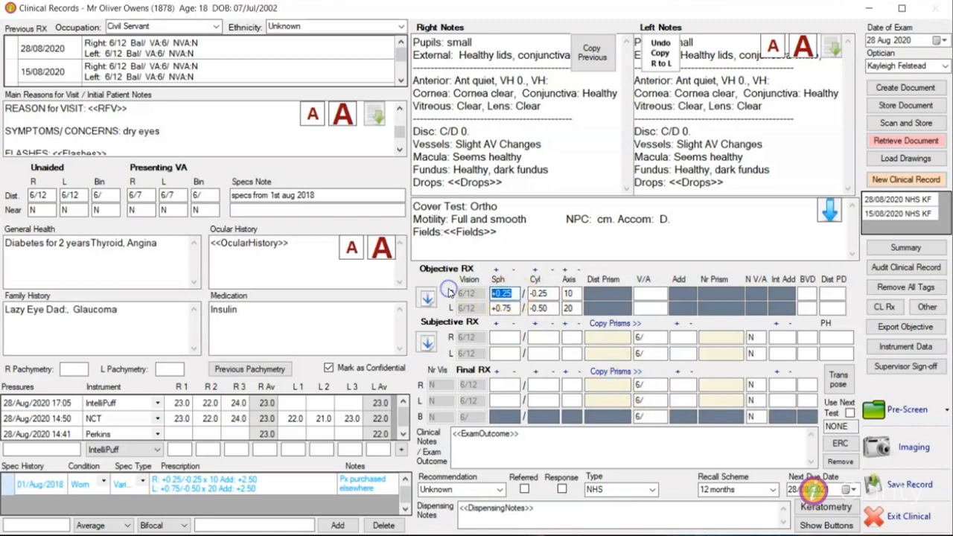
pyautogui.write('-0.25')
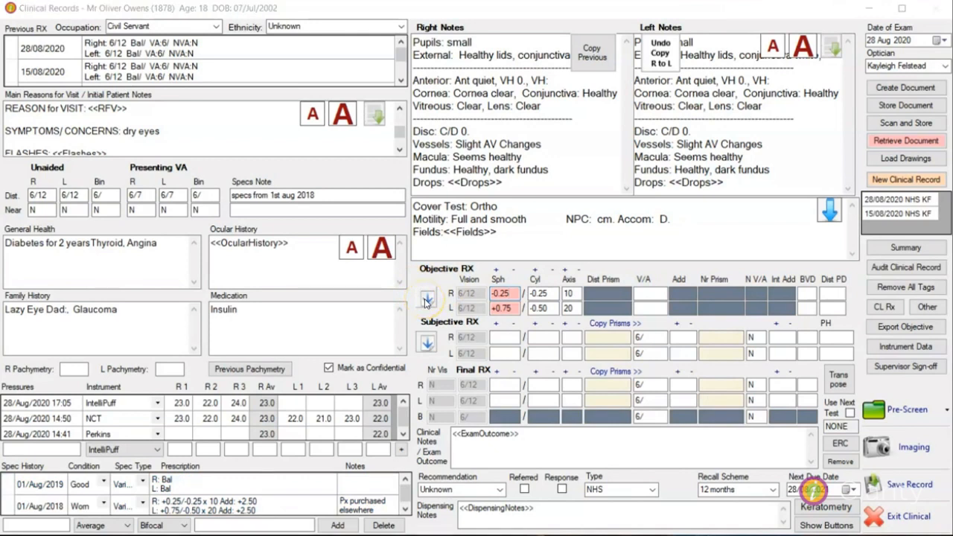
pyautogui.click(438, 329)
pyautogui.click(450, 274)
pyautogui.click(427, 298)
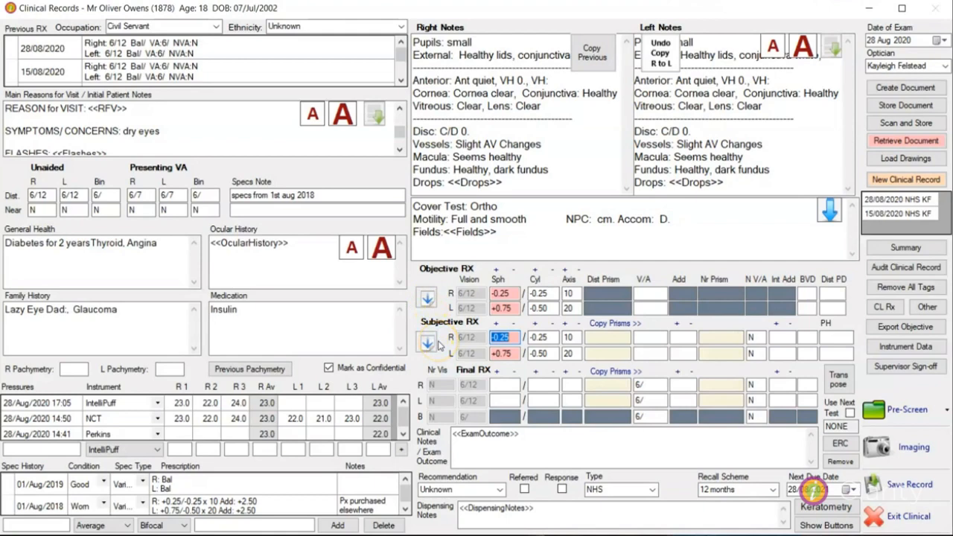
pyautogui.click(597, 339)
pyautogui.click(722, 336)
pyautogui.click(783, 339)
pyautogui.click(837, 337)
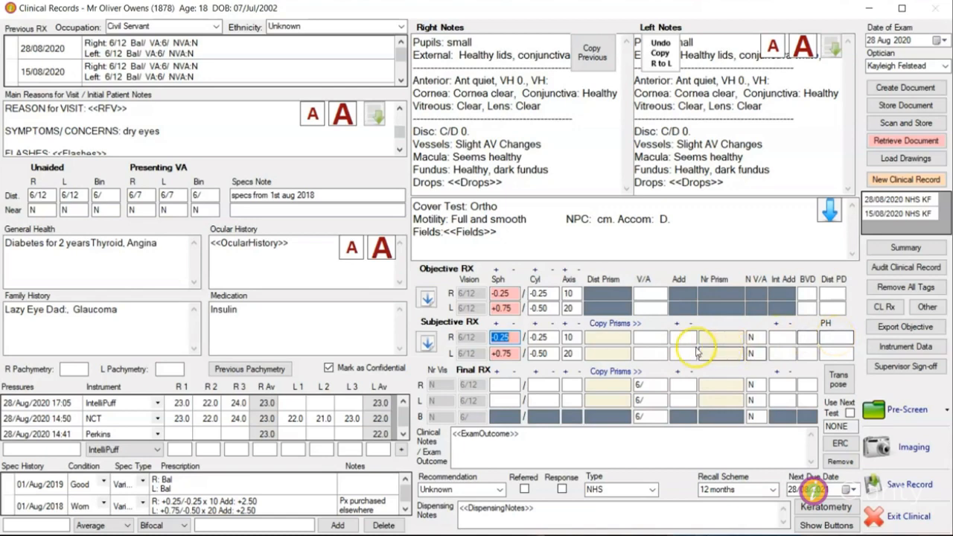
# Step: Set the right-eye Subjective RX distance prism to 1.00 Out and 0.00 Up, and copy it to the near prism
pyautogui.click(609, 339)
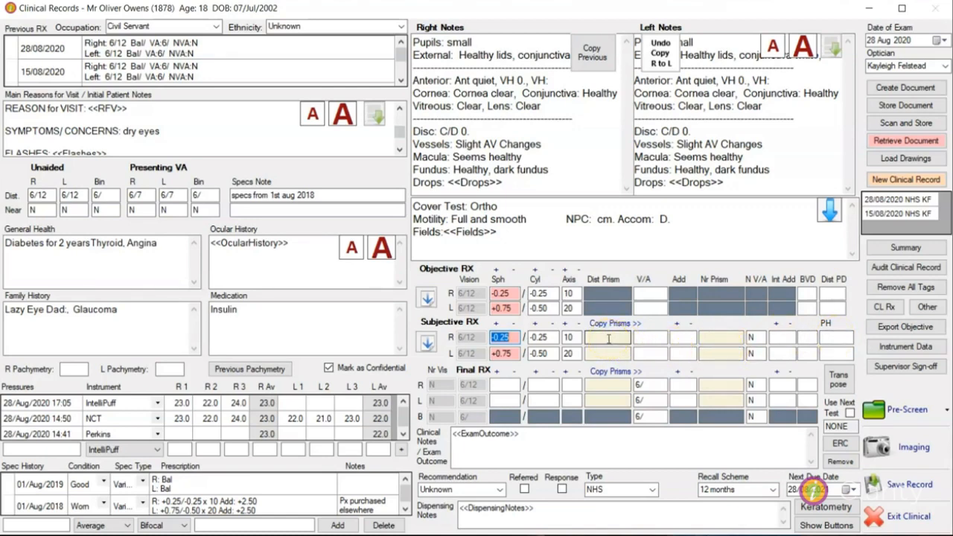
pyautogui.doubleClick(608, 339)
pyautogui.click(465, 247)
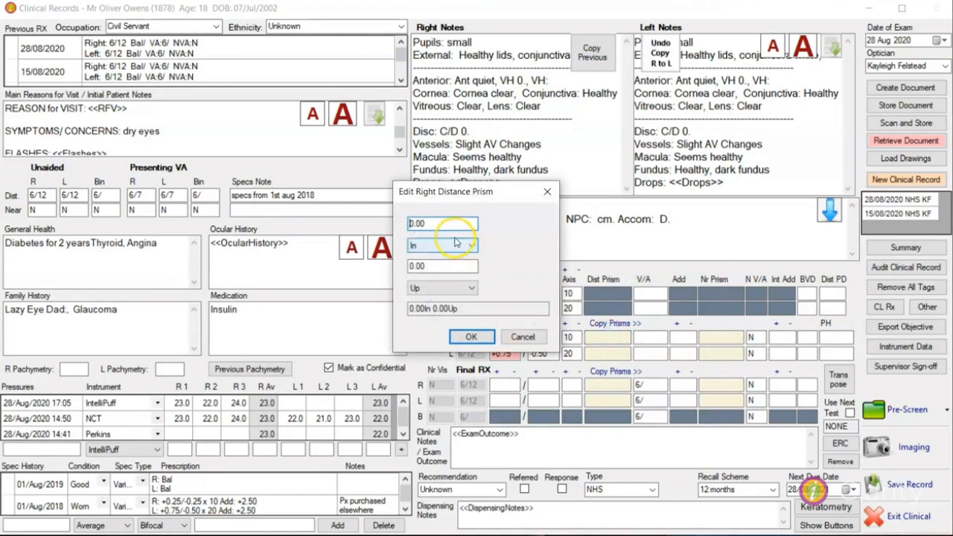
pyautogui.moveTo(447, 225); pyautogui.dragTo(109, 275)
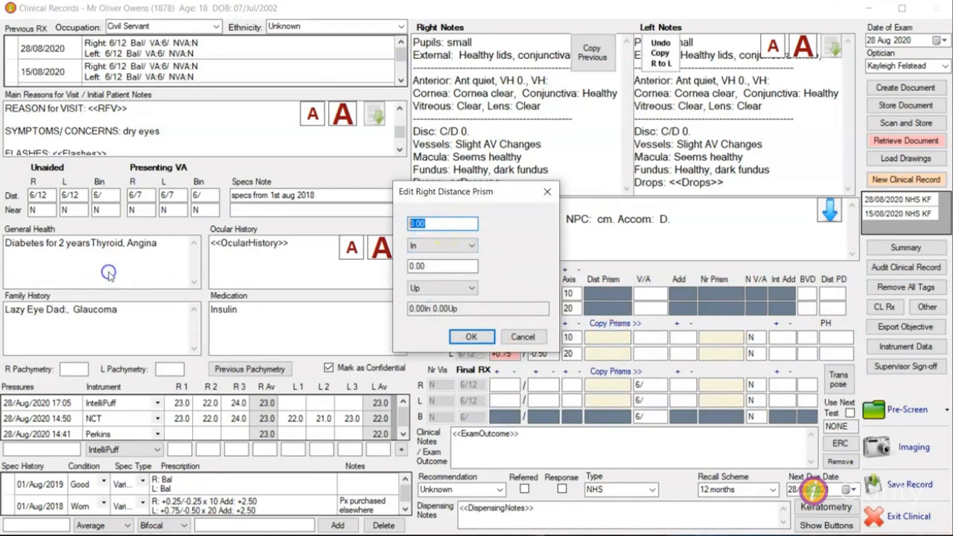
pyautogui.write('1.00')
pyautogui.click(472, 246)
pyautogui.click(450, 266)
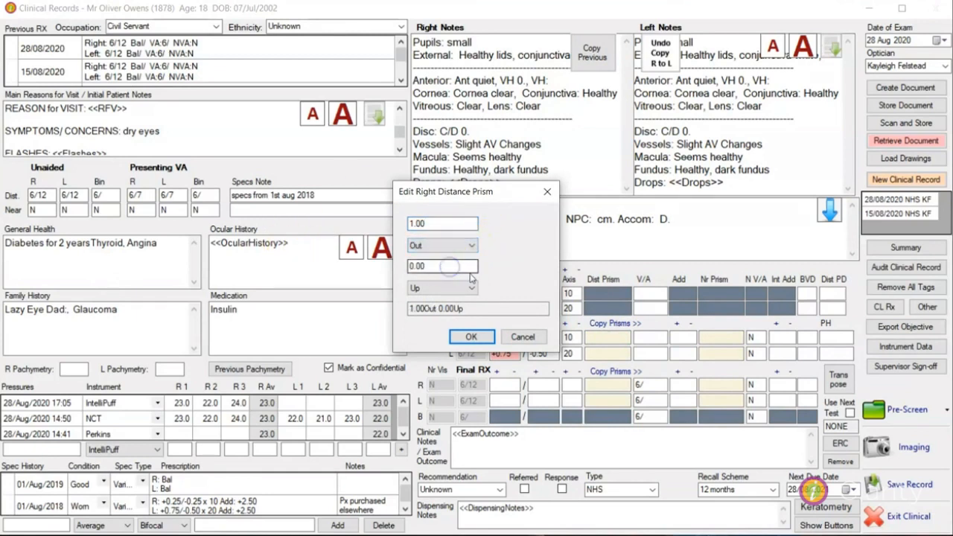
pyautogui.click(469, 339)
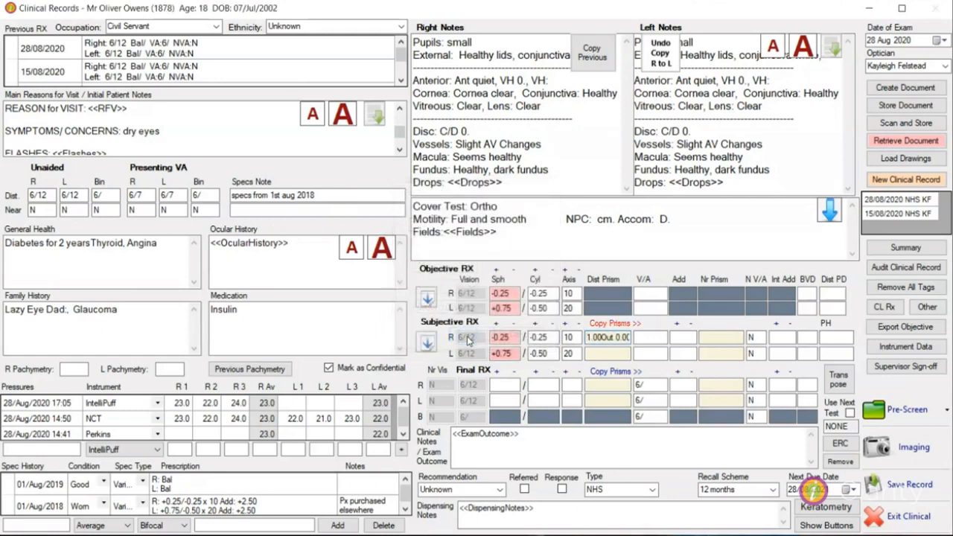
pyautogui.click(615, 323)
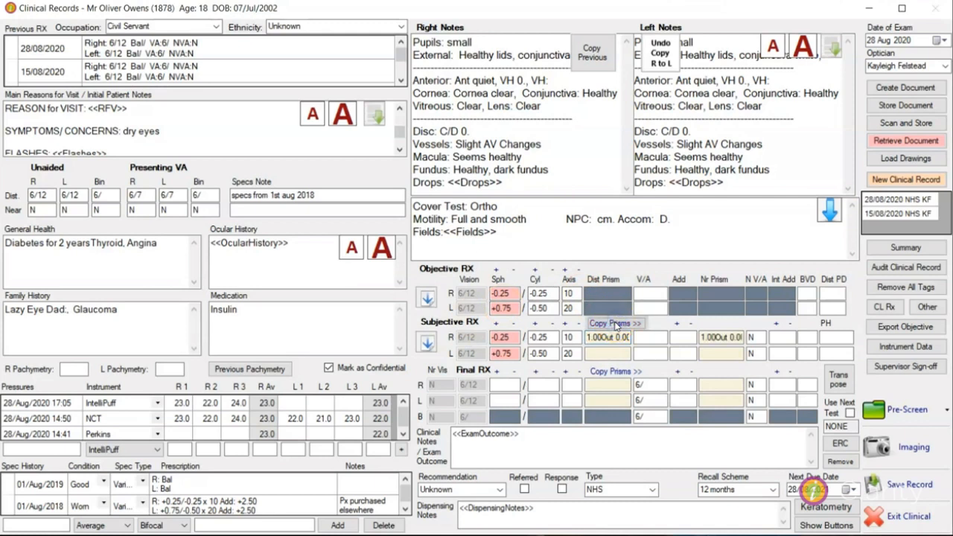
pyautogui.click(715, 338)
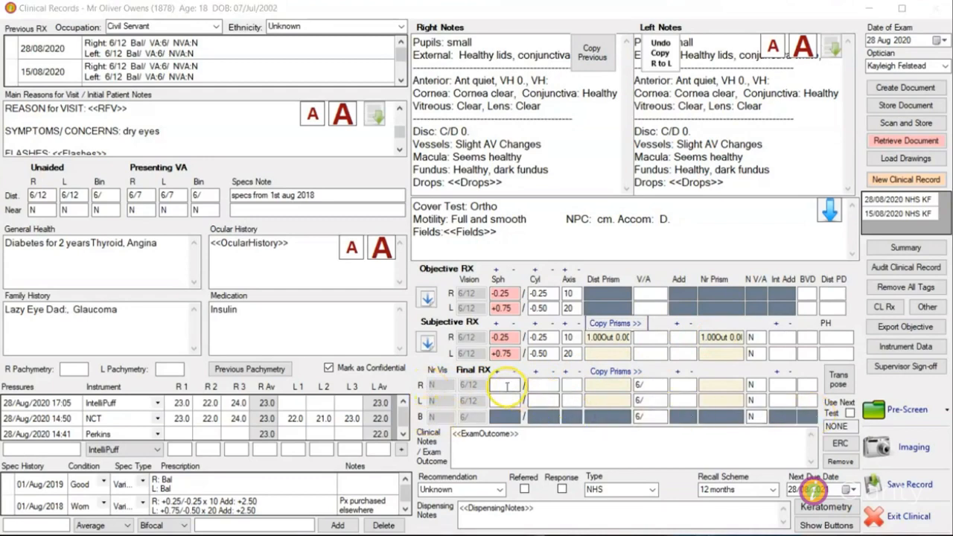
# Step: Enter a right-eye Final RX sphere of -0.25, and overwrite the Final RX with the Subjective RX
pyautogui.click(506, 386)
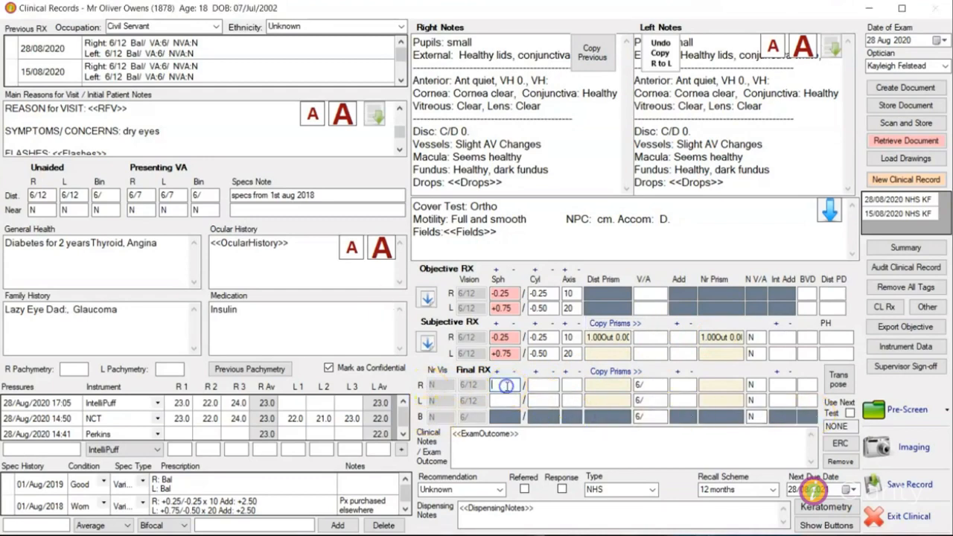
pyautogui.write('-0.25')
pyautogui.click(428, 343)
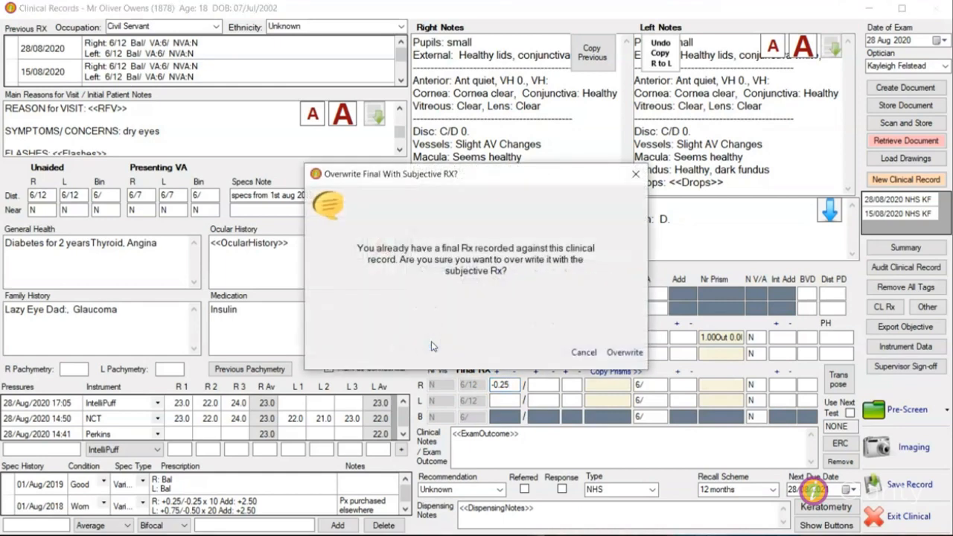
pyautogui.click(624, 352)
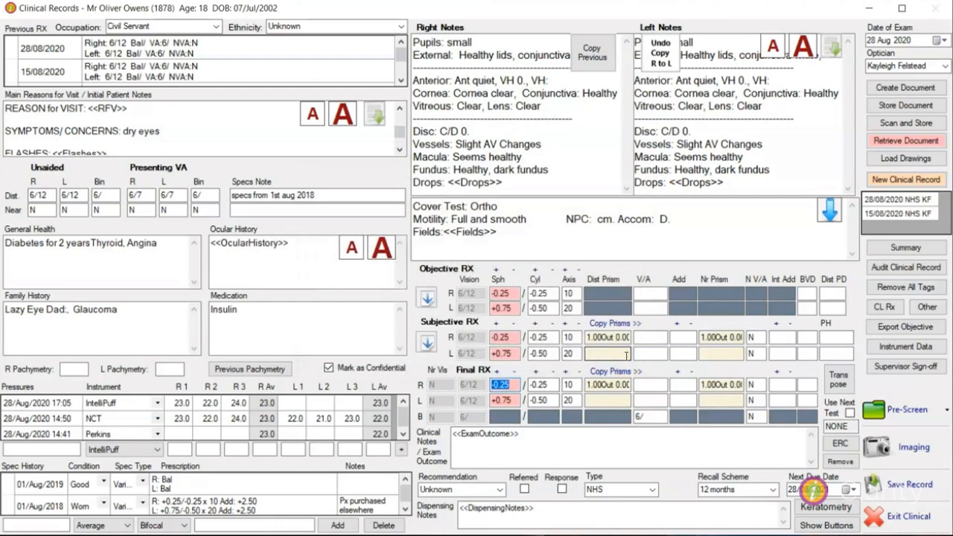
pyautogui.click(548, 443)
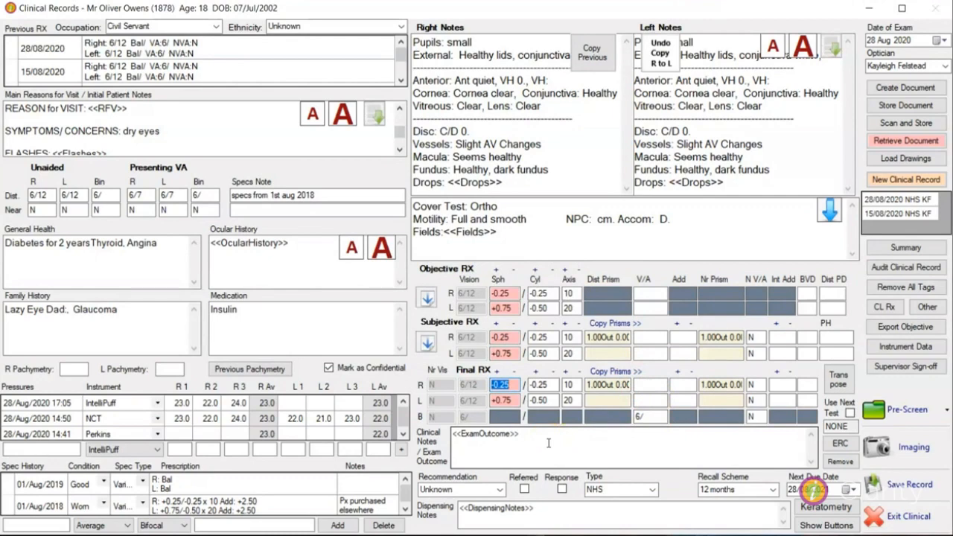
pyautogui.click(49, 47)
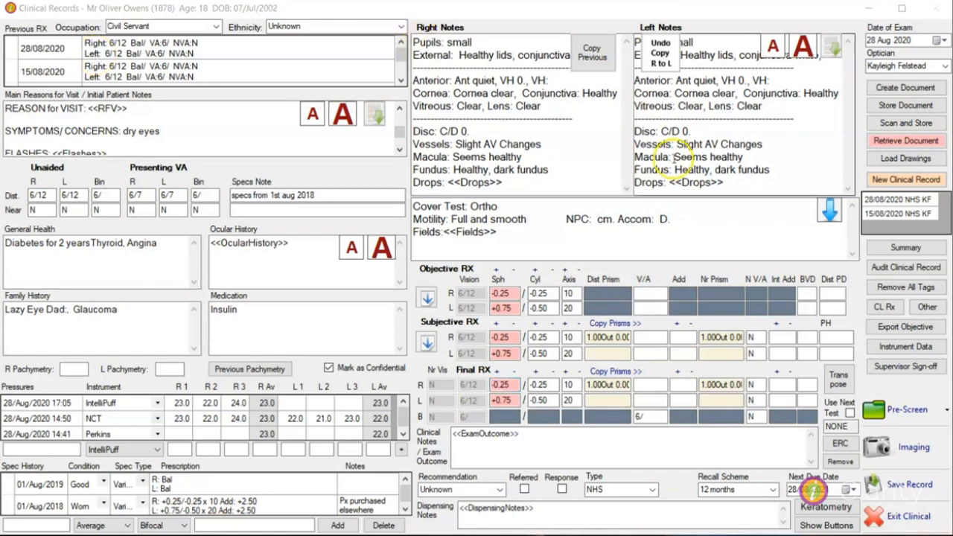
pyautogui.click(869, 292)
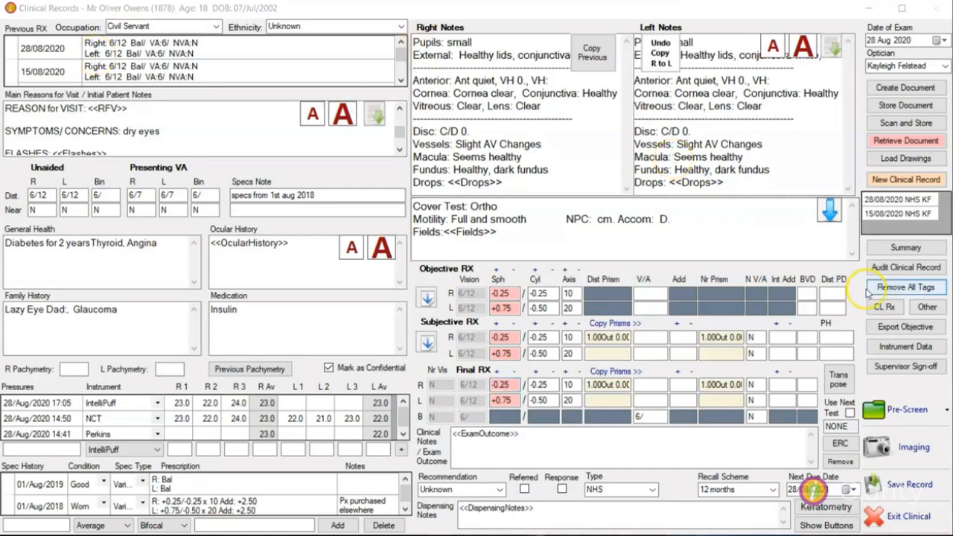
# Step: Assign early recall code 3.2, for symptoms requiring ophthalmic investigation that result in a changed prescription
pyautogui.click(840, 444)
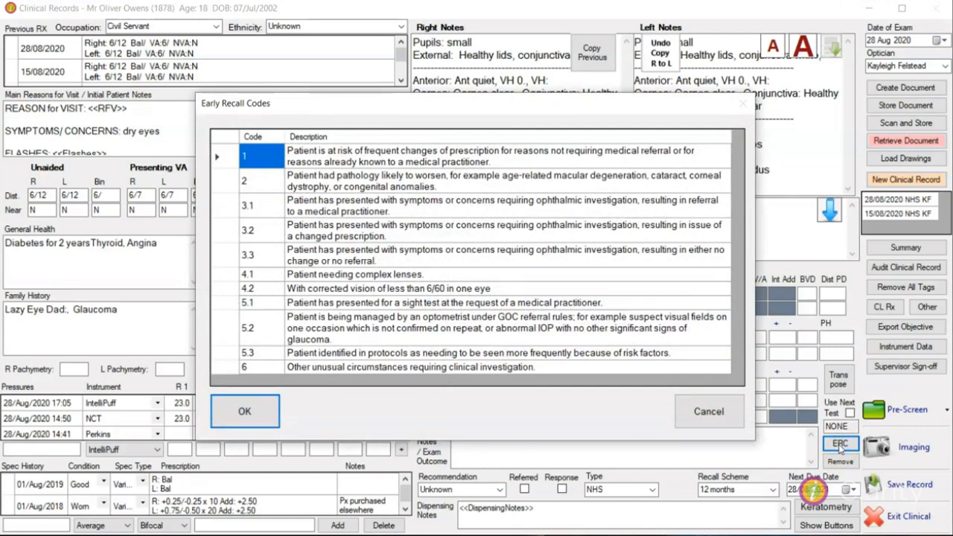
pyautogui.click(225, 154)
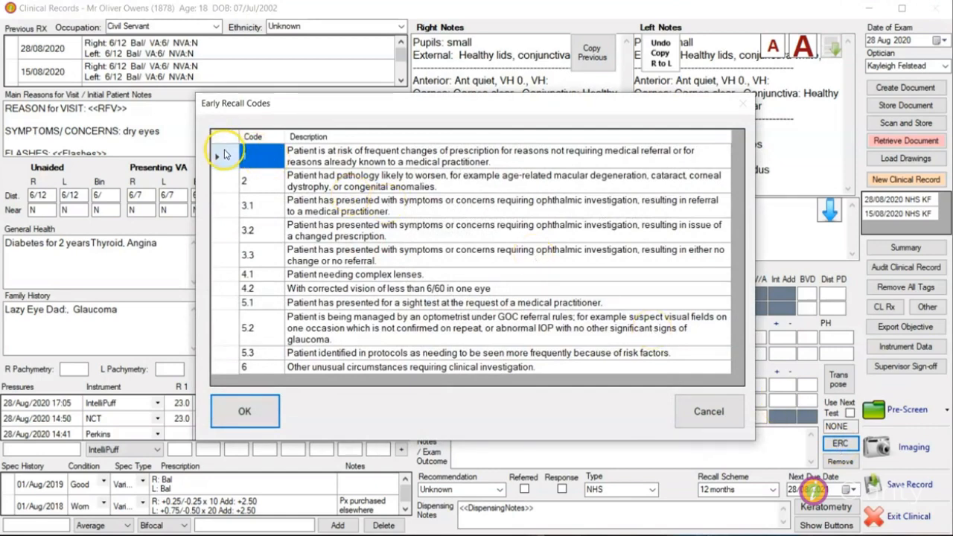
pyautogui.click(221, 233)
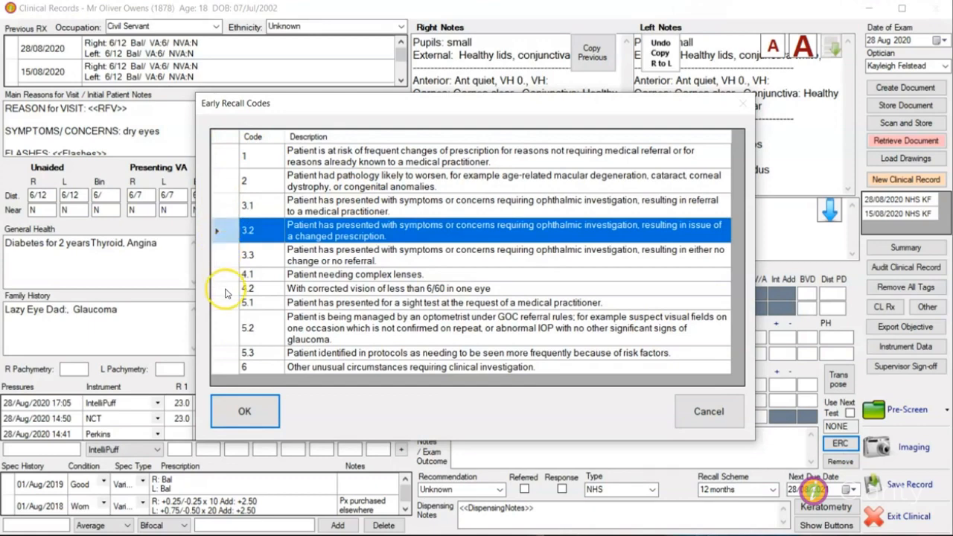
pyautogui.click(246, 423)
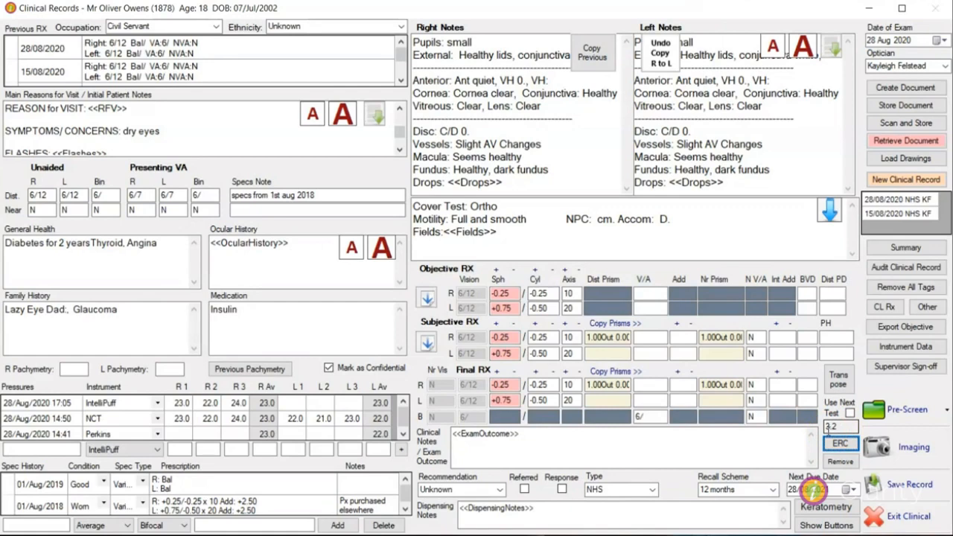
# Step: Enable Use Next Test for the early recall code and remove the assigned code
pyautogui.click(850, 414)
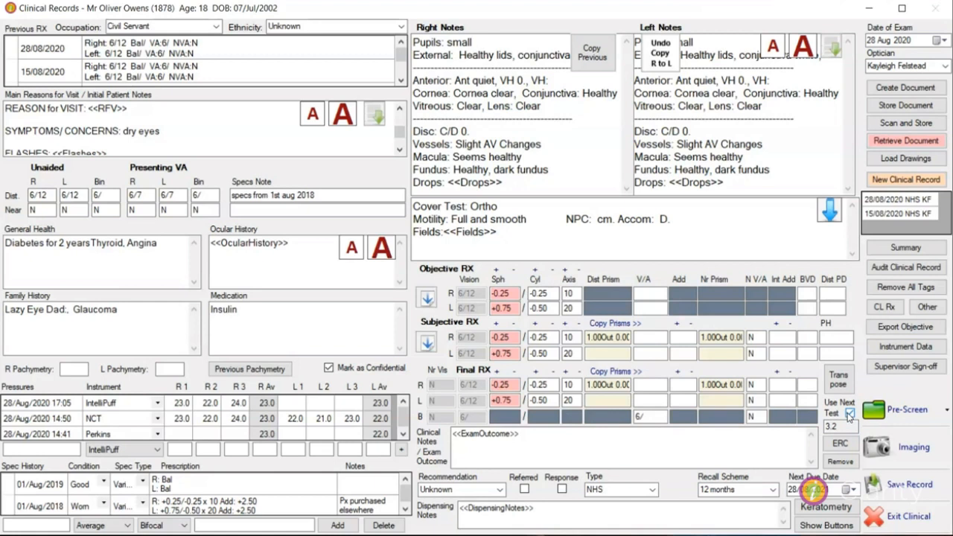
pyautogui.click(841, 462)
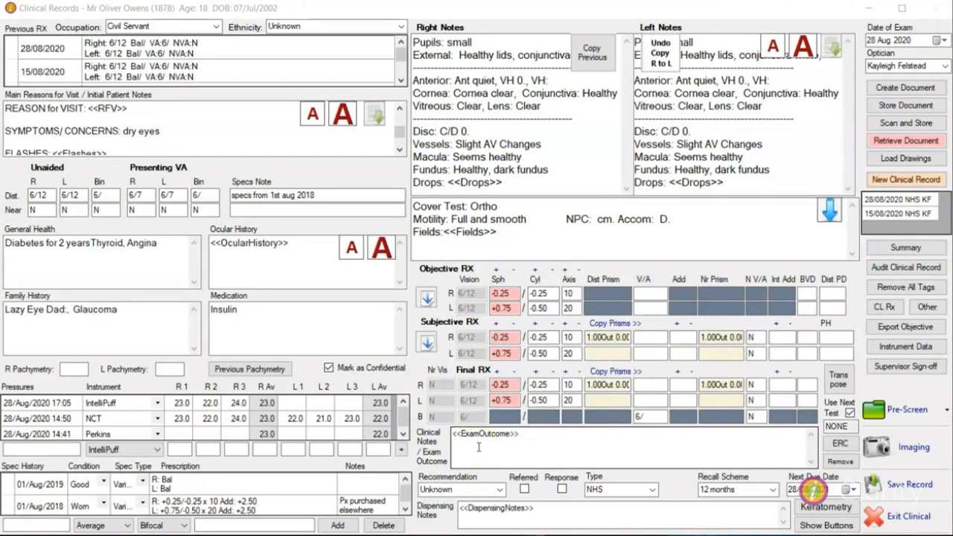
# Step: Fill the exam outcome tag with the answers "new readers;" and "refer to GP;", and add the note "Gave leaflet on smoking."
pyautogui.click(475, 433)
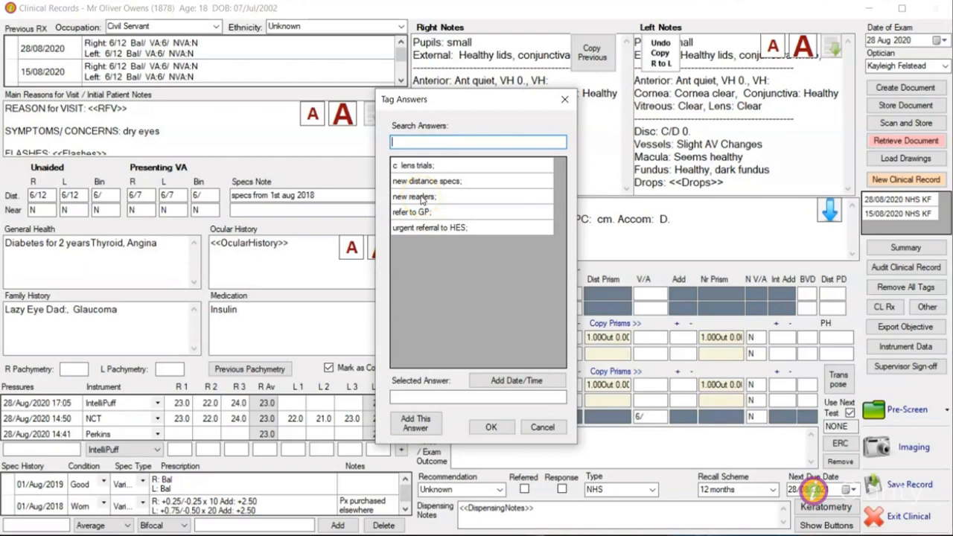
pyautogui.click(417, 197)
pyautogui.click(480, 429)
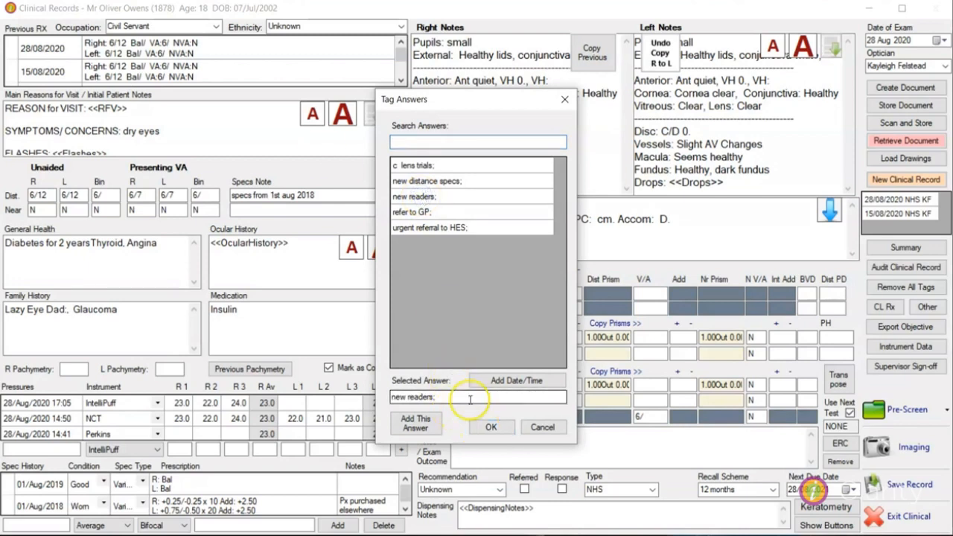
pyautogui.click(424, 212)
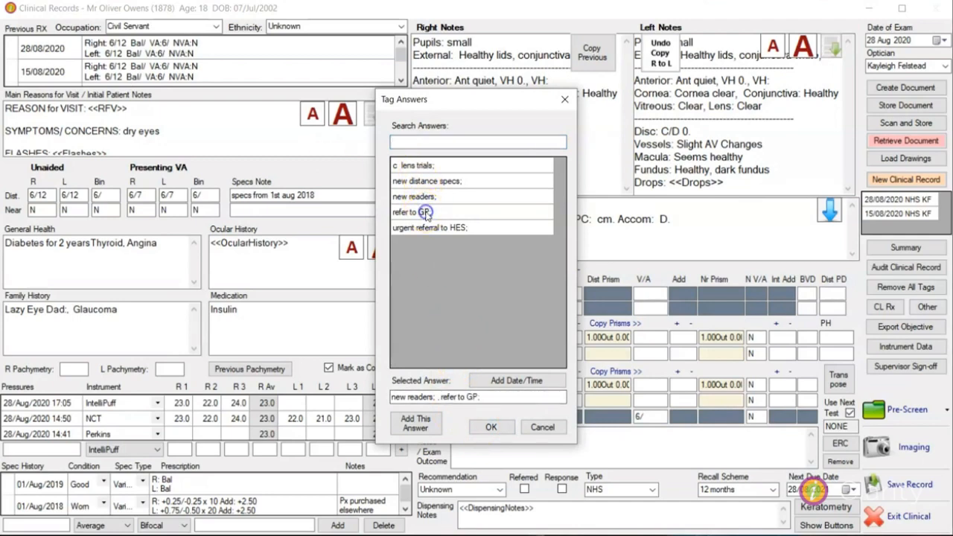
pyautogui.click(492, 426)
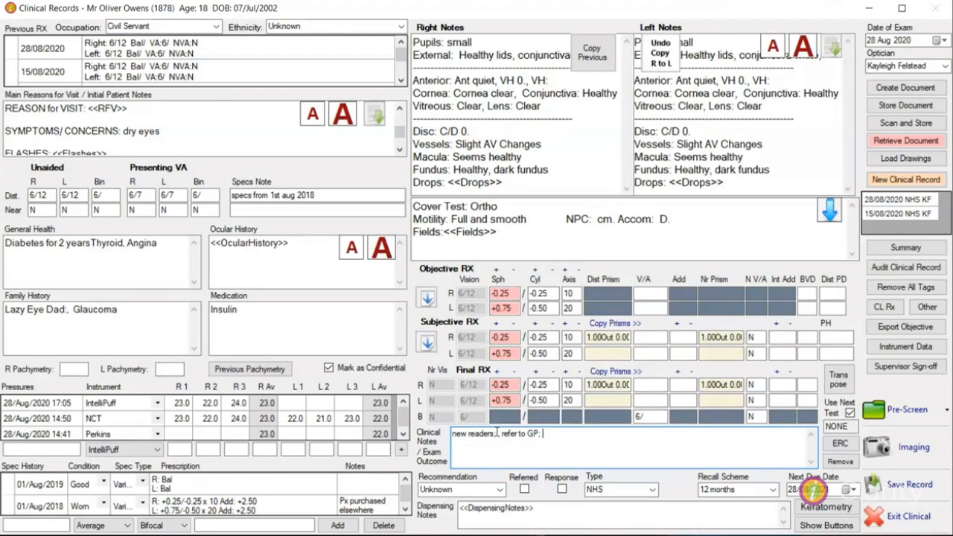
pyautogui.write('Gave leaflet on smoking.')
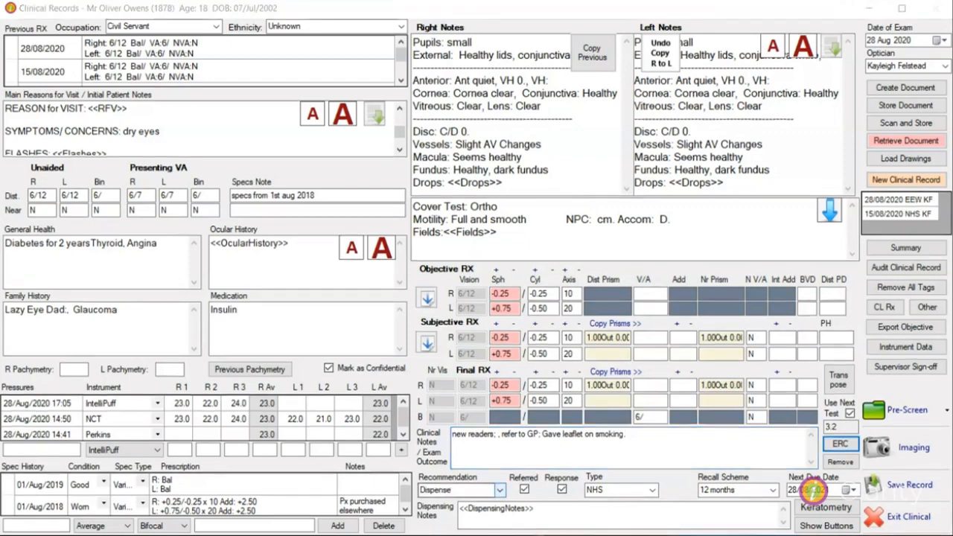
# Step: Set the recommendation to Dispense and mark the exam as Referred, with Response cleared
pyautogui.click(499, 490)
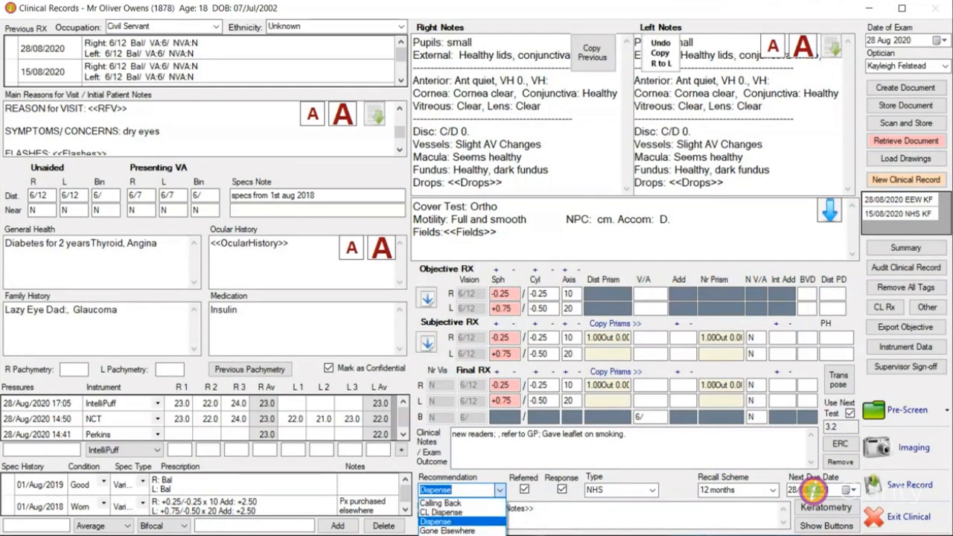
pyautogui.press('Return')
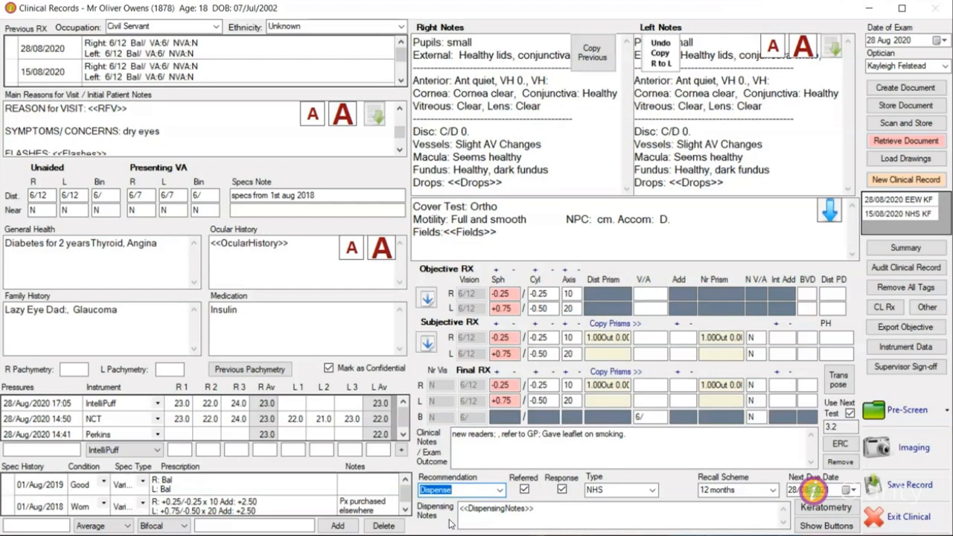
pyautogui.click(499, 490)
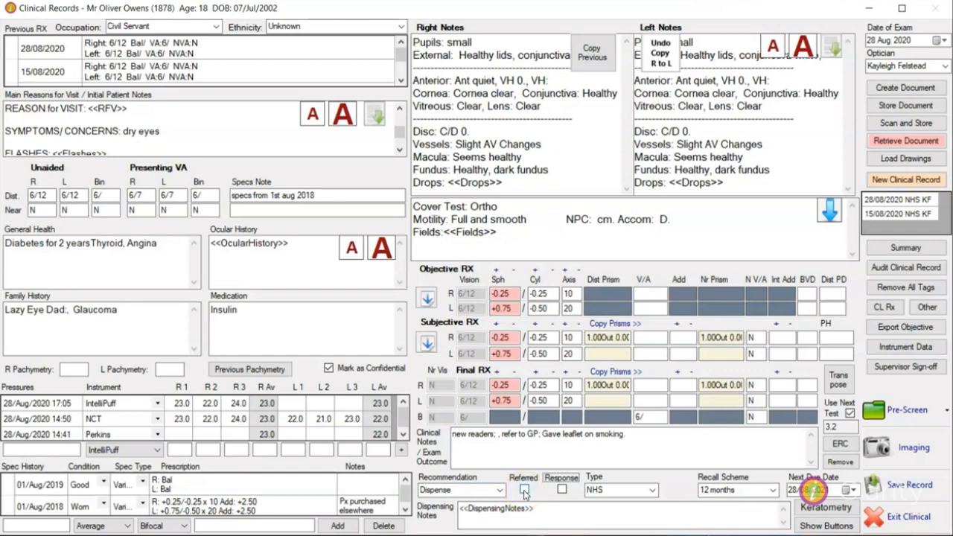
pyautogui.click(561, 491)
pyautogui.click(606, 509)
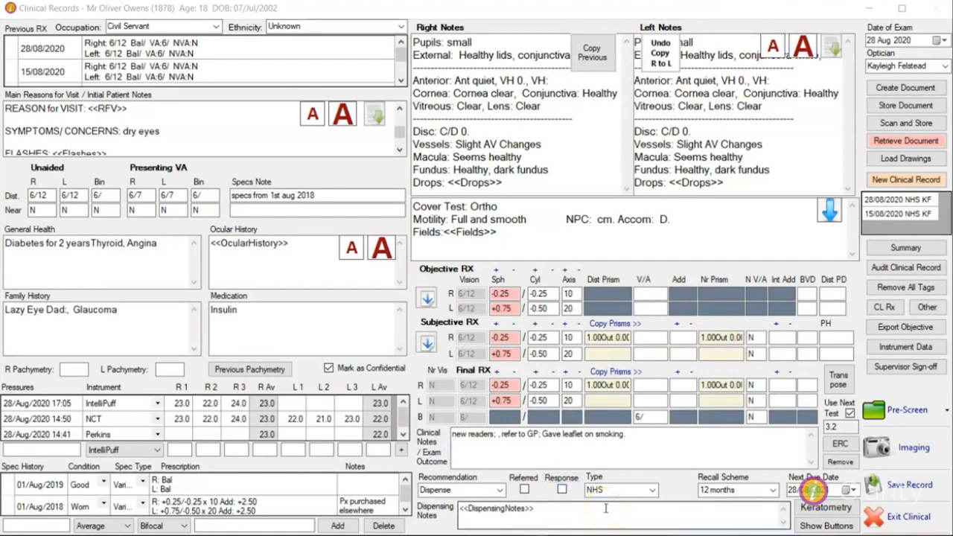
pyautogui.click(525, 490)
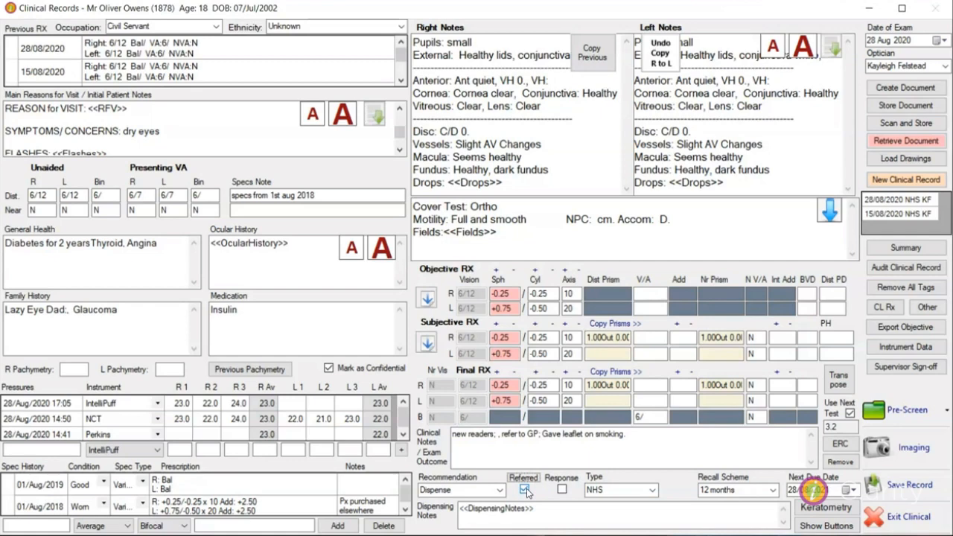
# Step: Set the exam type to NHS and the recall scheme to 12 months
pyautogui.click(653, 492)
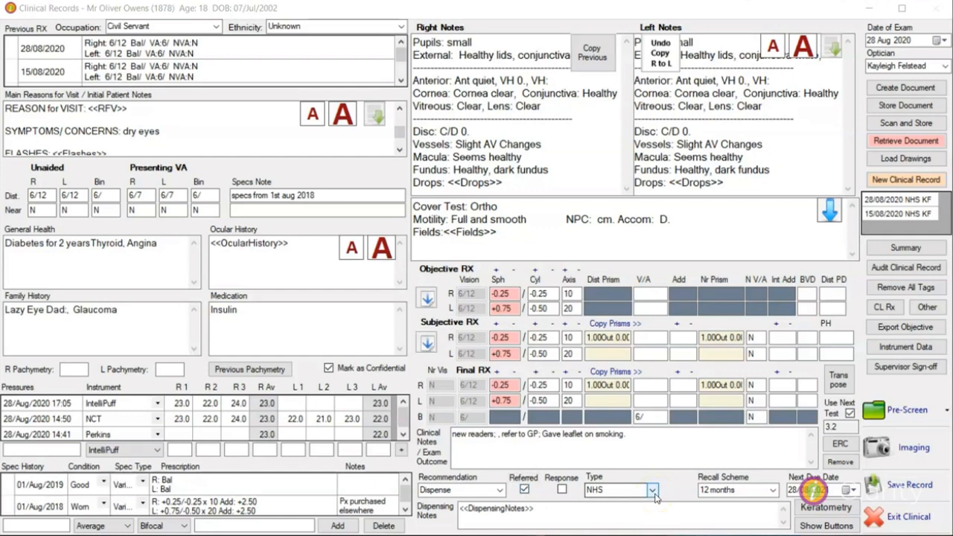
pyautogui.click(654, 492)
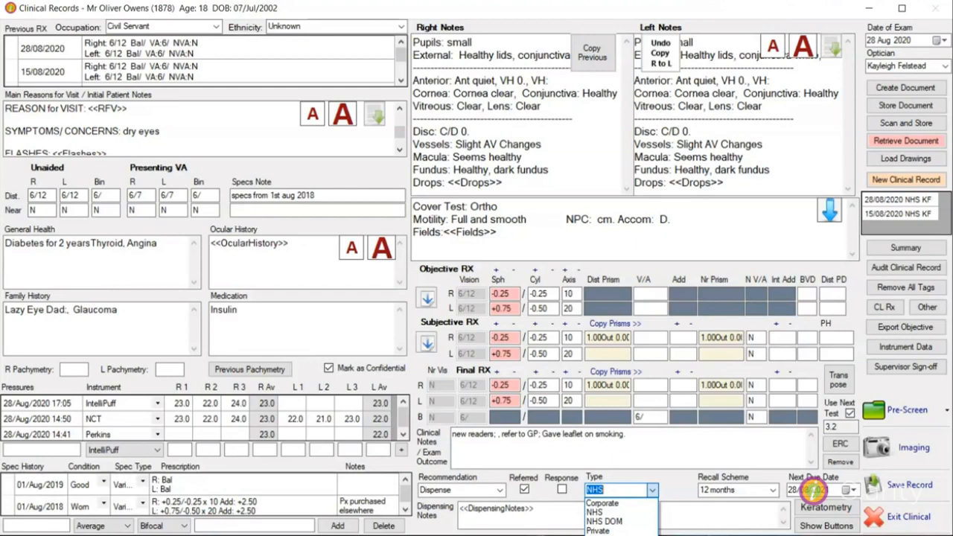
pyautogui.click(594, 512)
pyautogui.write('NHS')
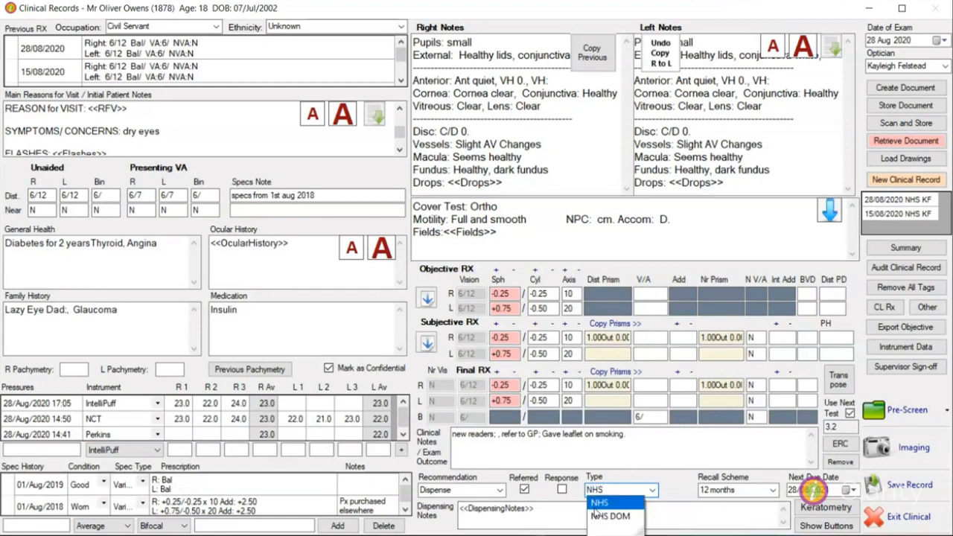
pyautogui.click(773, 491)
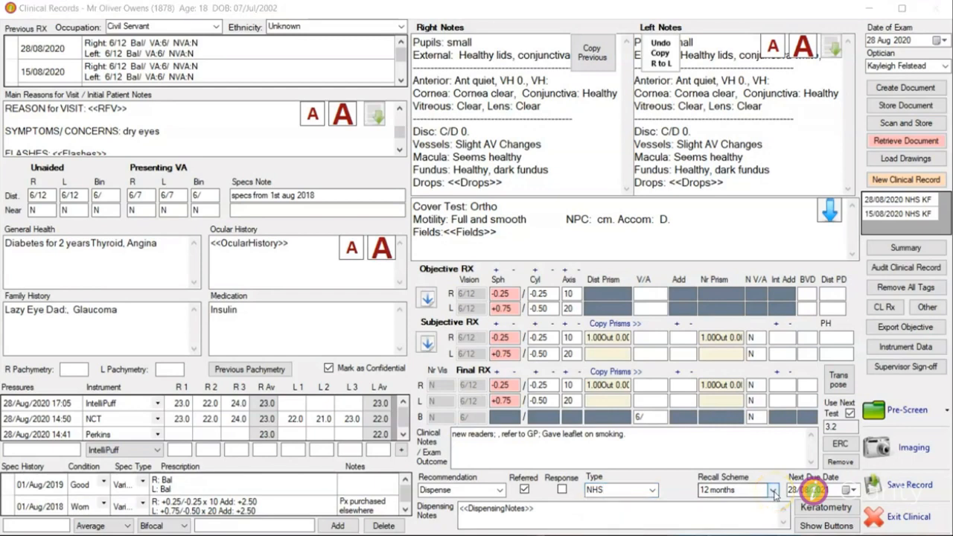
pyautogui.click(773, 492)
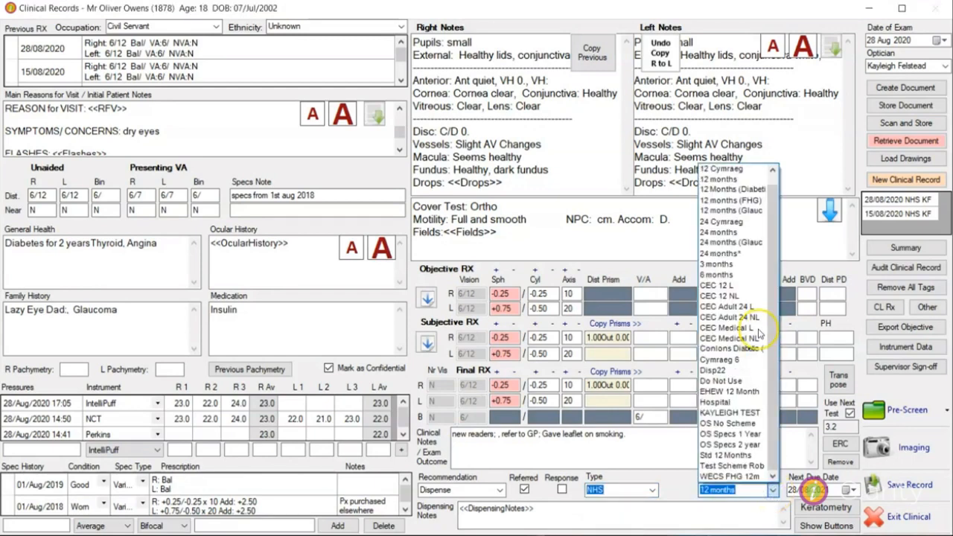
pyautogui.click(721, 179)
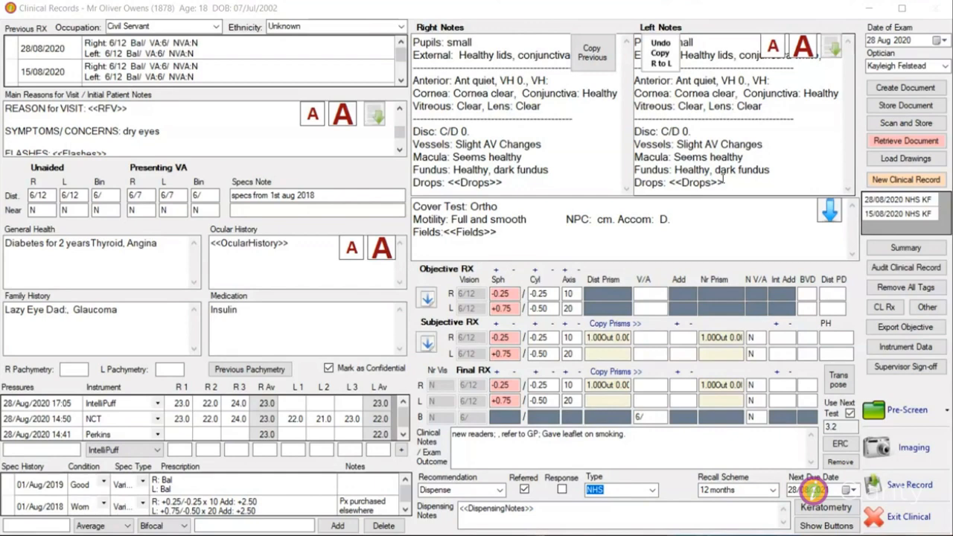
# Step: Fill the dispensing notes tag with the answer "Poss vari"
pyautogui.click(809, 232)
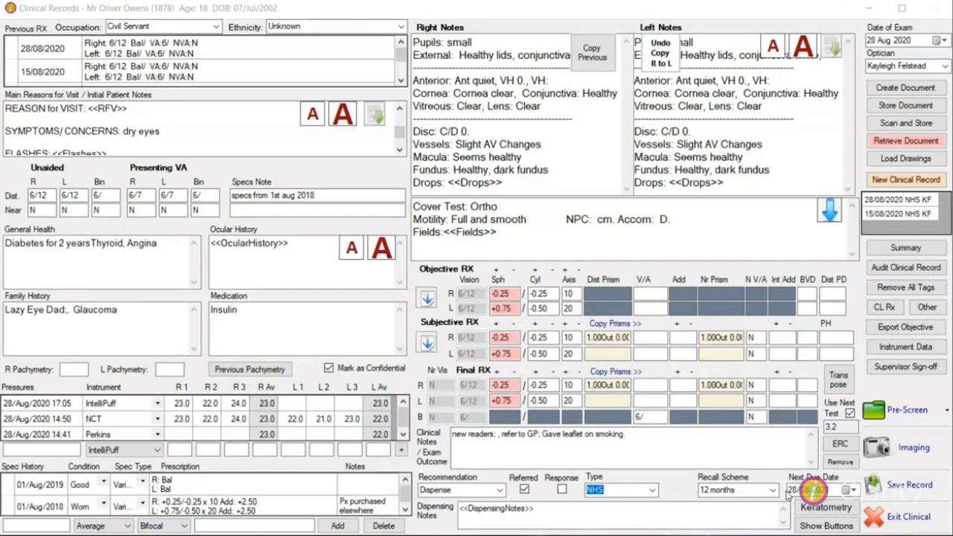
pyautogui.click(484, 508)
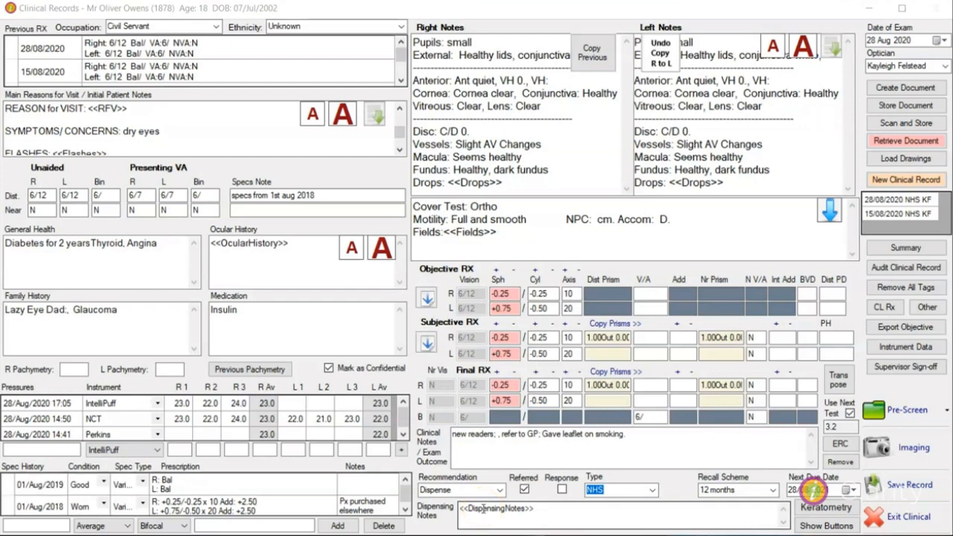
pyautogui.doubleClick(484, 509)
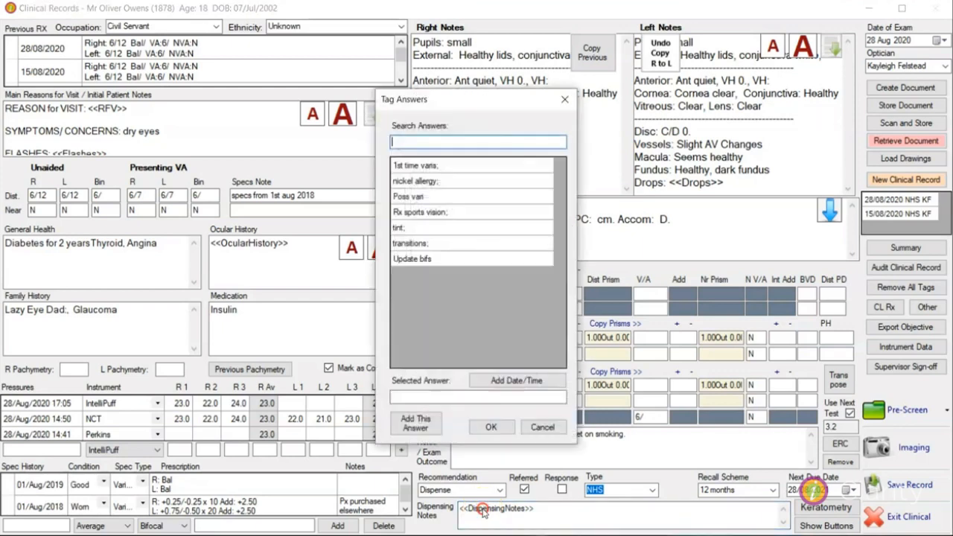
pyautogui.click(441, 301)
pyautogui.click(408, 196)
pyautogui.click(491, 427)
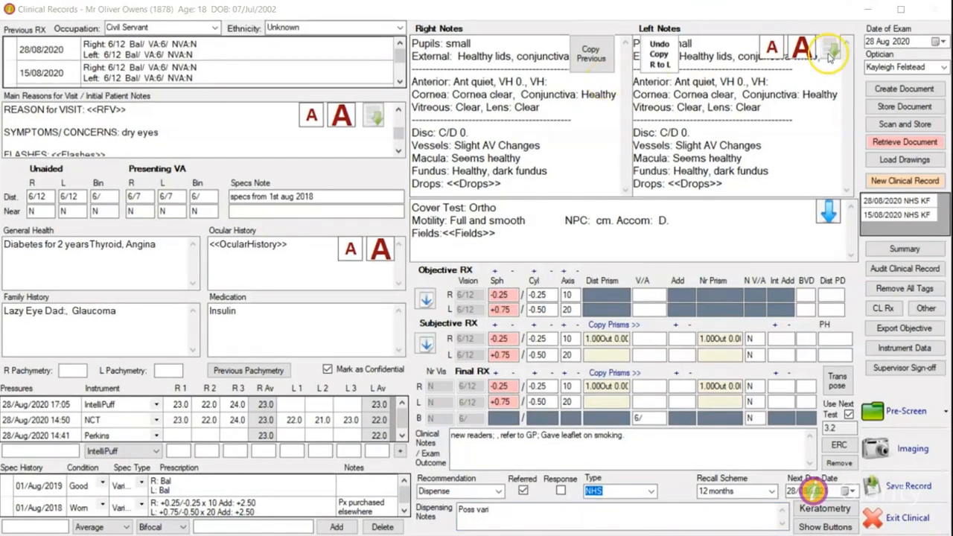
# Step: Generate the Patient Rx letter from the patient's communications templates
pyautogui.click(904, 88)
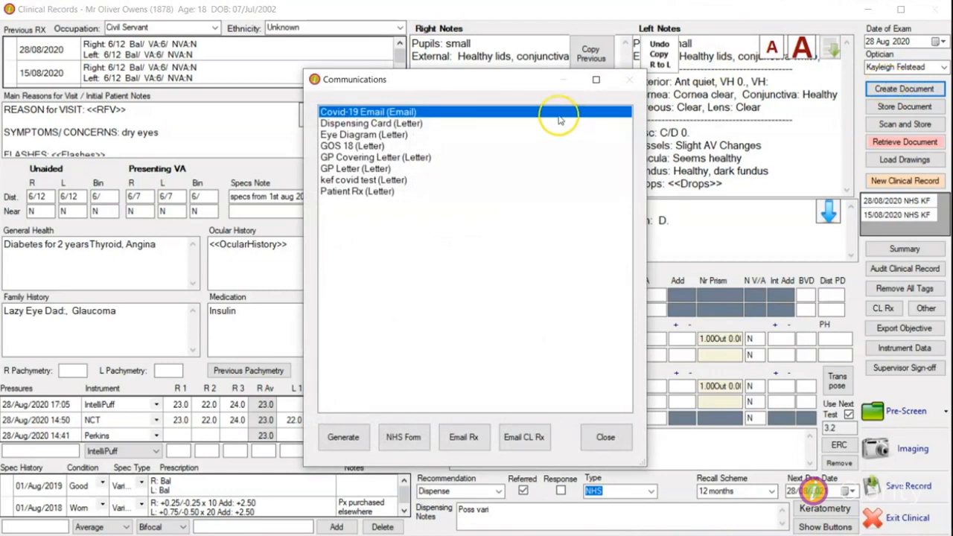
pyautogui.click(351, 192)
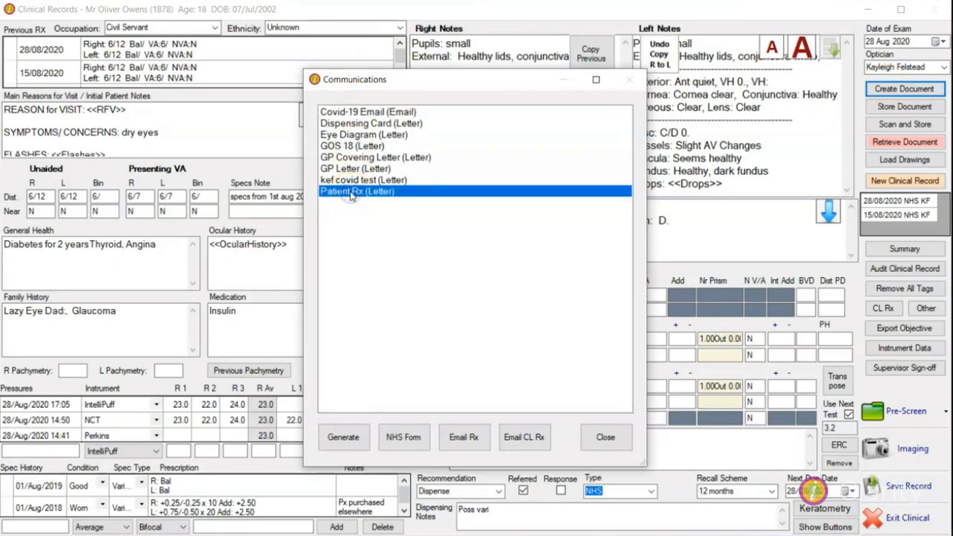
pyautogui.click(339, 441)
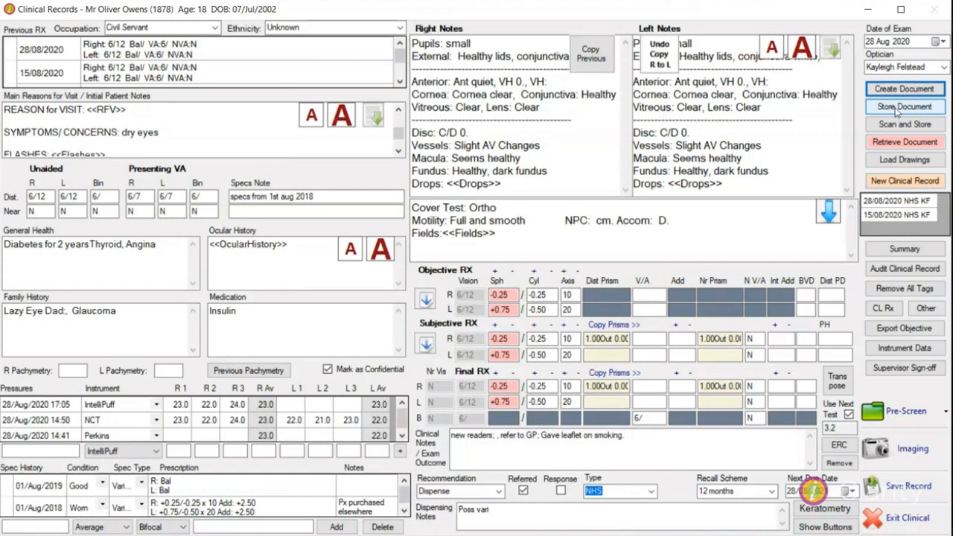
# Step: Store the document "GP referral.docx" in the patient's GP Referrals folder
pyautogui.click(897, 107)
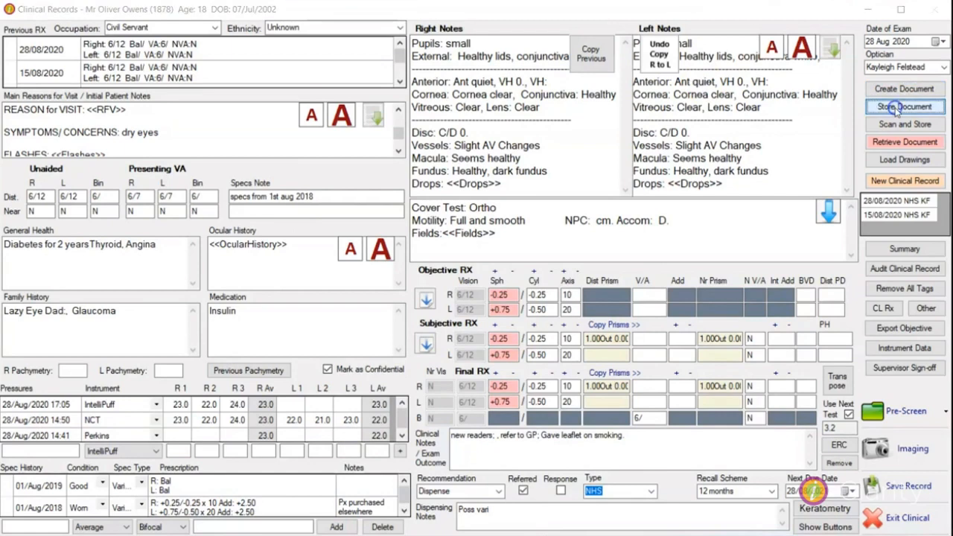
pyautogui.click(419, 338)
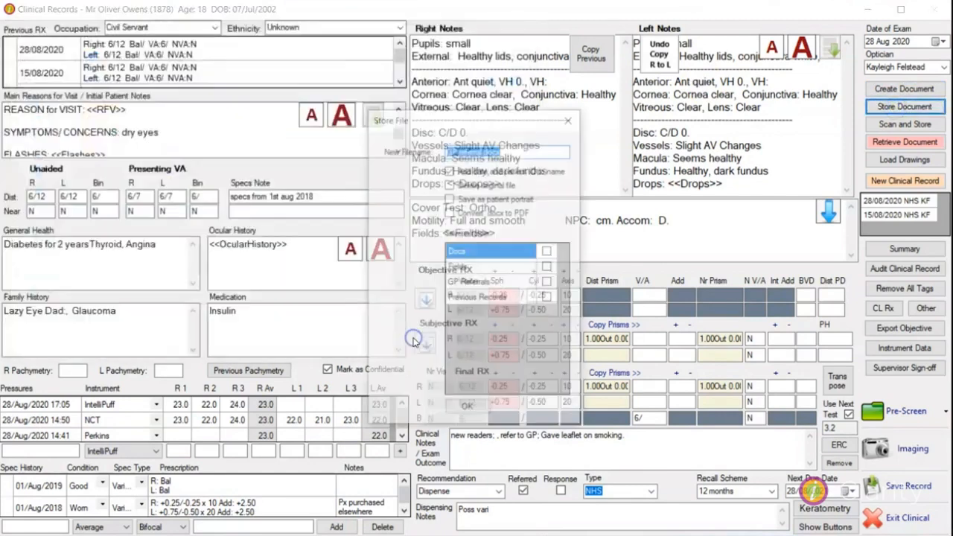
pyautogui.click(548, 284)
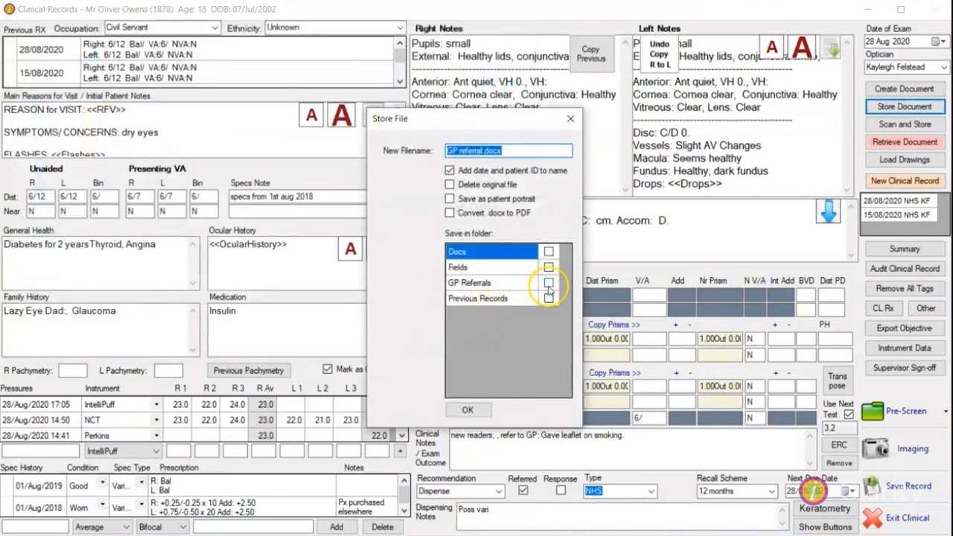
pyautogui.click(454, 415)
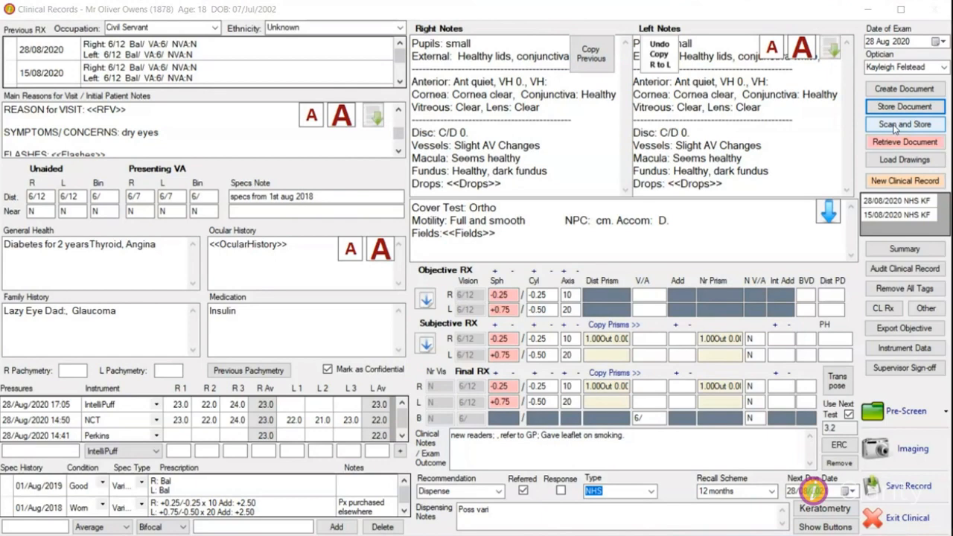
# Step: Store the "Fields" file in the patient's Fields folder
pyautogui.click(896, 125)
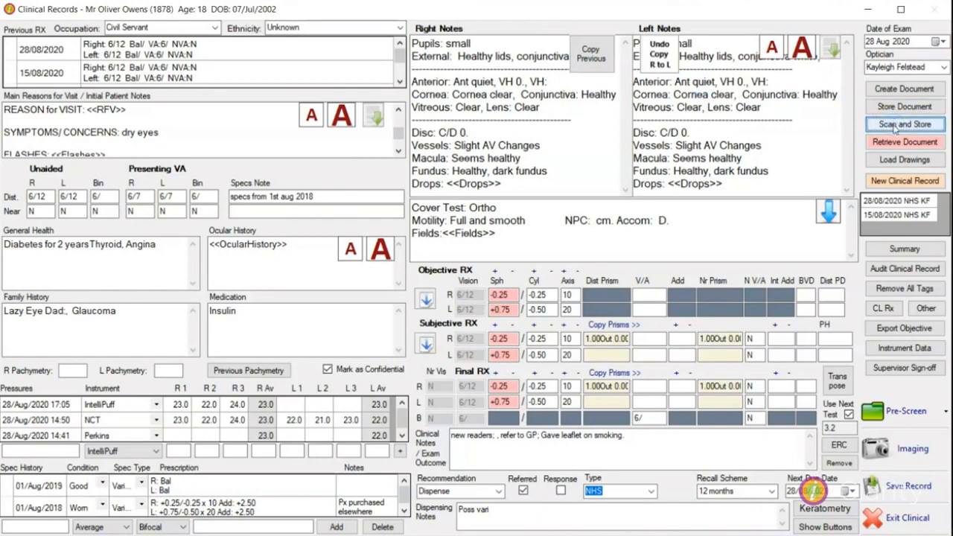
pyautogui.click(570, 389)
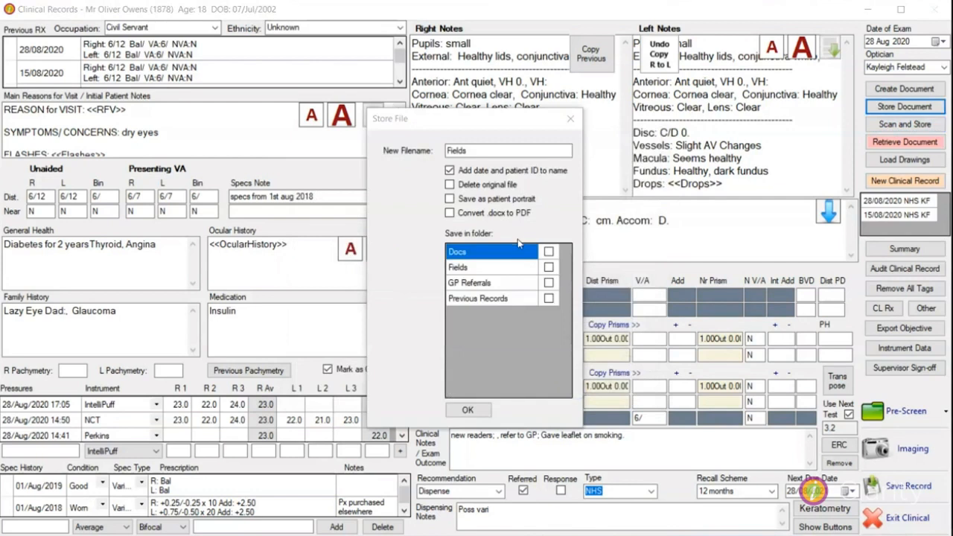
pyautogui.click(549, 267)
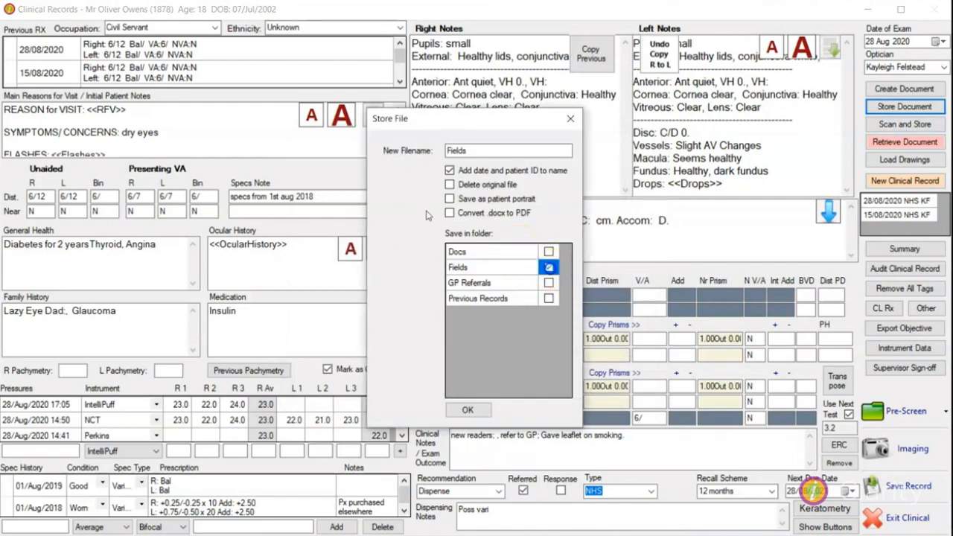
pyautogui.click(469, 409)
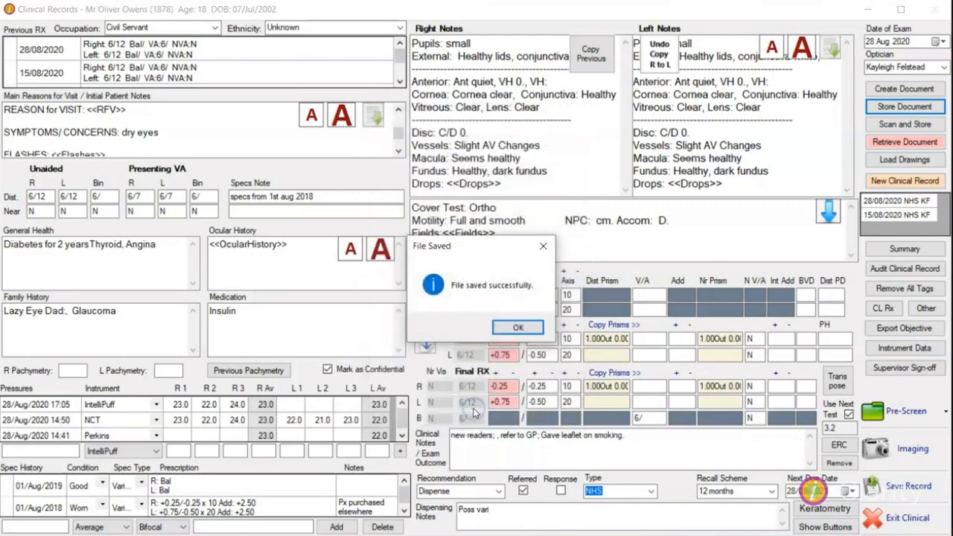
pyautogui.click(517, 327)
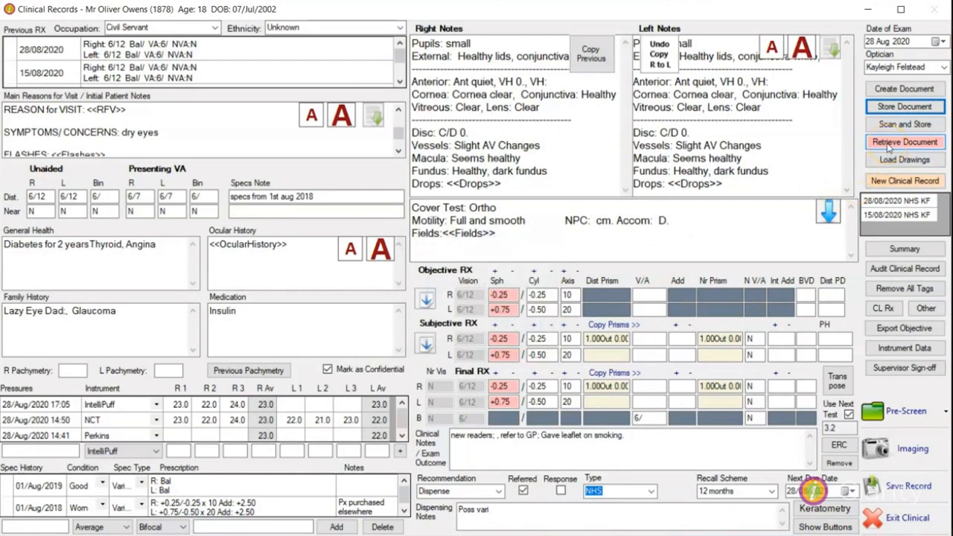
# Step: Retrieve the stored Fields file dated 20200828 from the patient's Fields folder
pyautogui.click(888, 146)
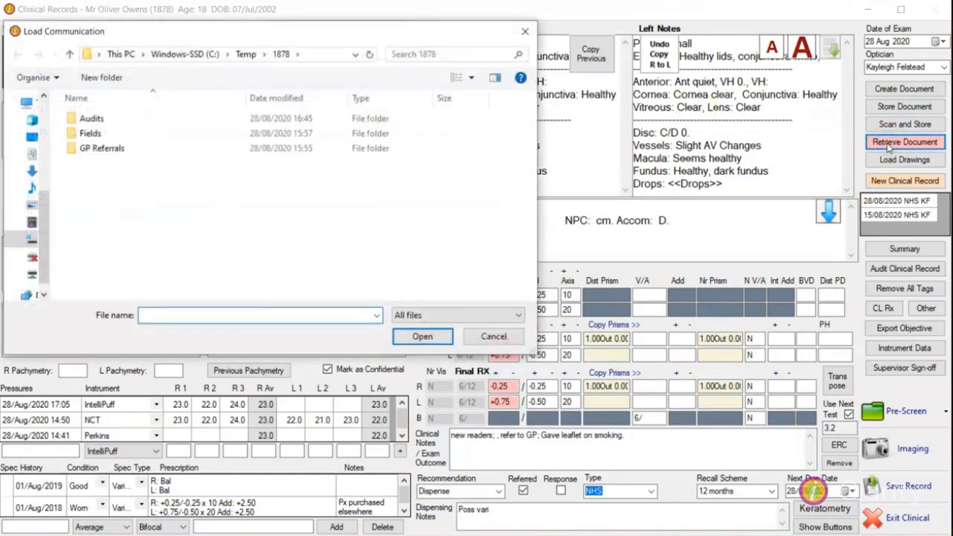
pyautogui.doubleClick(97, 134)
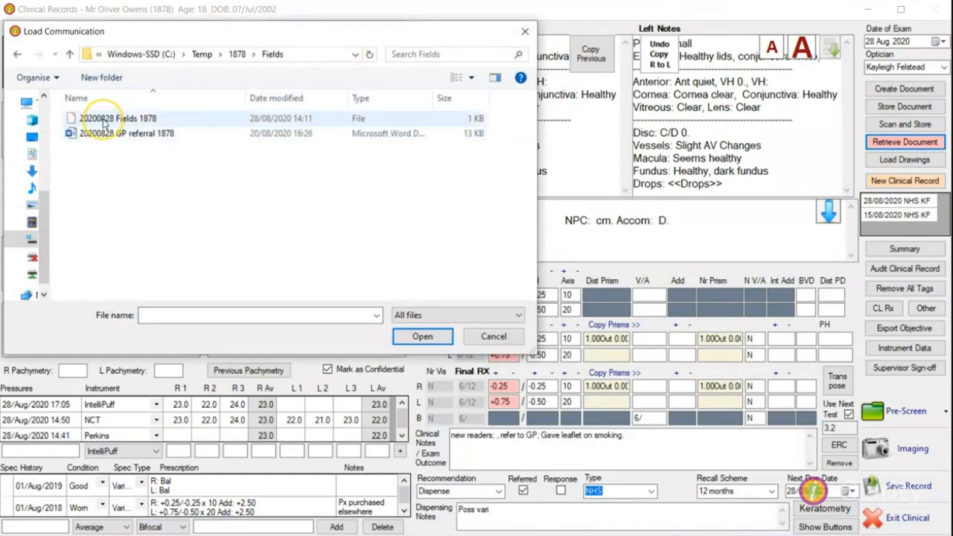
pyautogui.doubleClick(104, 119)
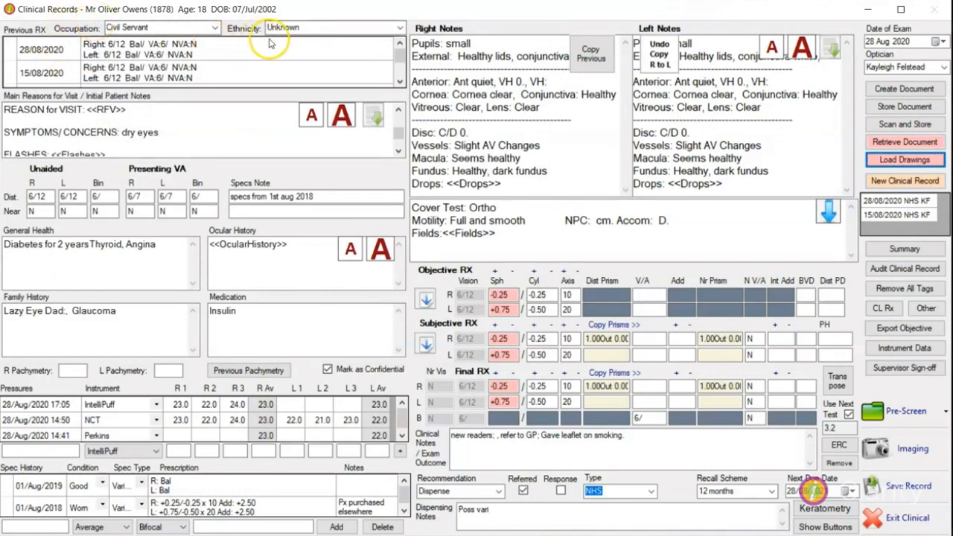
# Step: Load the patient's clinical drawings and open the Anterior_Chamber_OD drawing for editing, leaving it unmodified
pyautogui.click(925, 161)
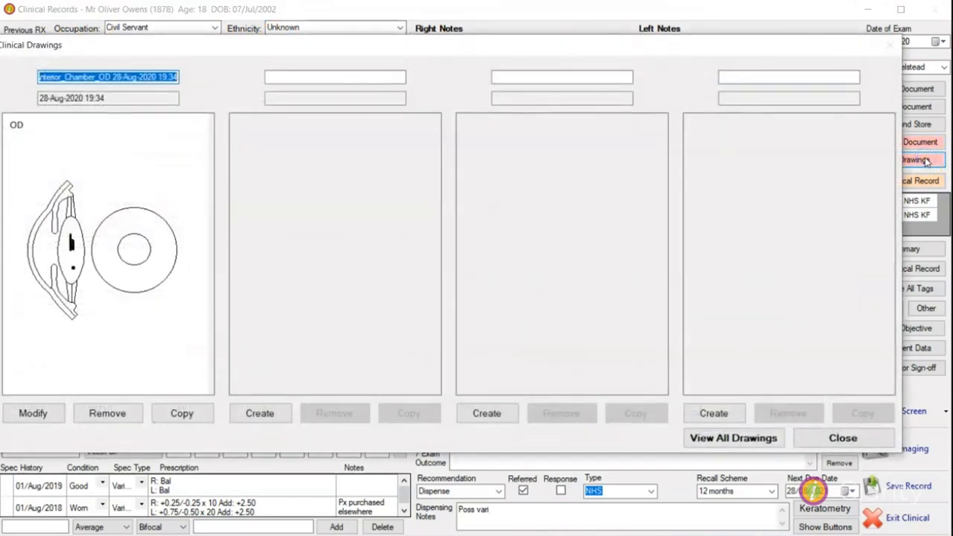
pyautogui.click(33, 413)
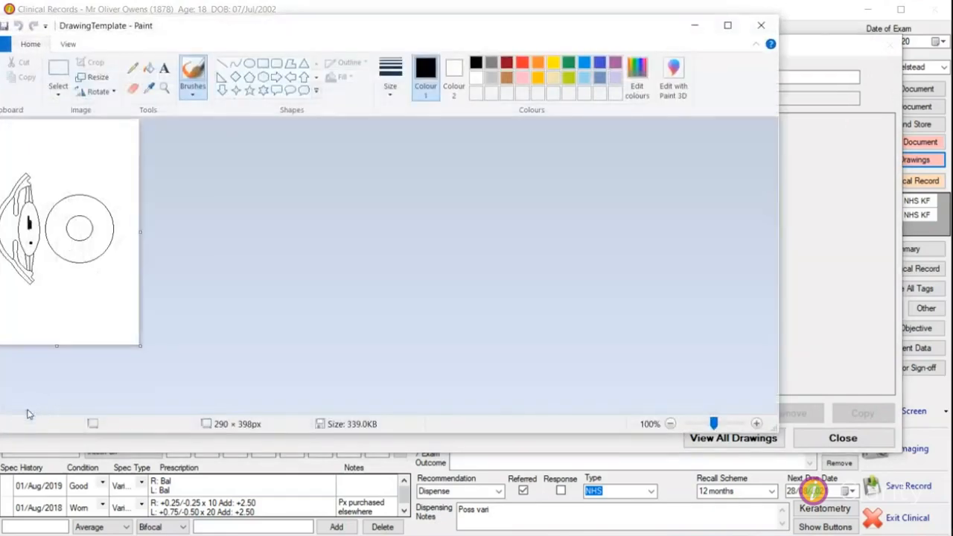
pyautogui.click(761, 25)
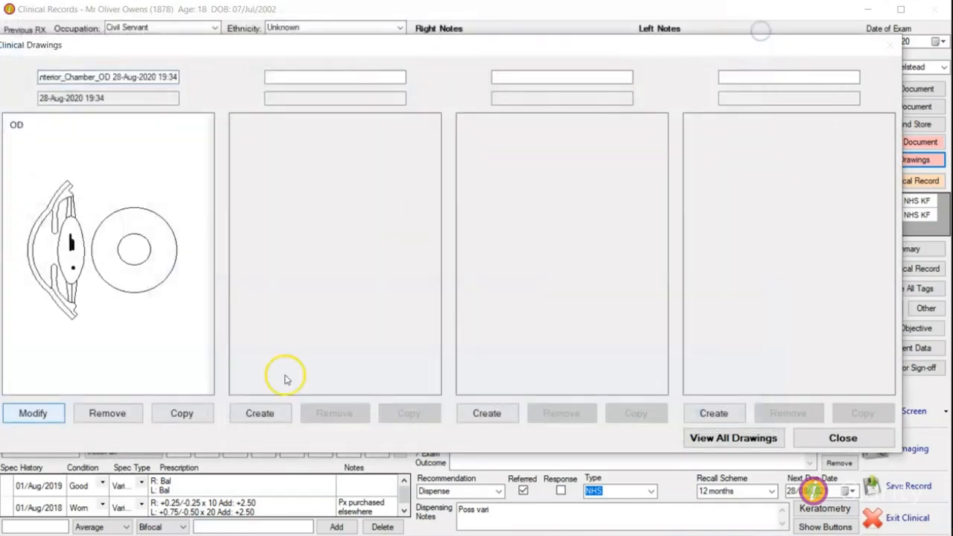
# Step: Create a clinical drawing from the Slit_Lamp_OS template with a small black freehand scribble inside the central circle, and close the drawings
pyautogui.click(272, 415)
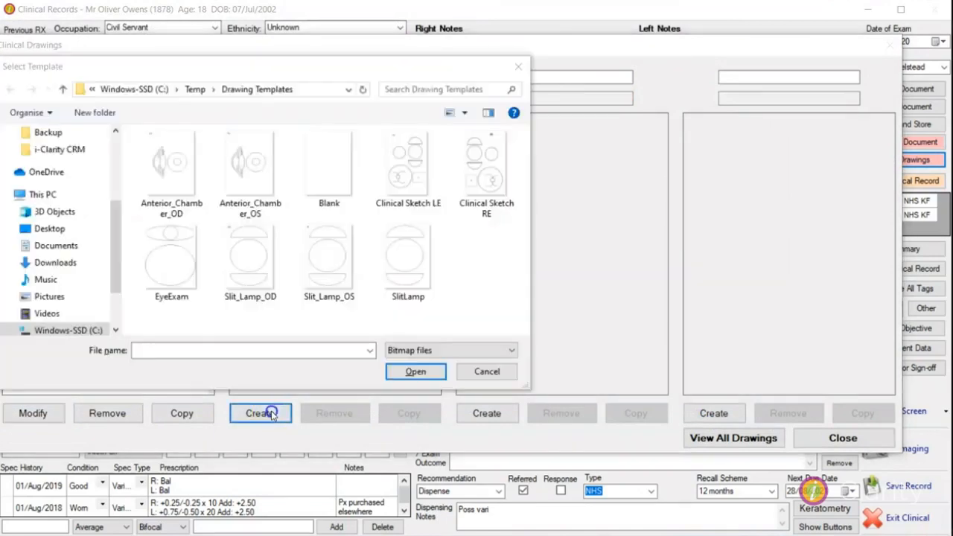
pyautogui.click(333, 243)
pyautogui.click(416, 372)
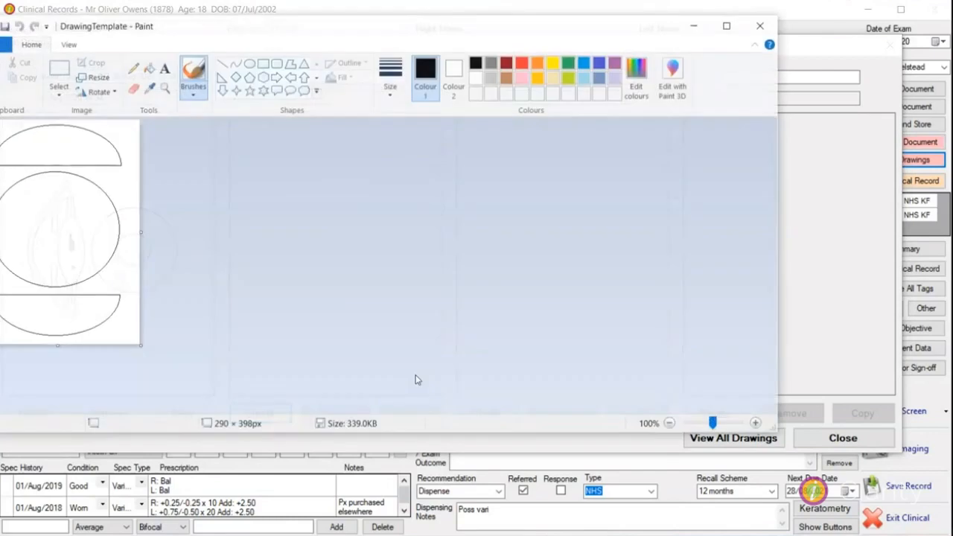
pyautogui.moveTo(68, 201)
pyautogui.mouseDown()
pyautogui.moveTo(57, 199)
pyautogui.moveTo(46, 216)
pyautogui.moveTo(53, 220)
pyautogui.moveTo(60, 206)
pyautogui.moveTo(45, 218)
pyautogui.mouseUp()
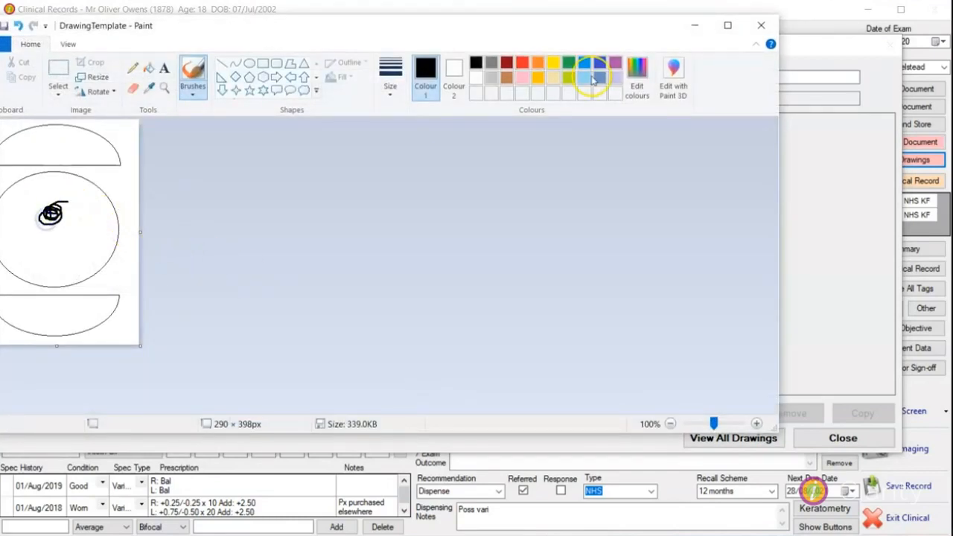
pyautogui.click(761, 26)
pyautogui.click(340, 243)
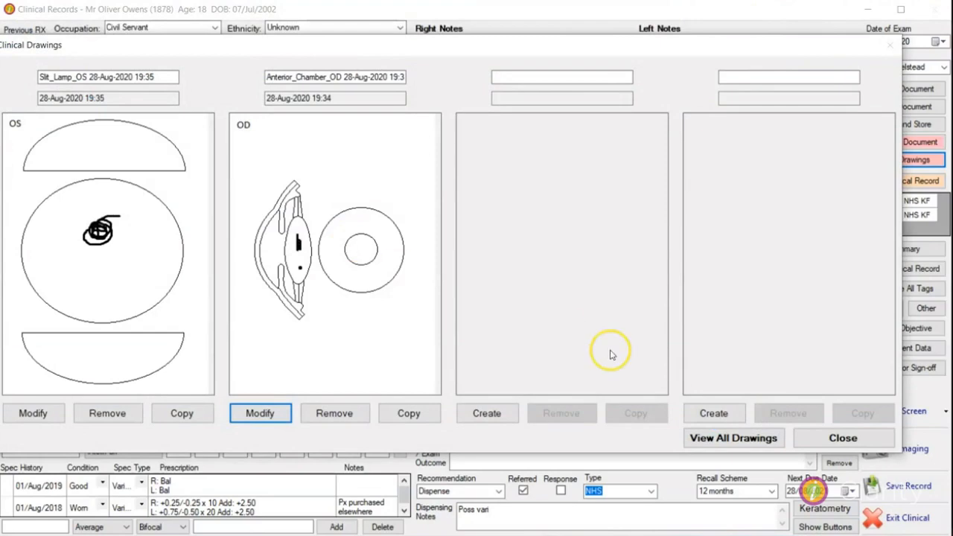
pyautogui.click(826, 439)
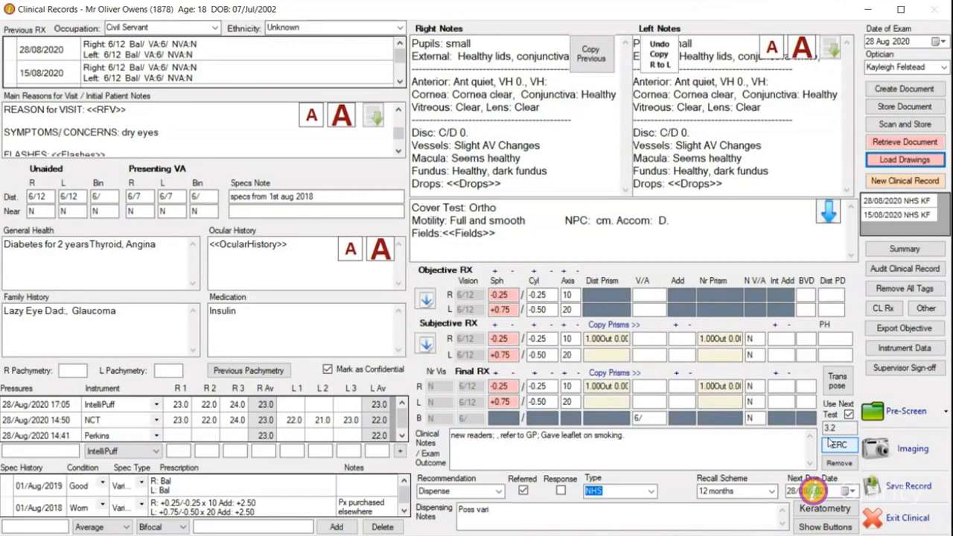
# Step: Review the clinical records summary through to the dispensing notes at its end, and close it
pyautogui.click(910, 183)
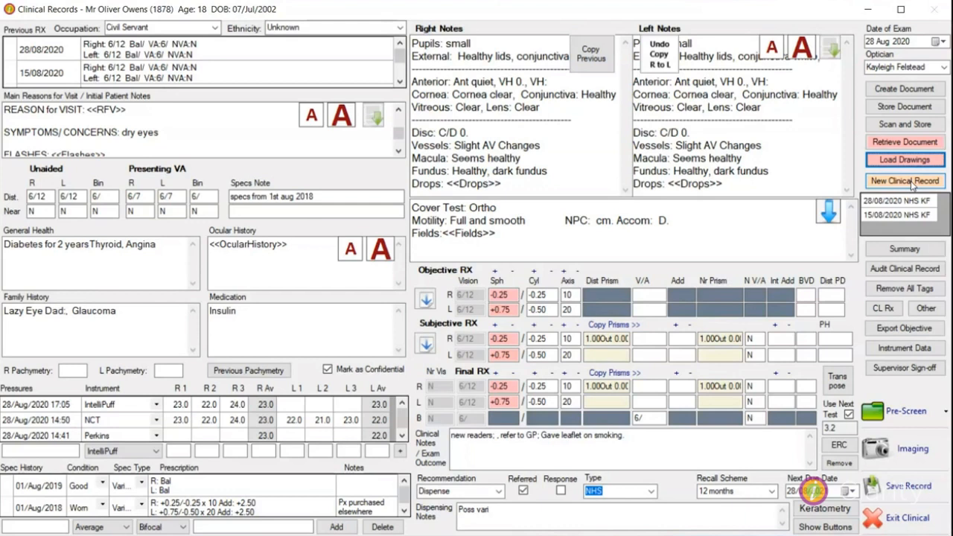
pyautogui.click(921, 251)
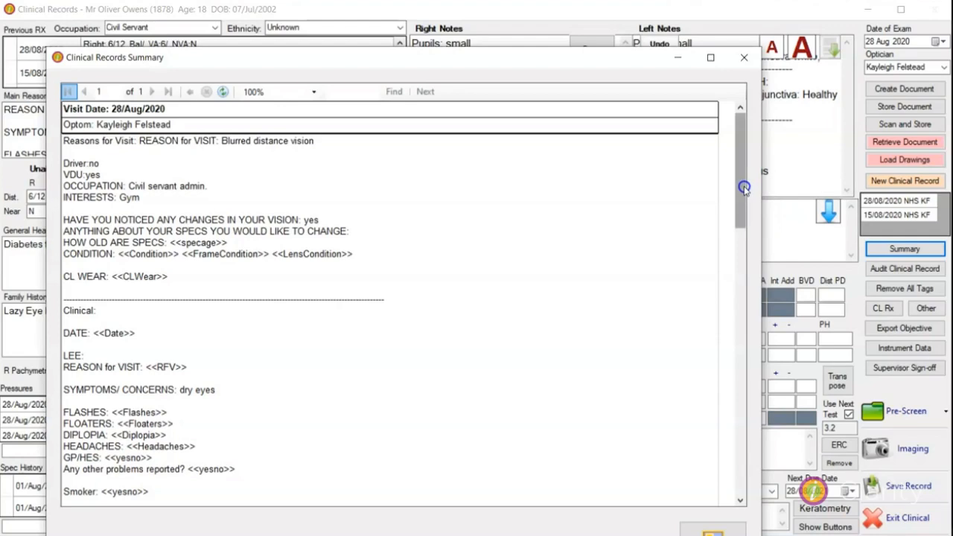
pyautogui.moveTo(745, 188); pyautogui.dragTo(745, 455)
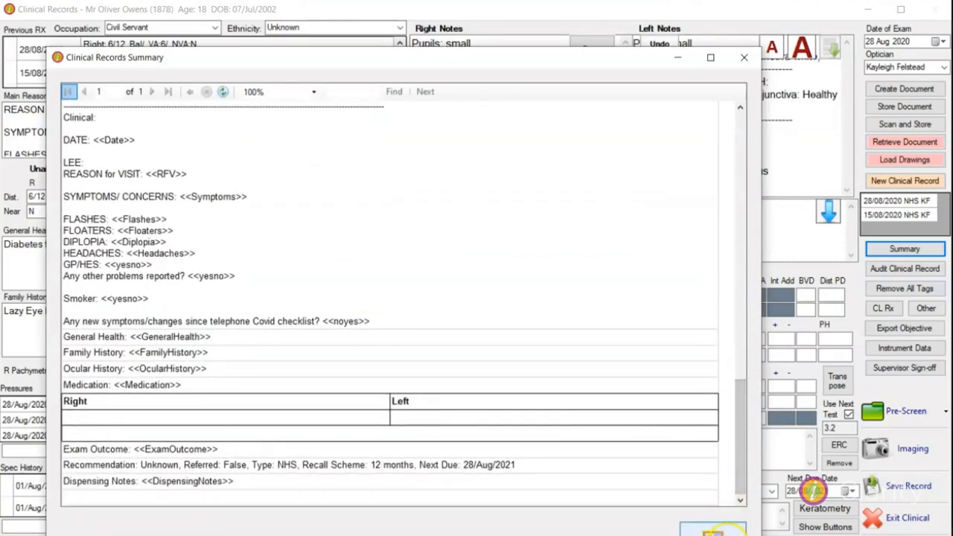
pyautogui.click(727, 534)
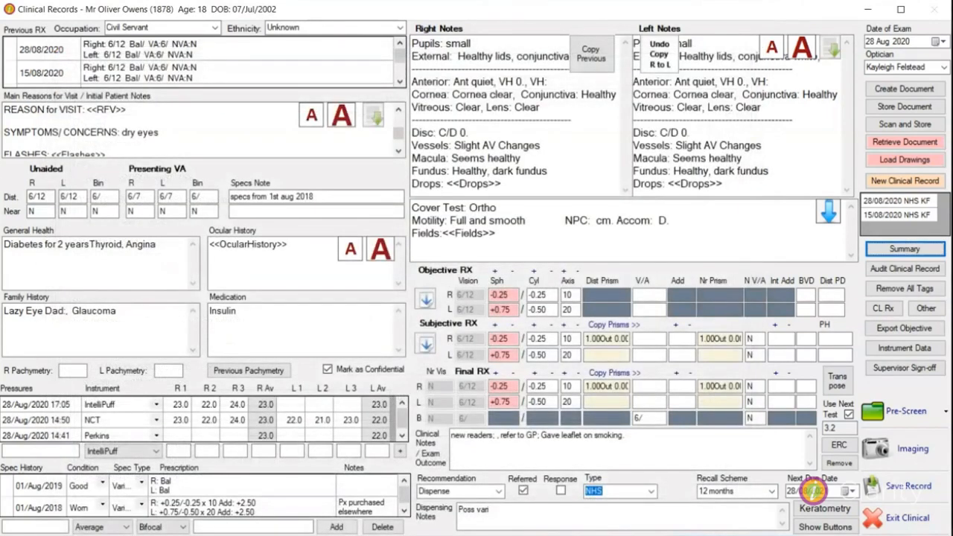
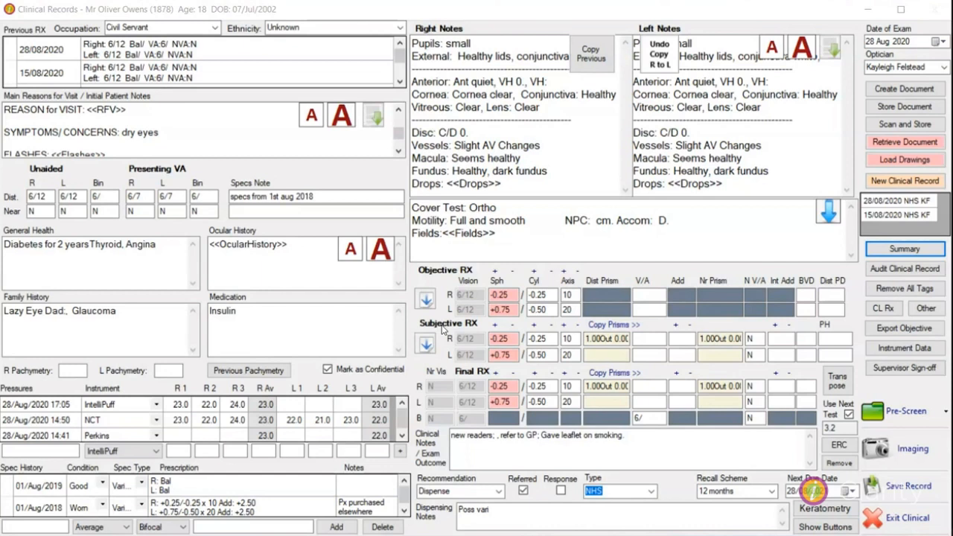
# Step: Run the audit of the patient's clinical record
pyautogui.click(378, 323)
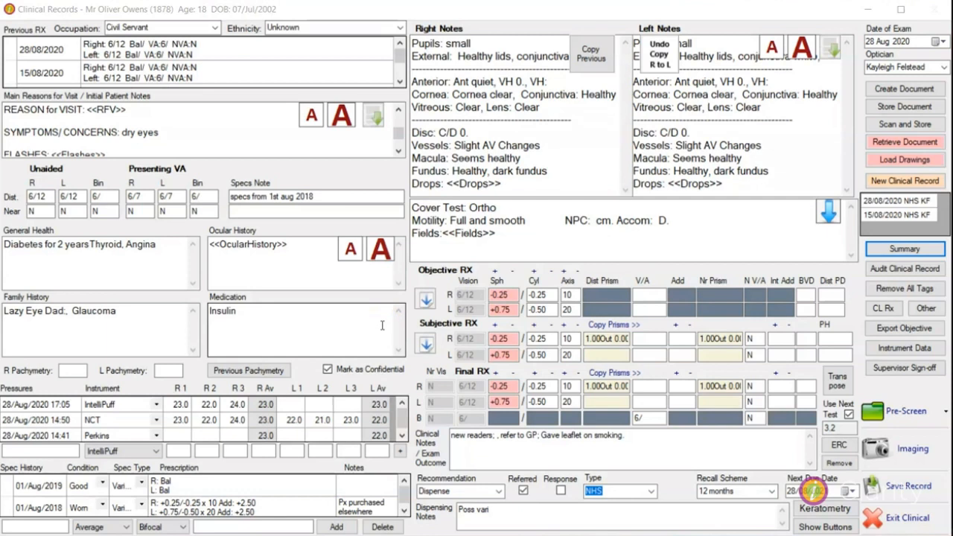
pyautogui.click(889, 273)
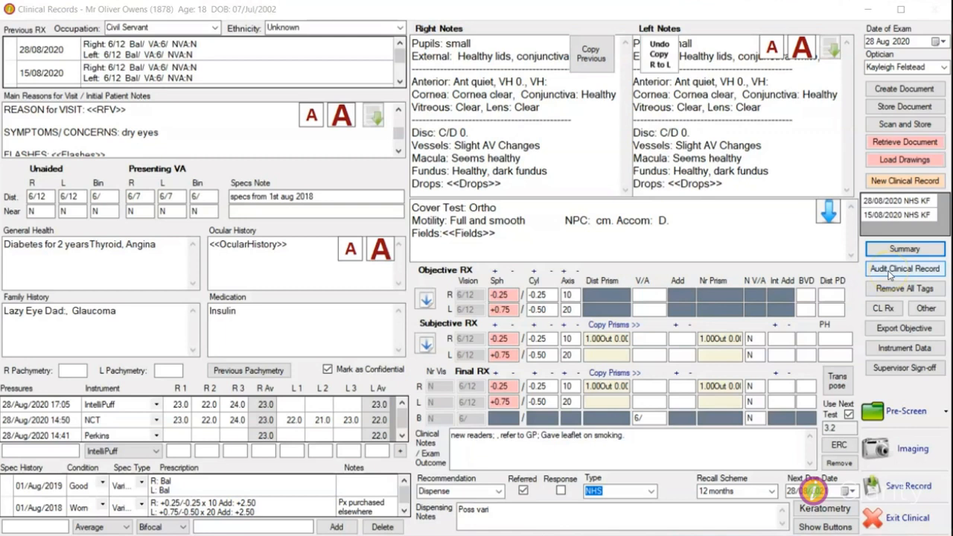
pyautogui.click(889, 273)
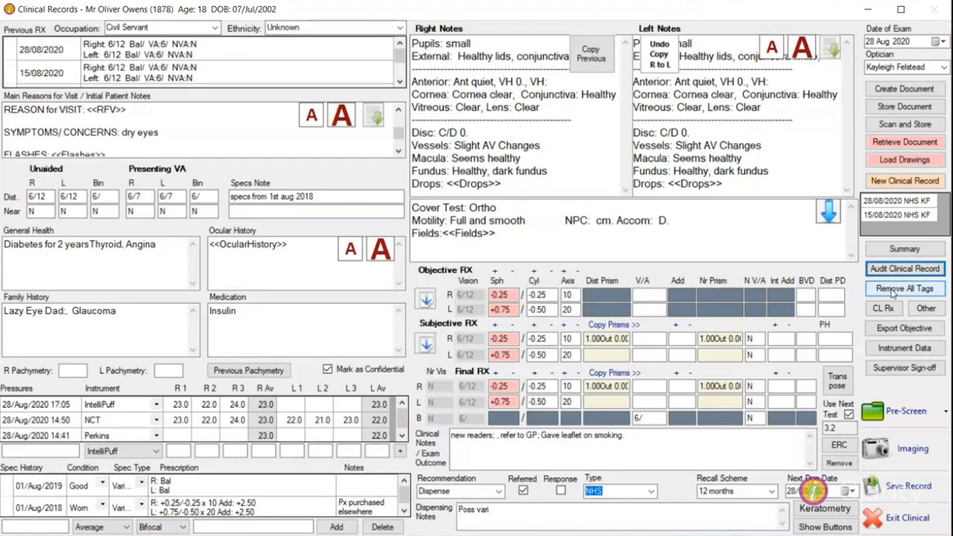
# Step: Remove all tags from the clinical record, and add the <<Diplopia>> tag answer "vertical," to the Fields line of the cover test notes
pyautogui.click(892, 288)
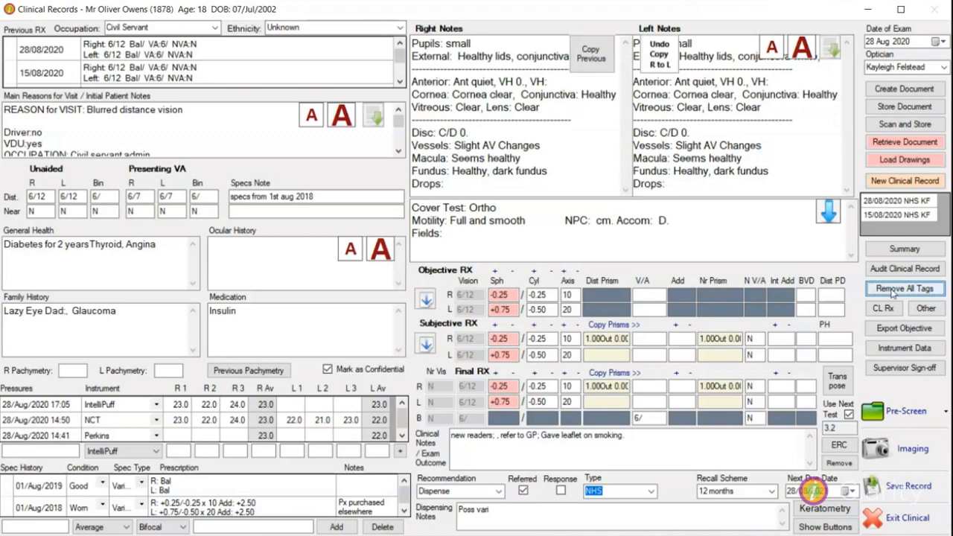
pyautogui.click(893, 293)
pyautogui.click(715, 236)
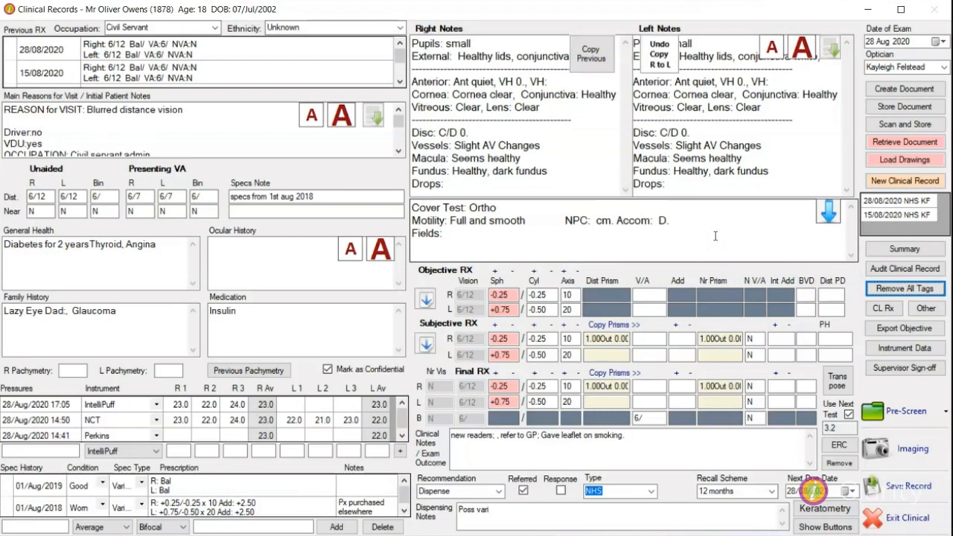
pyautogui.click(715, 236)
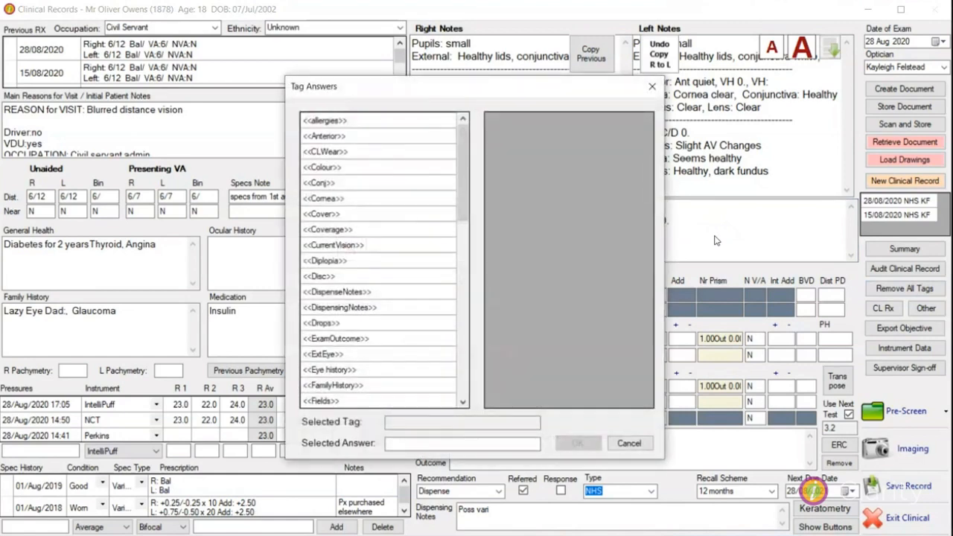
pyautogui.click(364, 261)
pyautogui.click(536, 151)
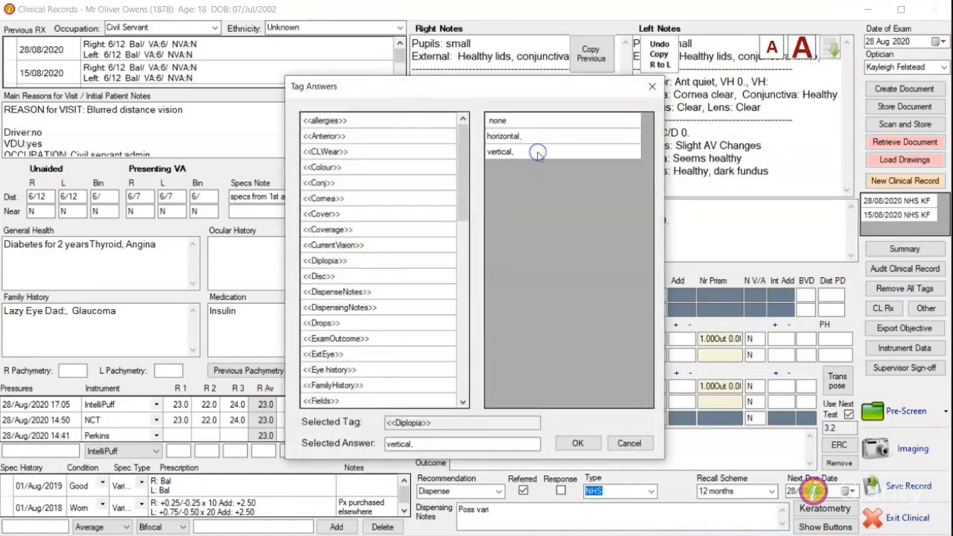
pyautogui.click(580, 443)
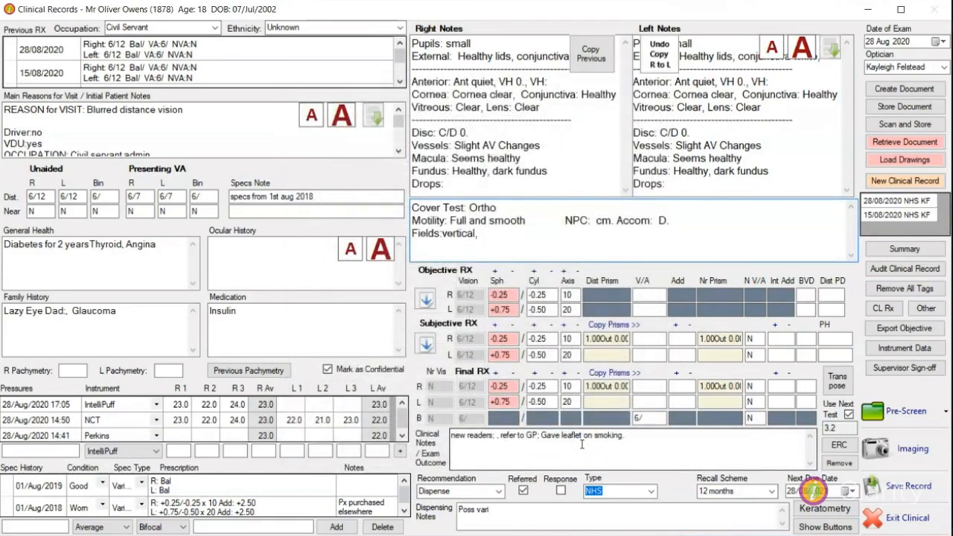
# Step: View the patient's contact lens clinical record and exit back to the sight test record
pyautogui.click(880, 313)
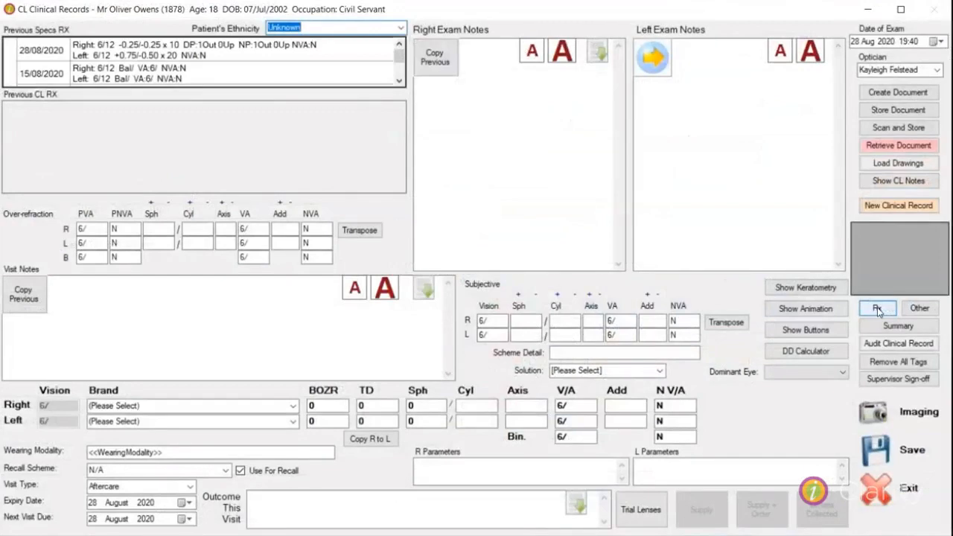
pyautogui.moveTo(637, 11)
pyautogui.mouseDown()
pyautogui.moveTo(634, 218)
pyautogui.moveTo(634, 2)
pyautogui.mouseUp()
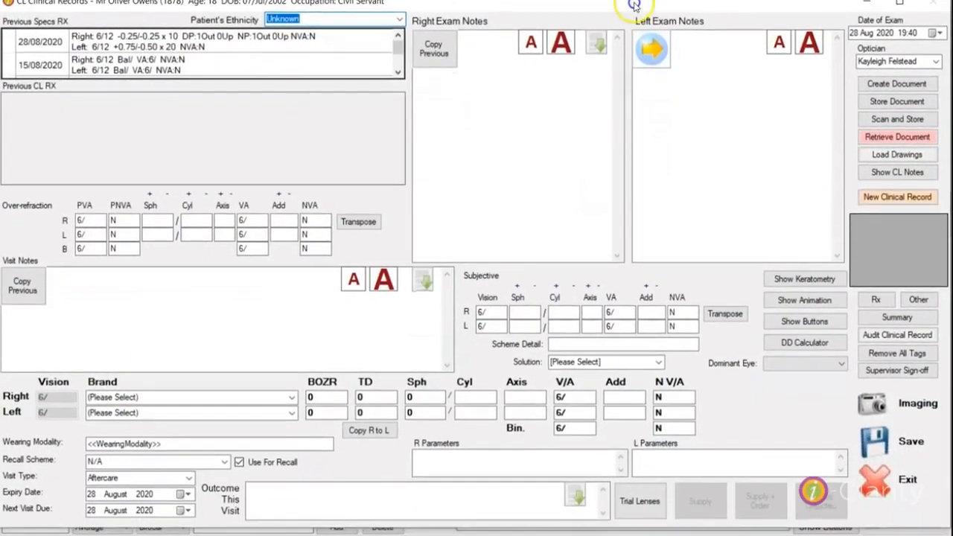
pyautogui.click(877, 485)
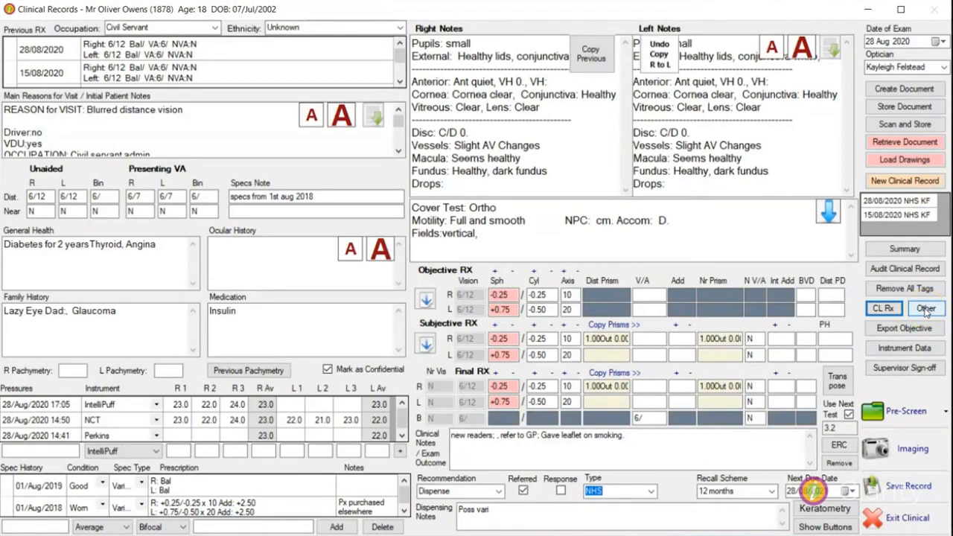
# Step: View the patient's Non Sight Test record, reached as the other record type from the sight test record
pyautogui.click(925, 309)
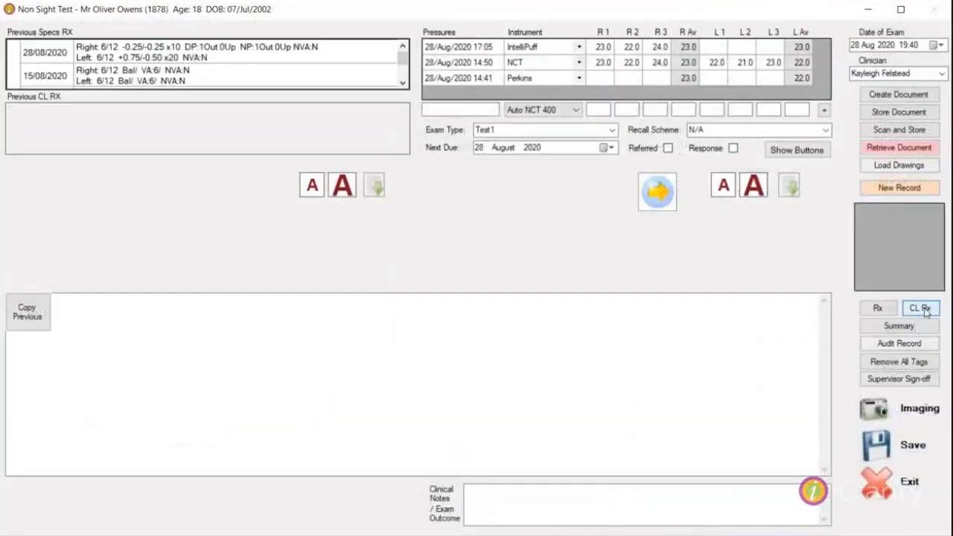
pyautogui.click(926, 309)
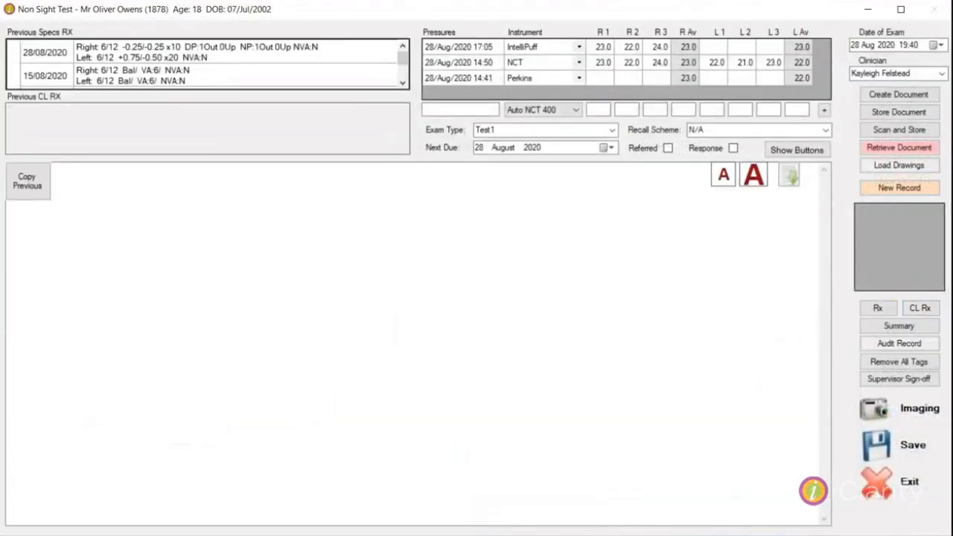
pyautogui.moveTo(573, 11)
pyautogui.mouseDown()
pyautogui.moveTo(566, 288)
pyautogui.moveTo(558, 80)
pyautogui.moveTo(570, 8)
pyautogui.mouseUp()
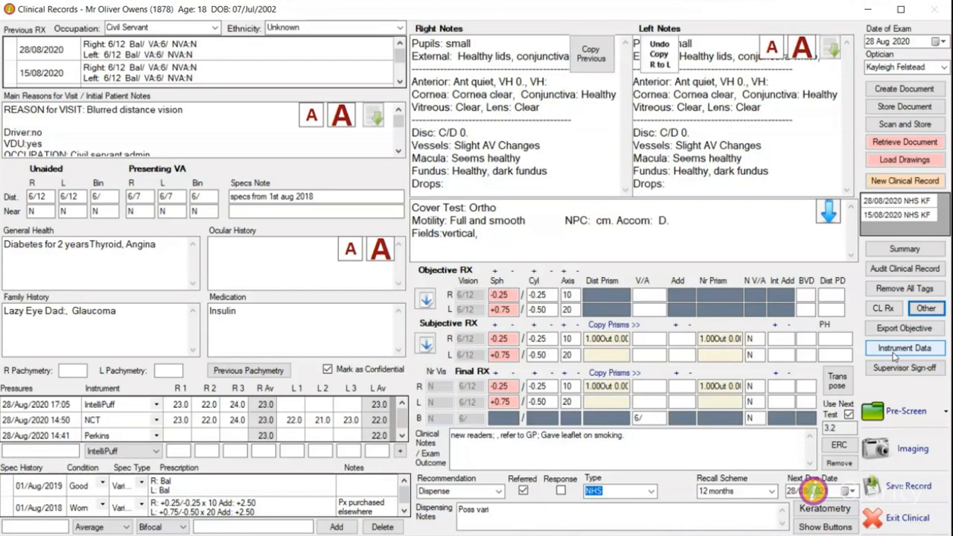
# Step: Perform the supervisor sign-off of the clinical record, entering the account password for the authentication check
pyautogui.click(897, 370)
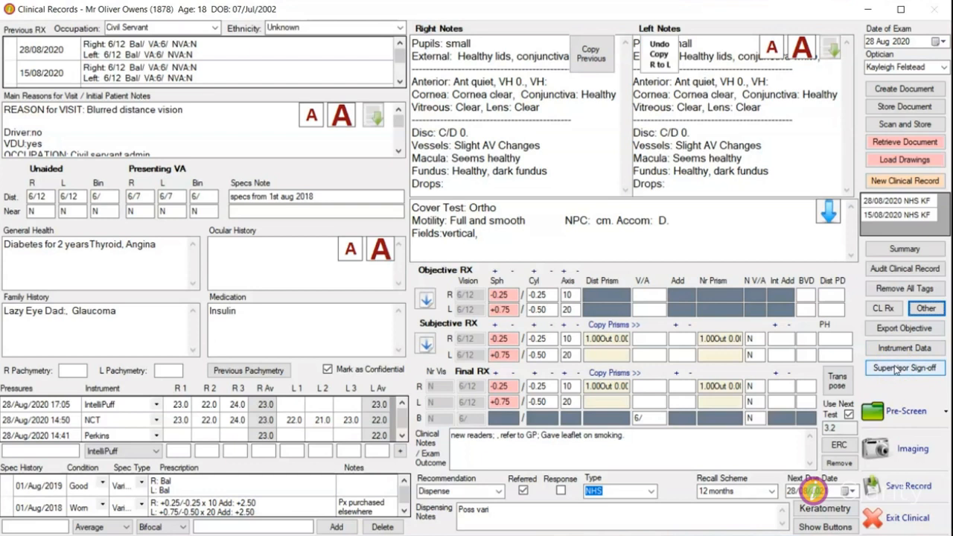
pyautogui.click(896, 368)
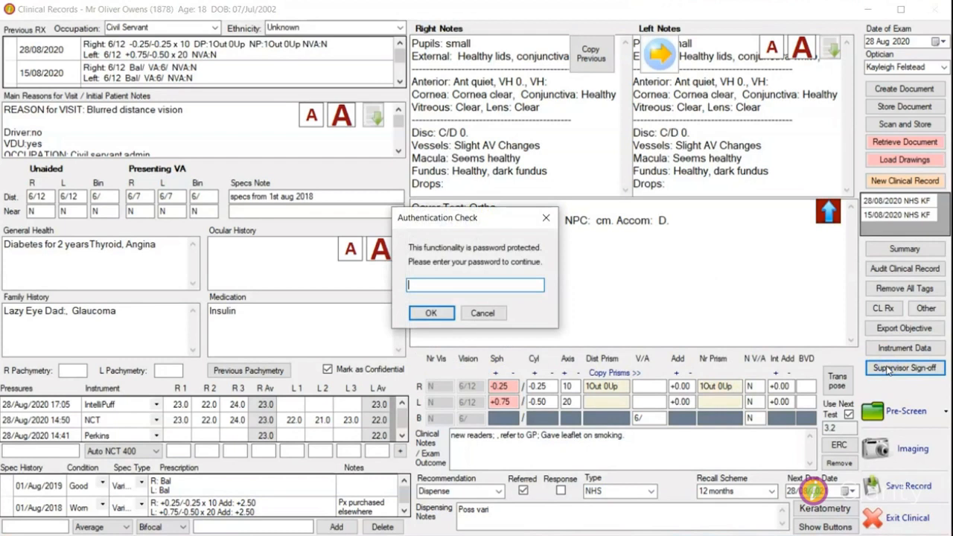
pyautogui.write('***')
pyautogui.press('Return')
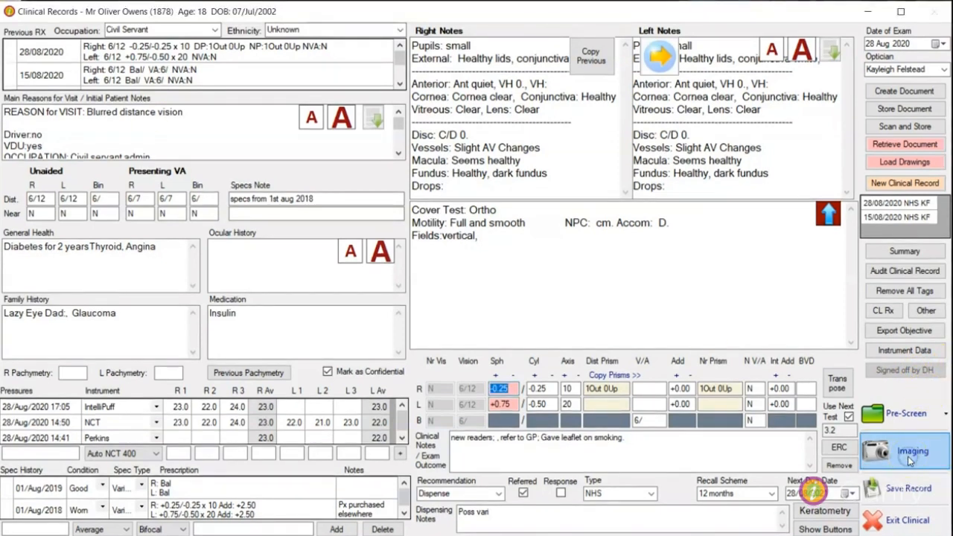
# Step: View the patient's imaging menu with its Topcon links, and close it
pyautogui.click(907, 456)
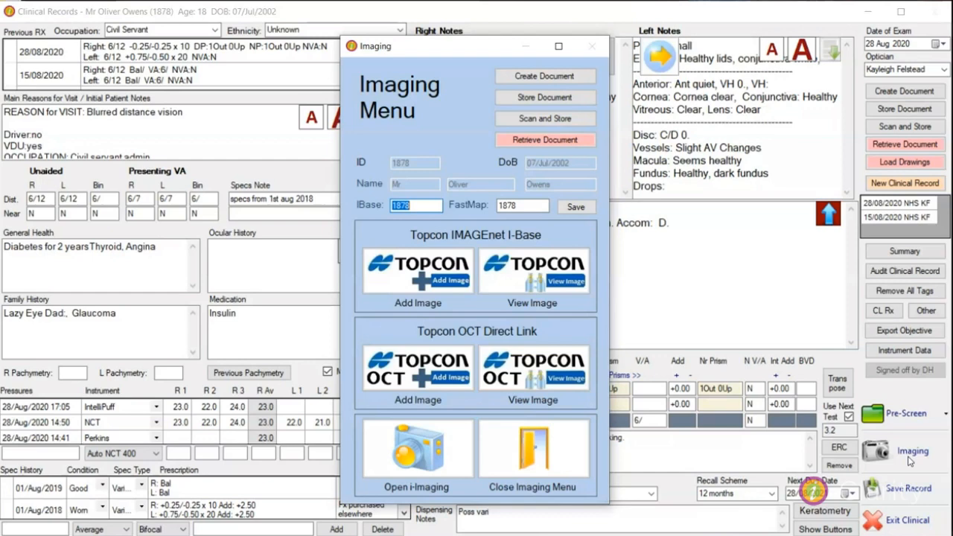
pyautogui.click(559, 454)
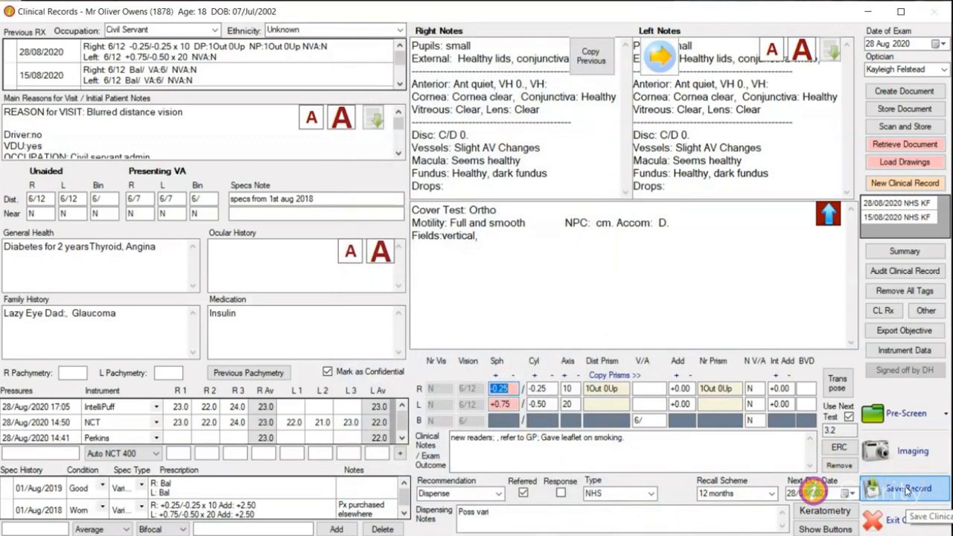
# Step: Save the clinical record and exit it to reach the confirmation of its details
pyautogui.click(907, 490)
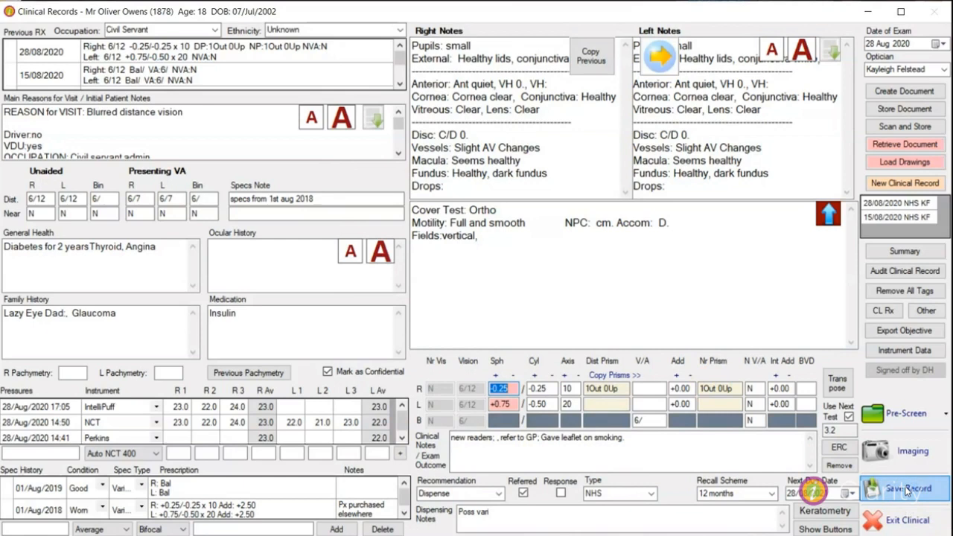
pyautogui.click(906, 523)
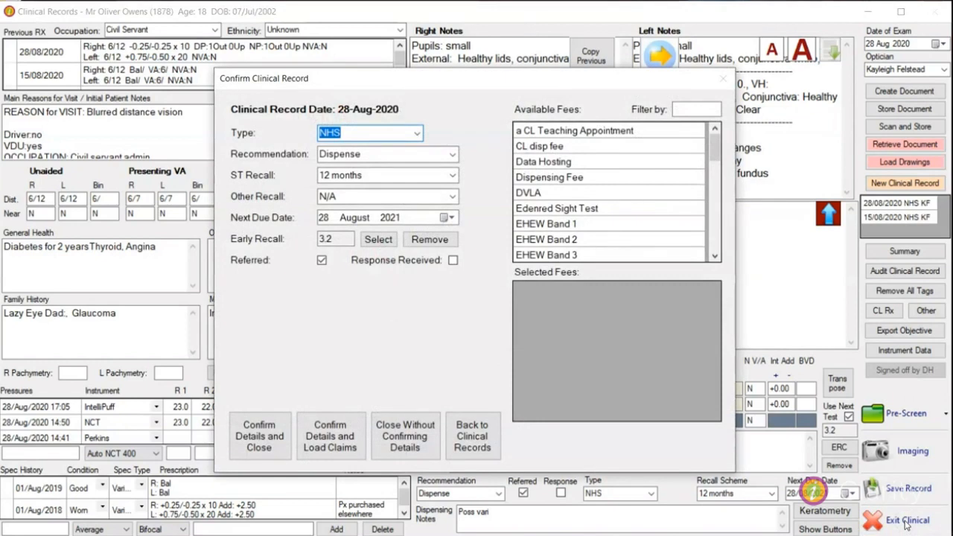
pyautogui.click(405, 436)
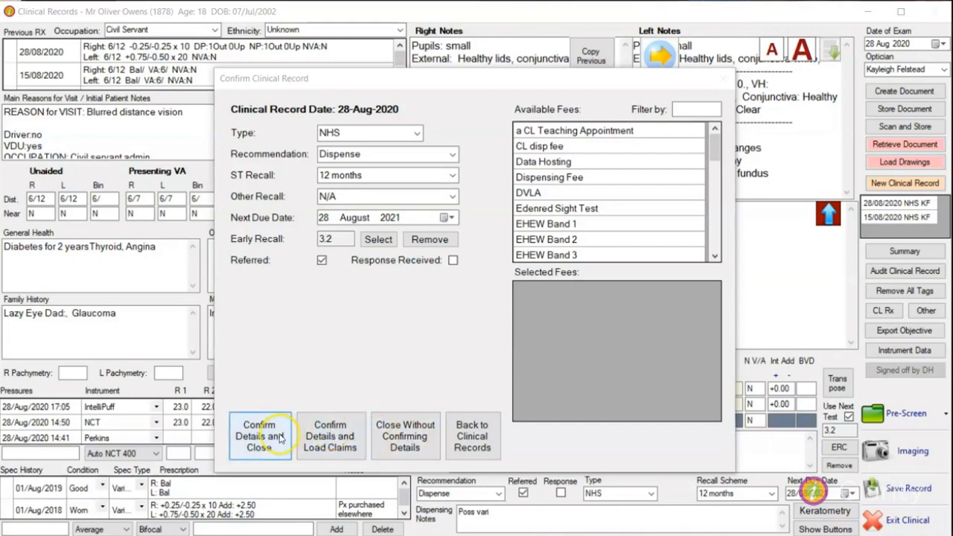
pyautogui.click(325, 443)
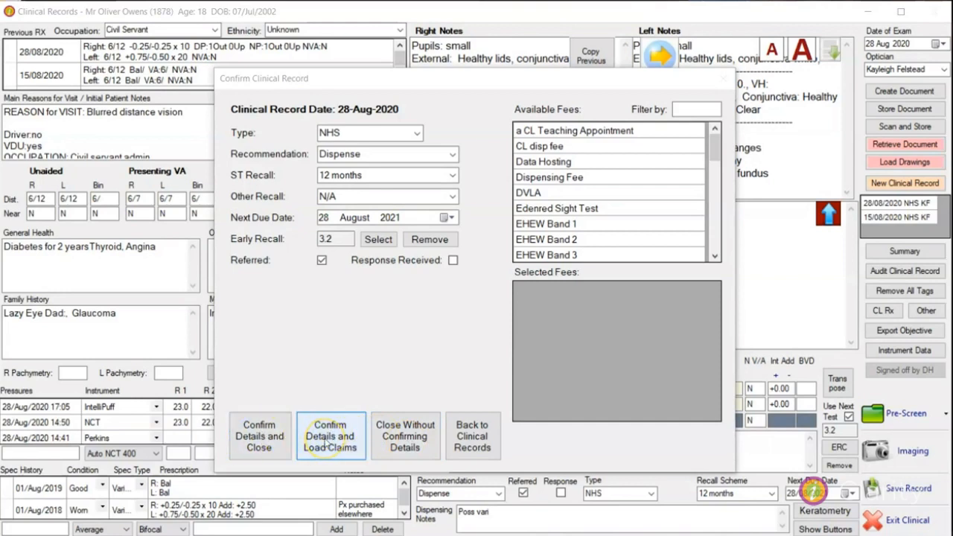
pyautogui.click(352, 304)
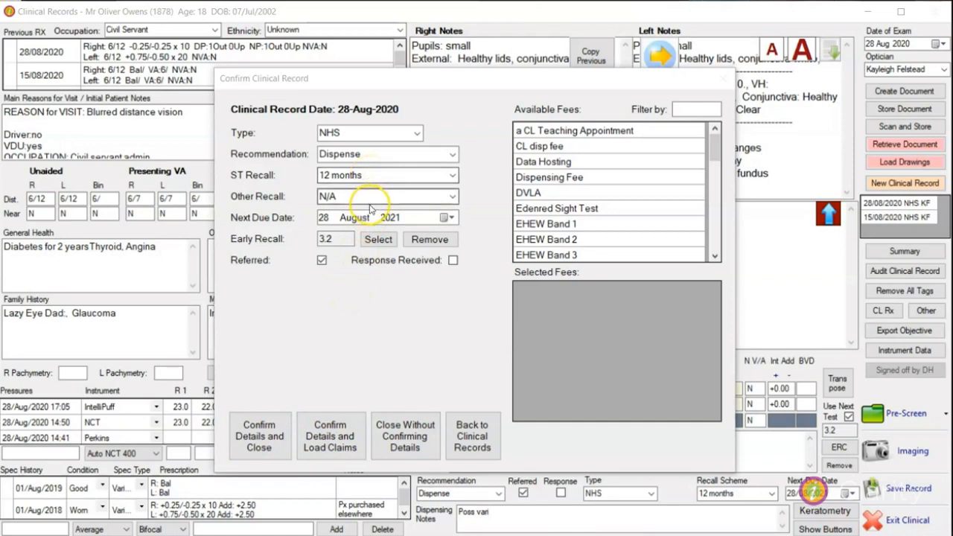
pyautogui.click(347, 239)
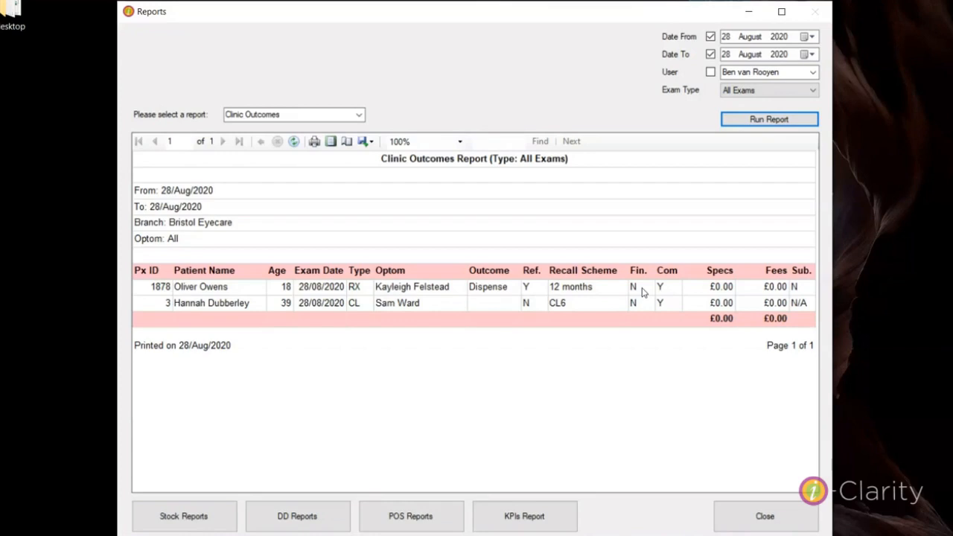
pyautogui.click(639, 297)
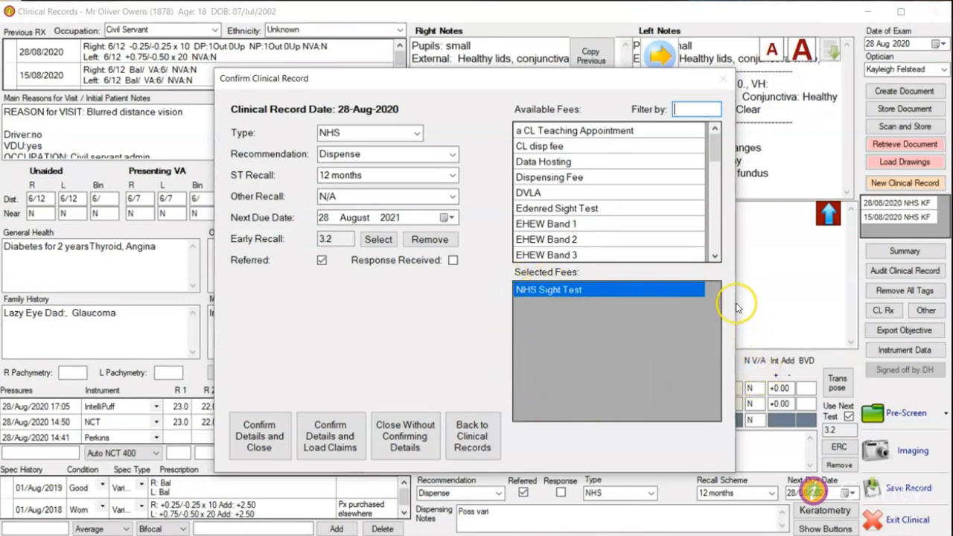
# Step: Remove the NHS Sight Test fee from the selected fees, and try adding and removing the Edenred Sight Test fee
pyautogui.doubleClick(541, 291)
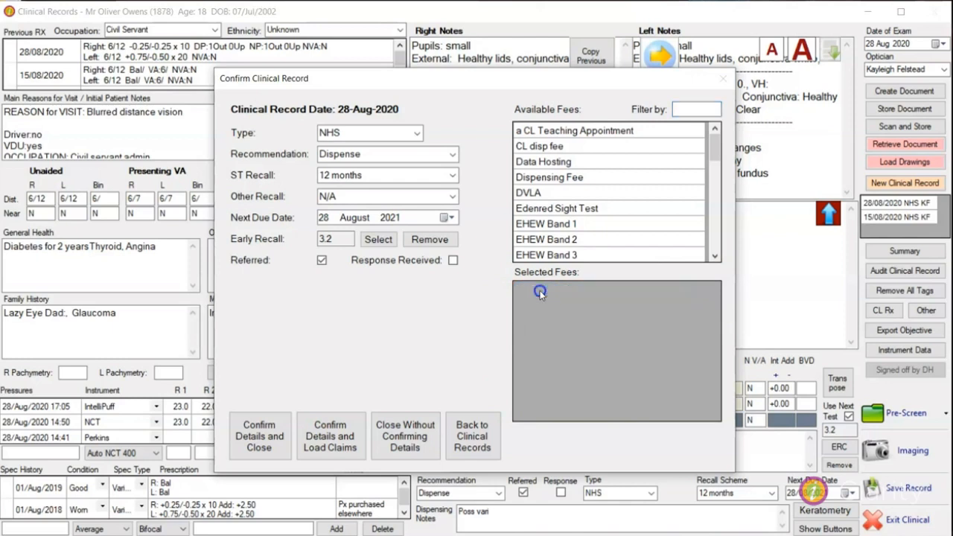
pyautogui.doubleClick(529, 207)
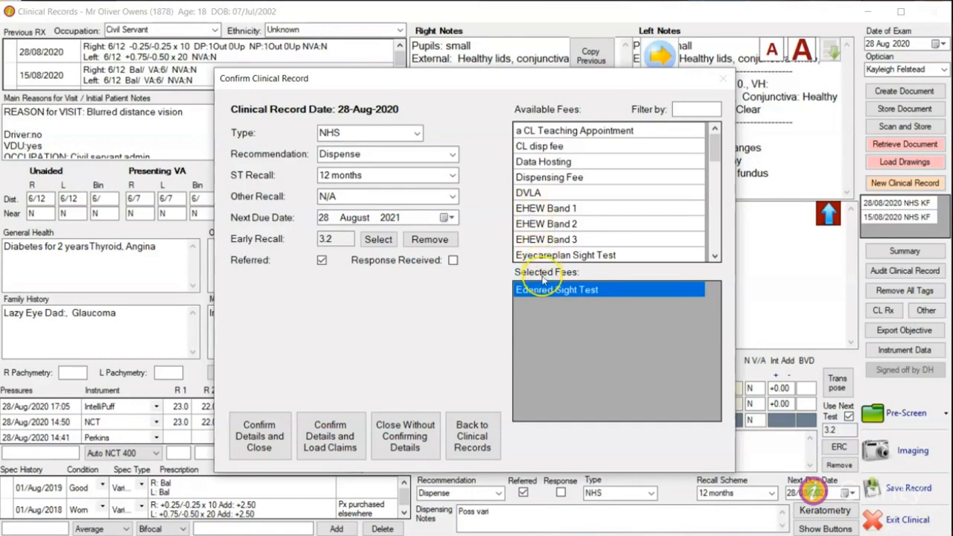
pyautogui.click(422, 236)
# Step: Filter the available fees by "nhs", select the NHS Dom Visit fee, and confirm the clinical record's details and close it
pyautogui.click(682, 109)
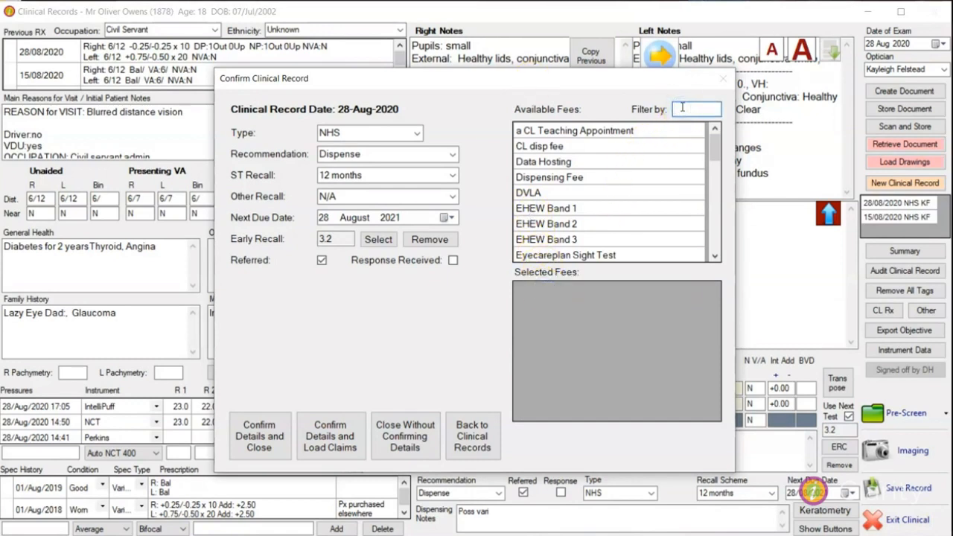
pyautogui.write('nhs')
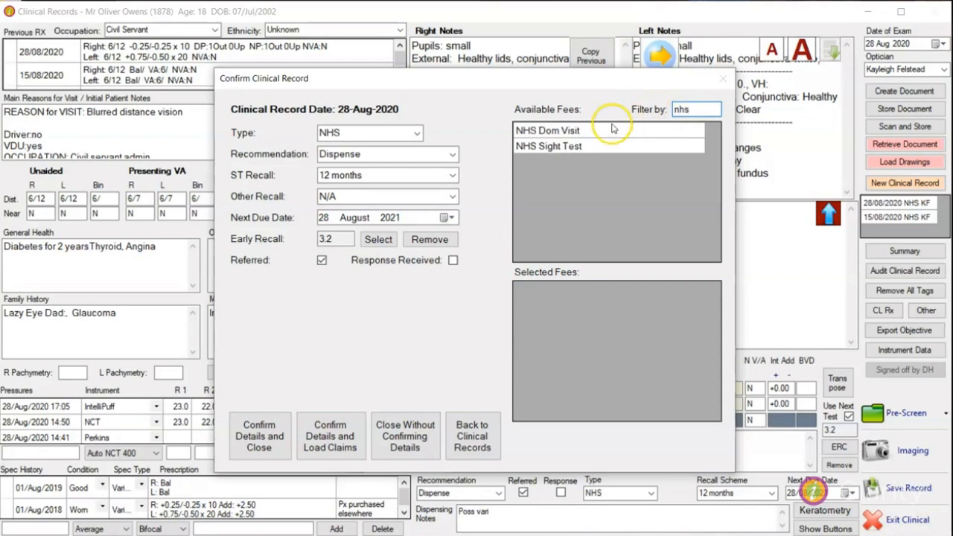
pyautogui.doubleClick(560, 133)
pyautogui.click(260, 439)
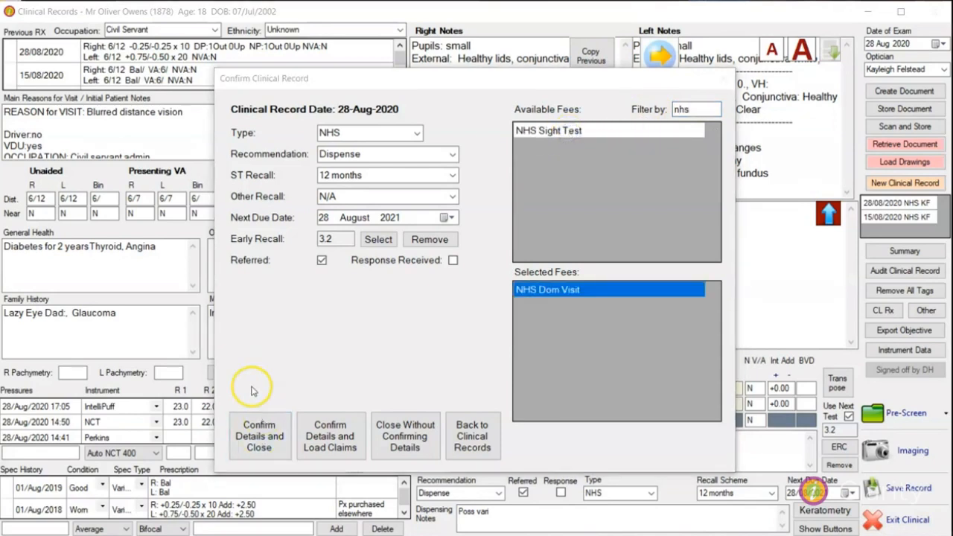